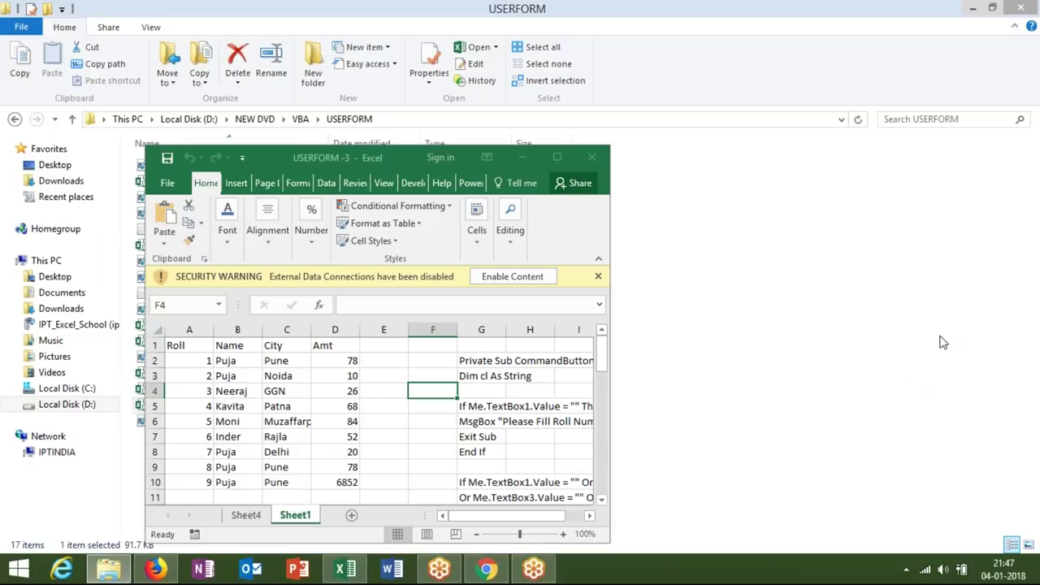
- Enable the USERFORM -3 workbook's content and maximize the Excel window
left_click(512, 283)
left_click(522, 157)
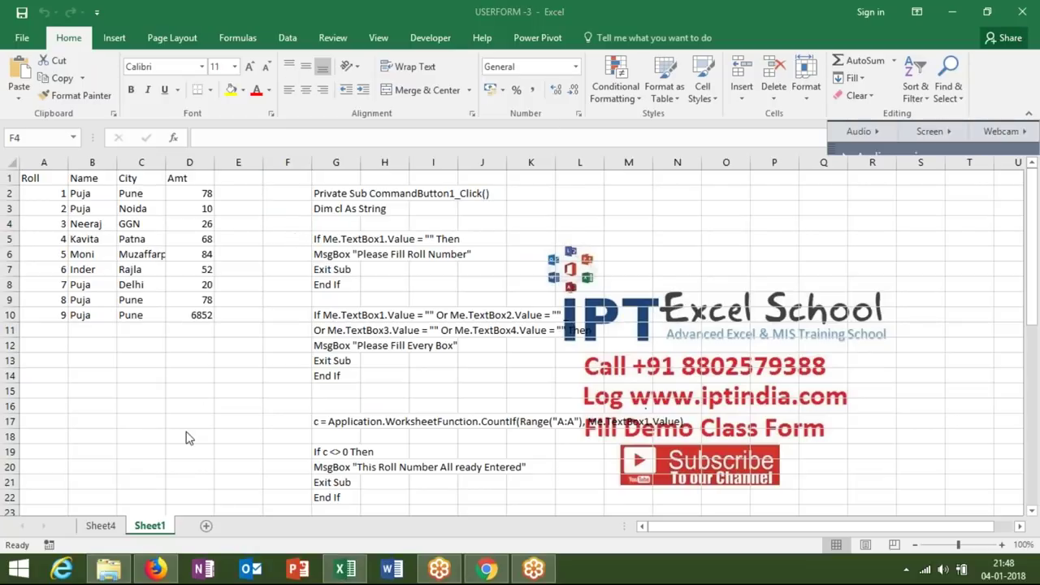
- Delete the VBA code text in column G, return to B2, and show the Developer tab
left_click(161, 529)
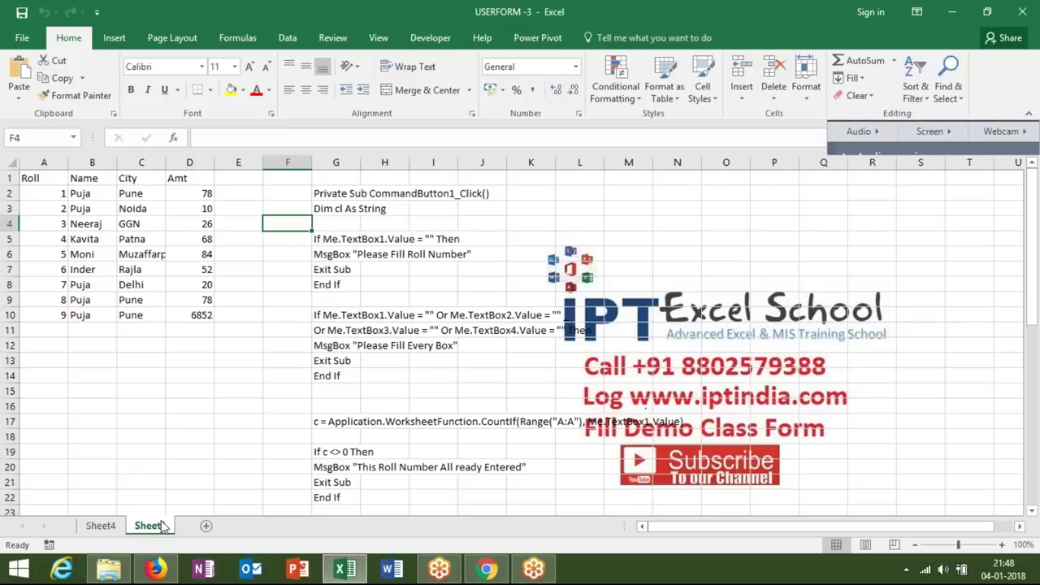
left_click(336, 162)
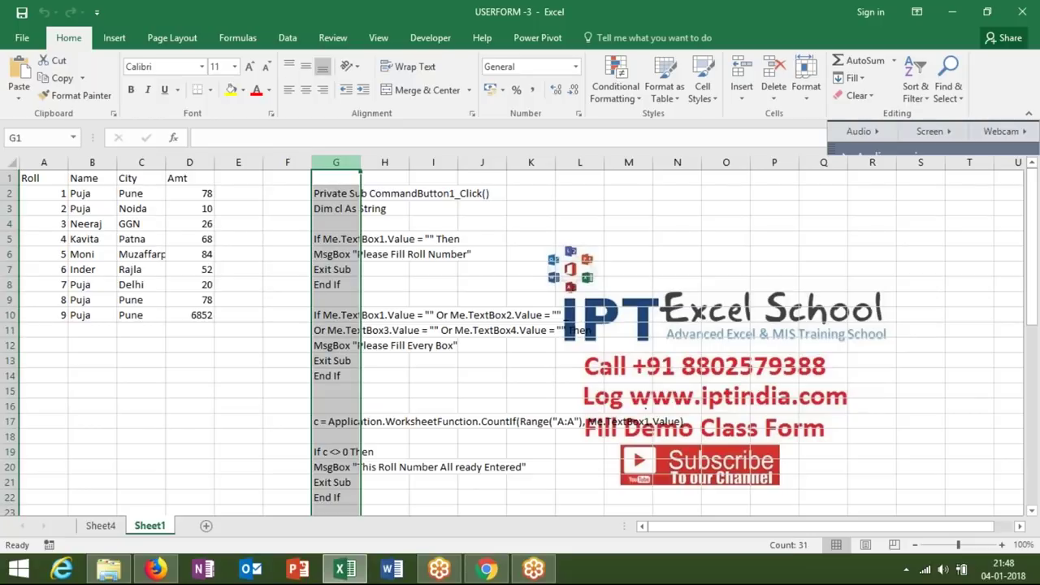
key("Delete")
left_click(106, 192)
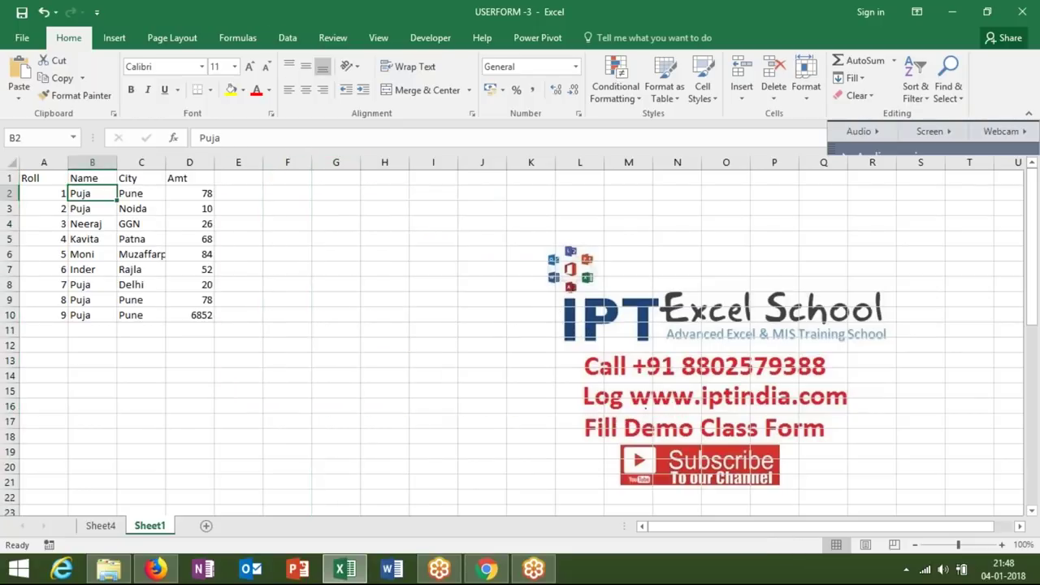
left_click(379, 38)
left_click(415, 41)
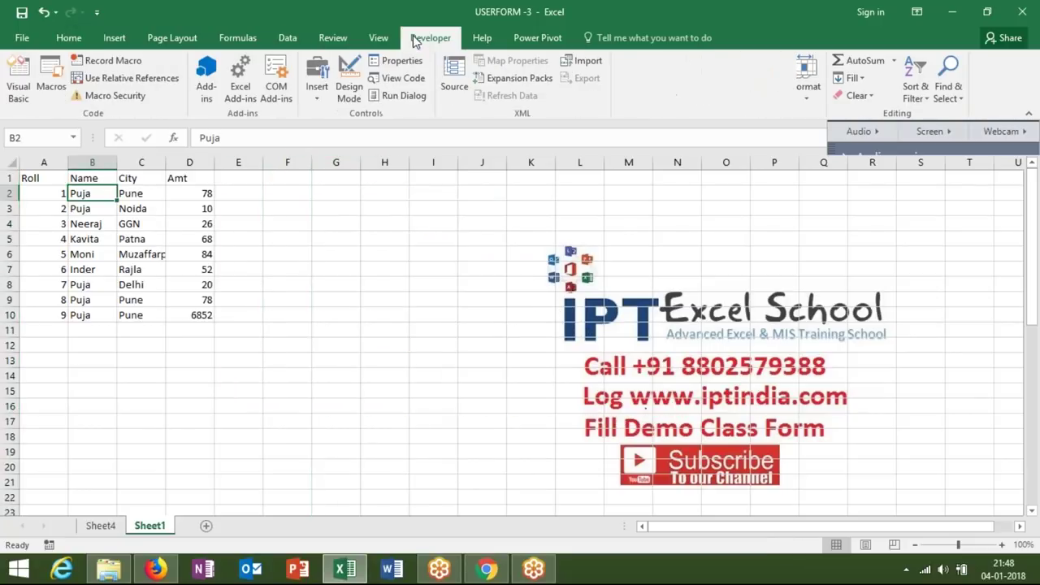
- Open the VBA editor and display UserForm1's Data Entry Form design
left_click(17, 77)
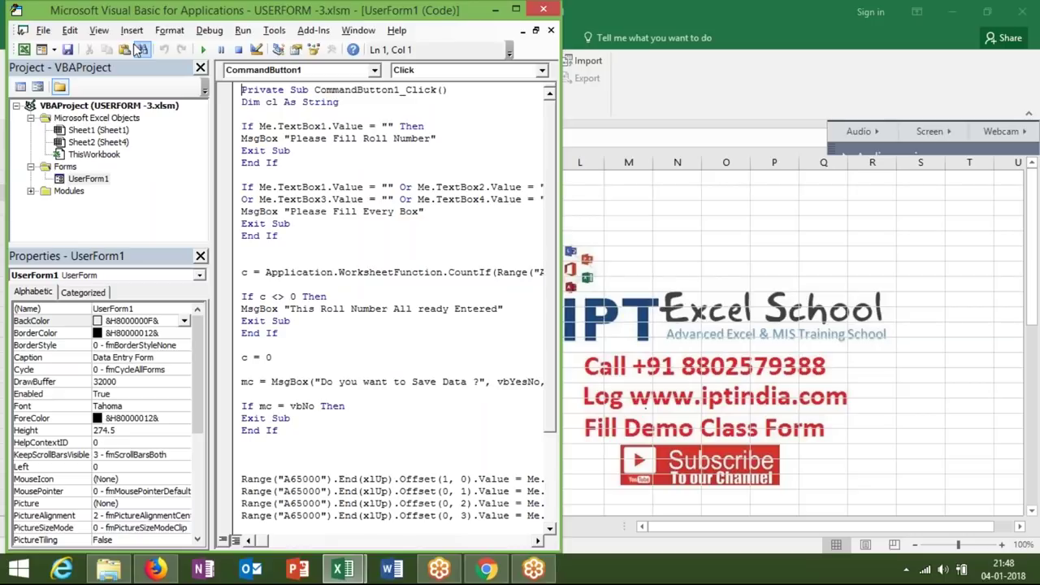
left_click(95, 180)
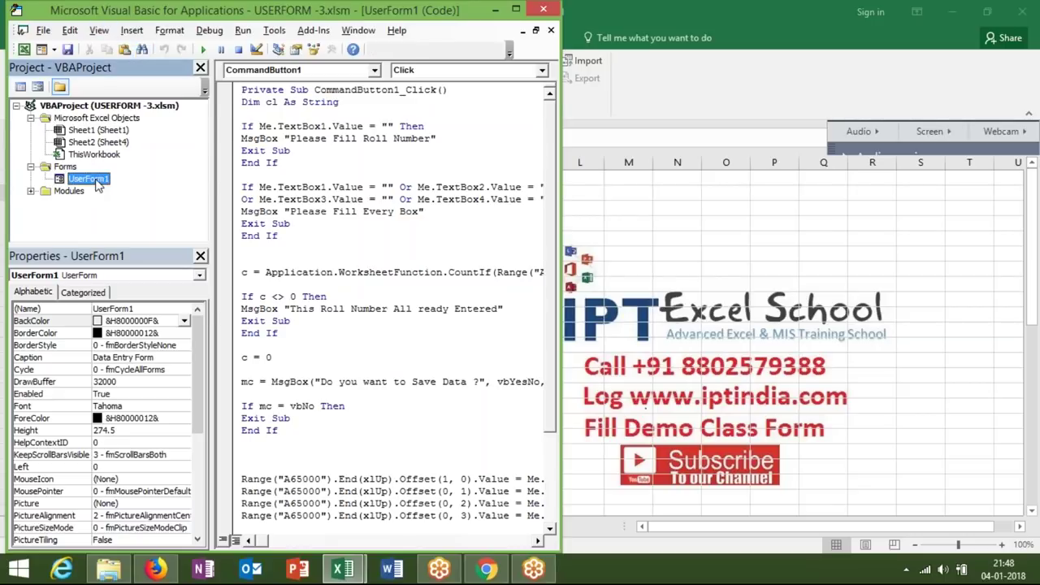
double_click(96, 184)
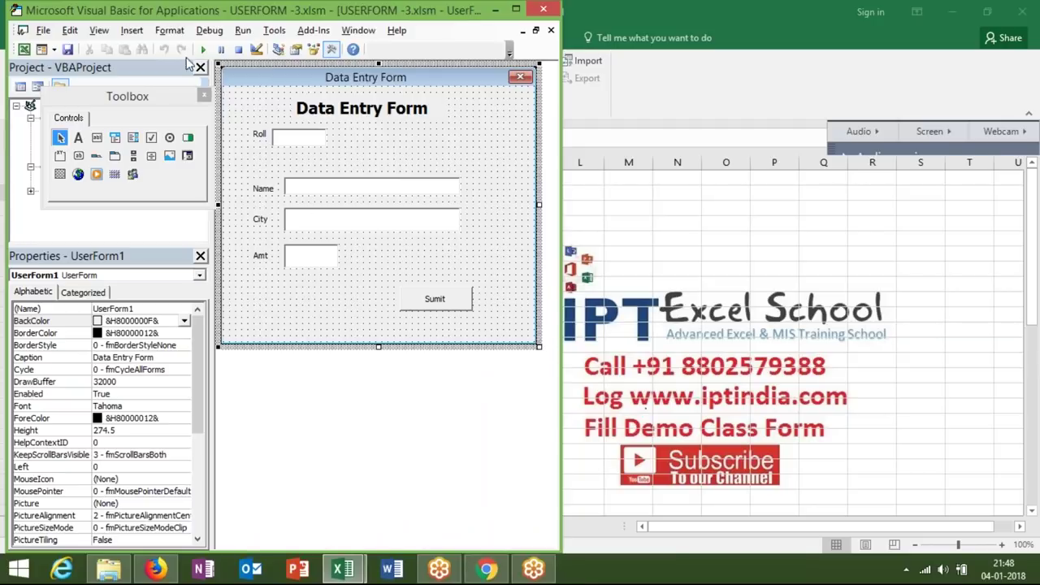
left_click(132, 30)
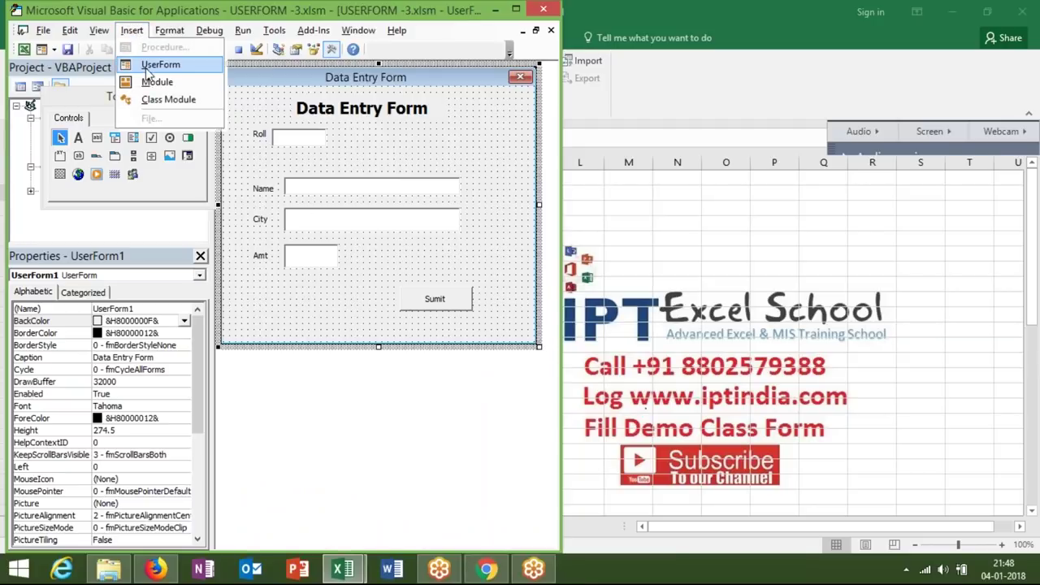
- Insert and enlarge a new UserForm2, then paste in all of UserForm1's controls
left_click(150, 67)
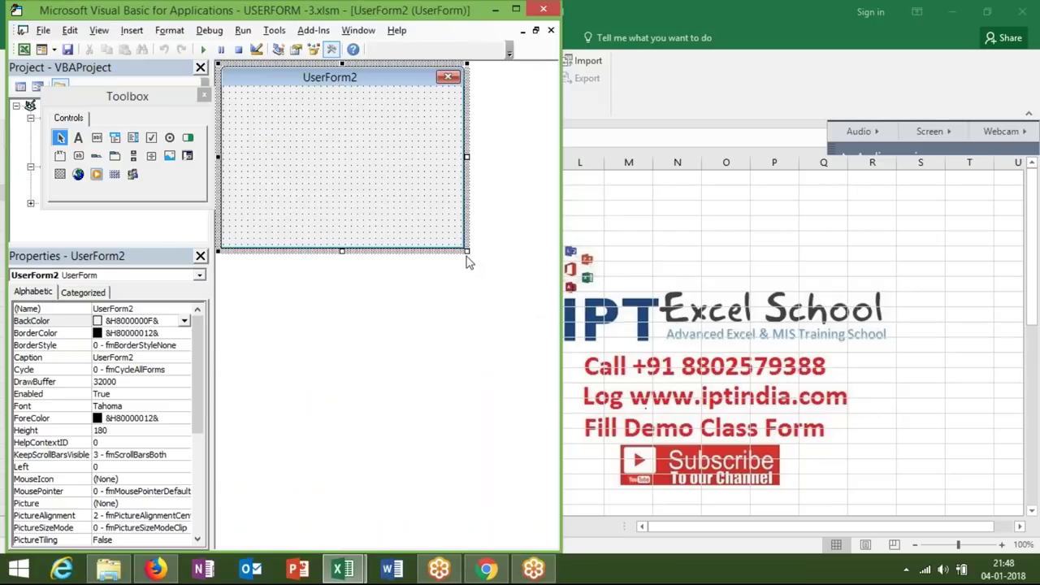
left_click_drag(467, 253, 548, 355)
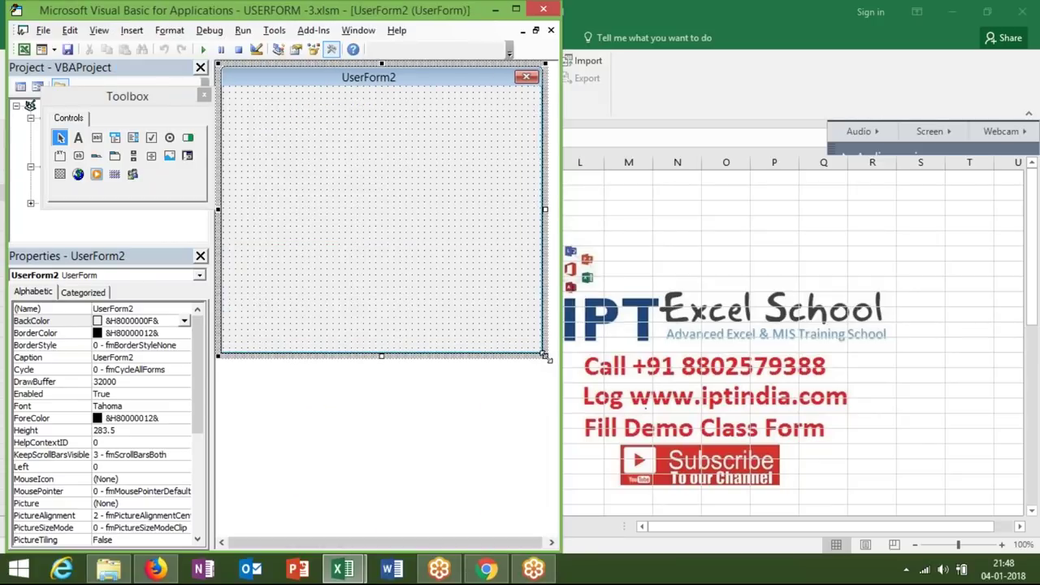
left_click(205, 96)
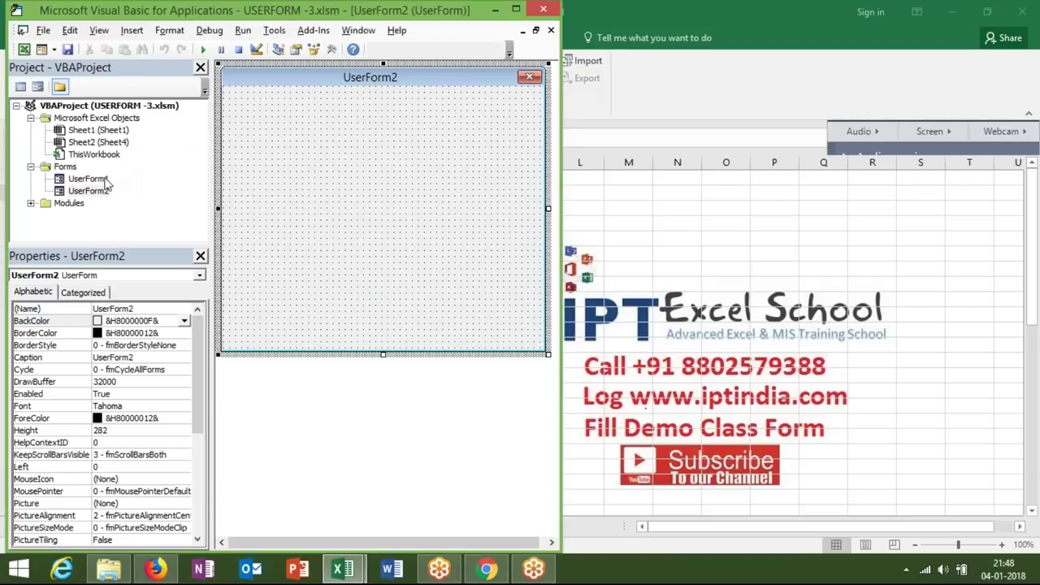
double_click(104, 181)
key("ctrl+a")
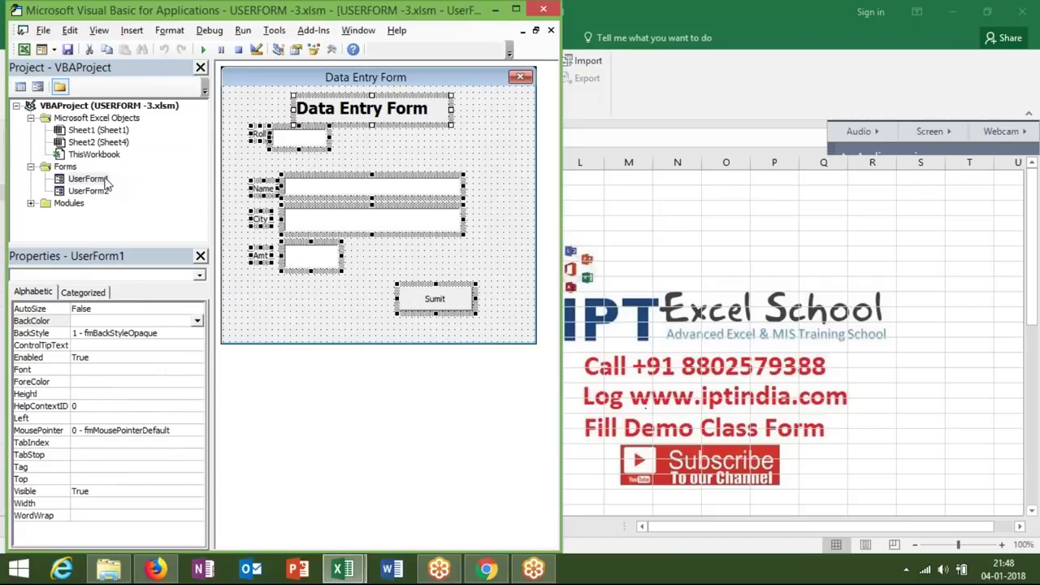
double_click(97, 194)
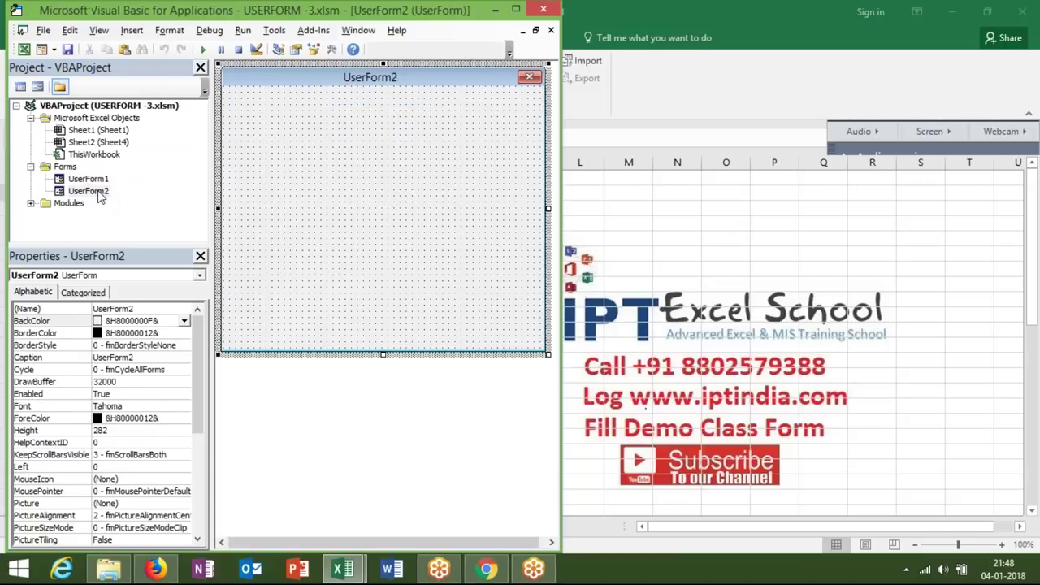
key("ctrl+v")
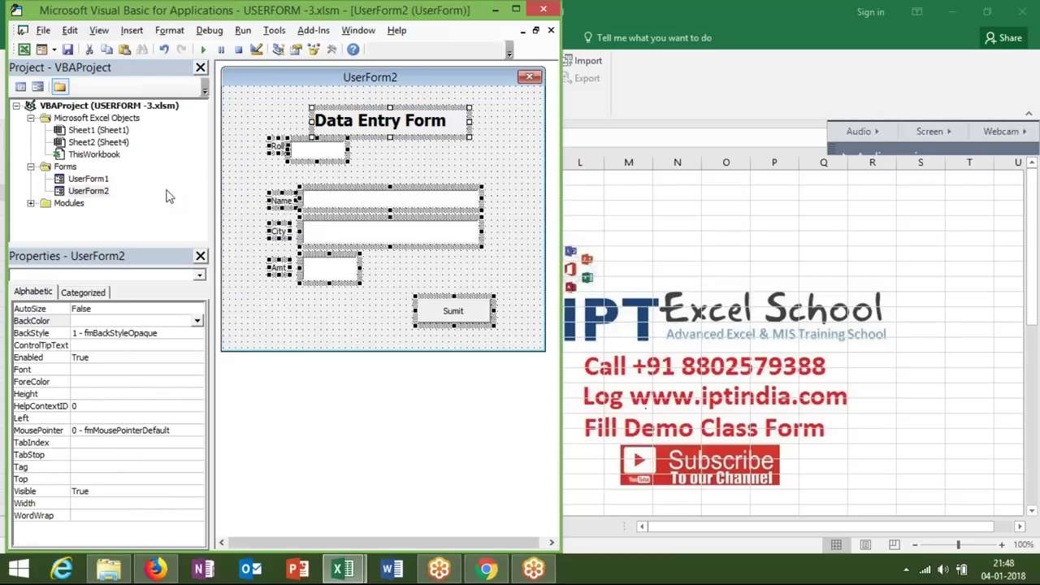
left_click(266, 288)
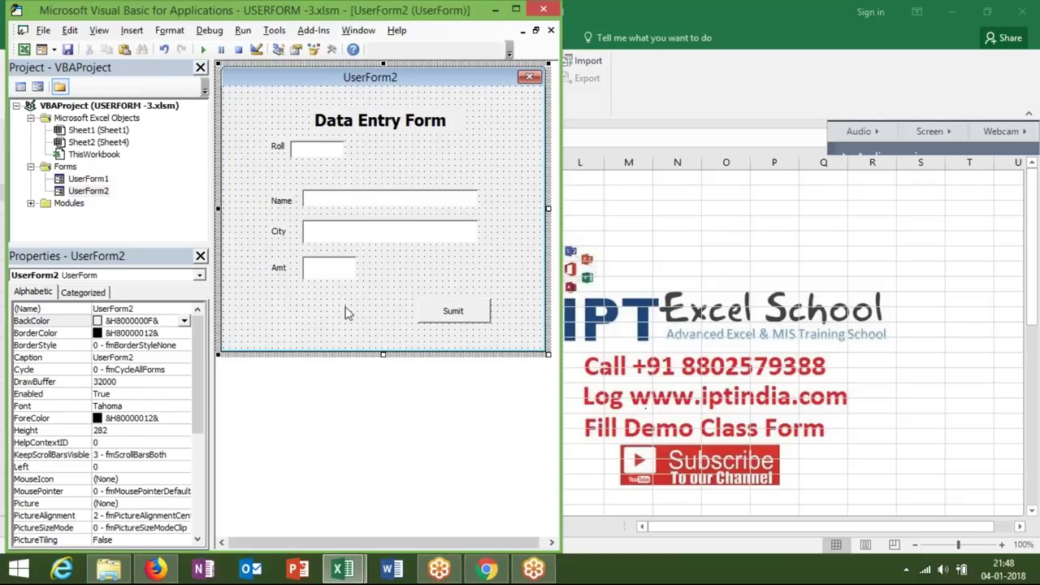
- Move the Sumit button beside the Roll box and change its caption to Check
left_click(471, 321)
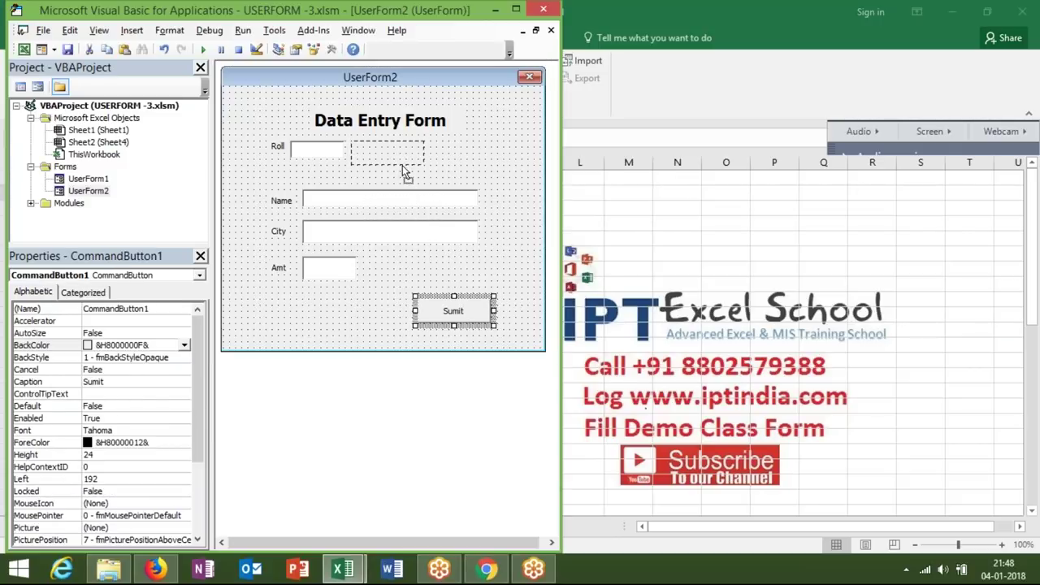
left_click_drag(404, 170, 403, 169)
left_click(398, 150)
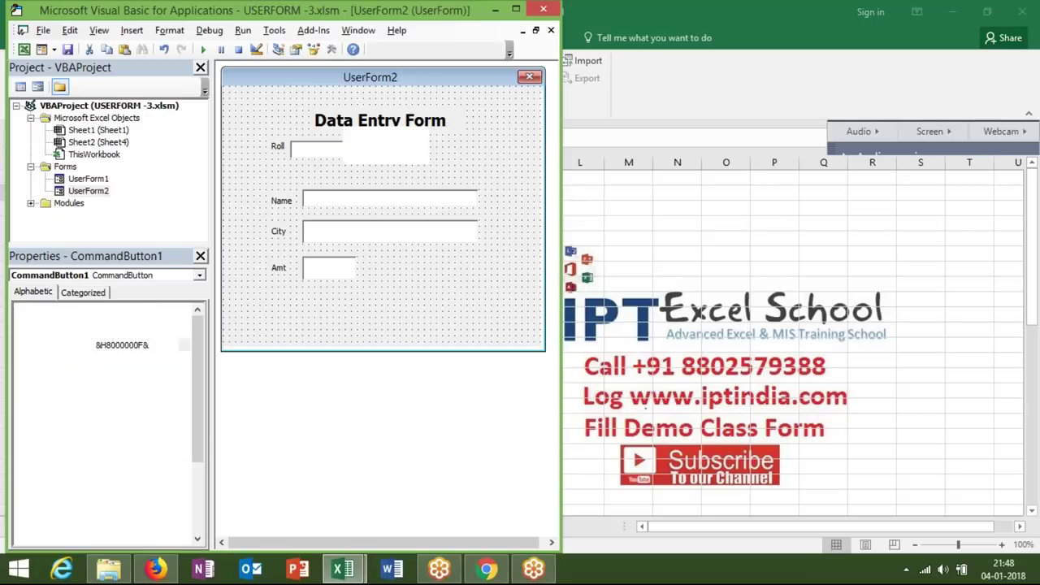
key("BackSpace")
key("BackSpace")
key("BackSpace")
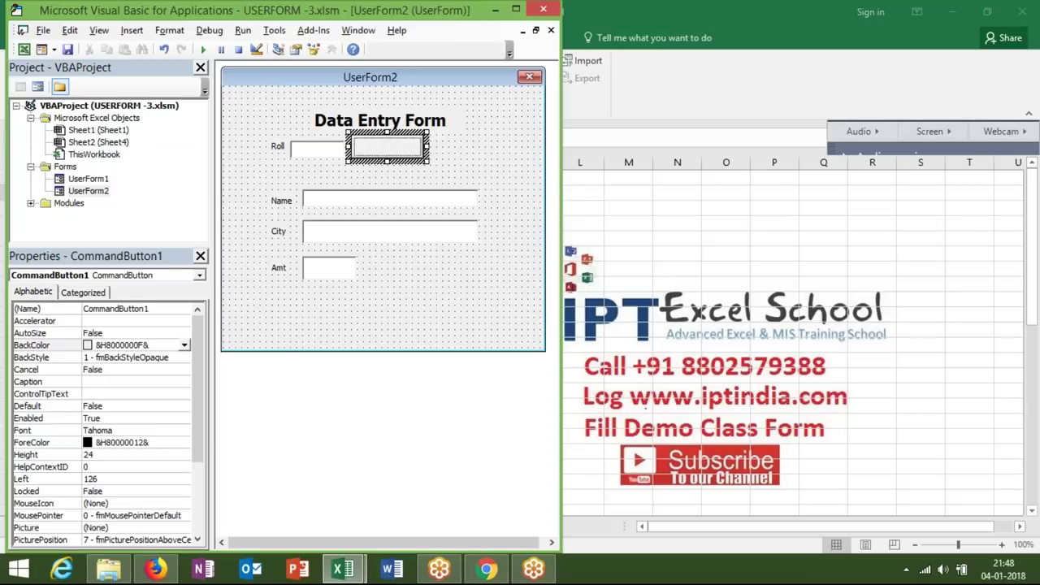
type("Check")
left_click(468, 158)
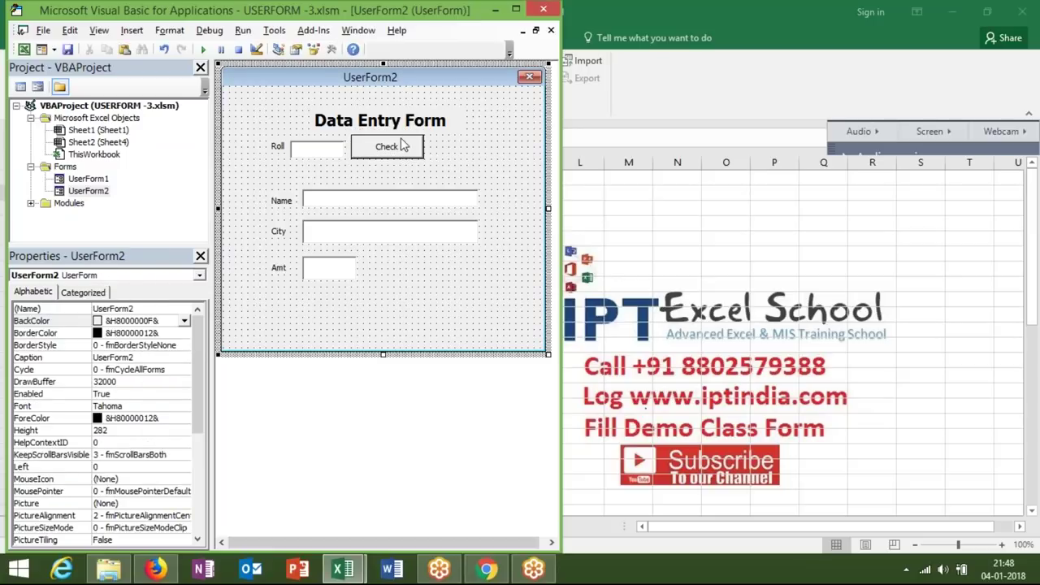
left_click(204, 51)
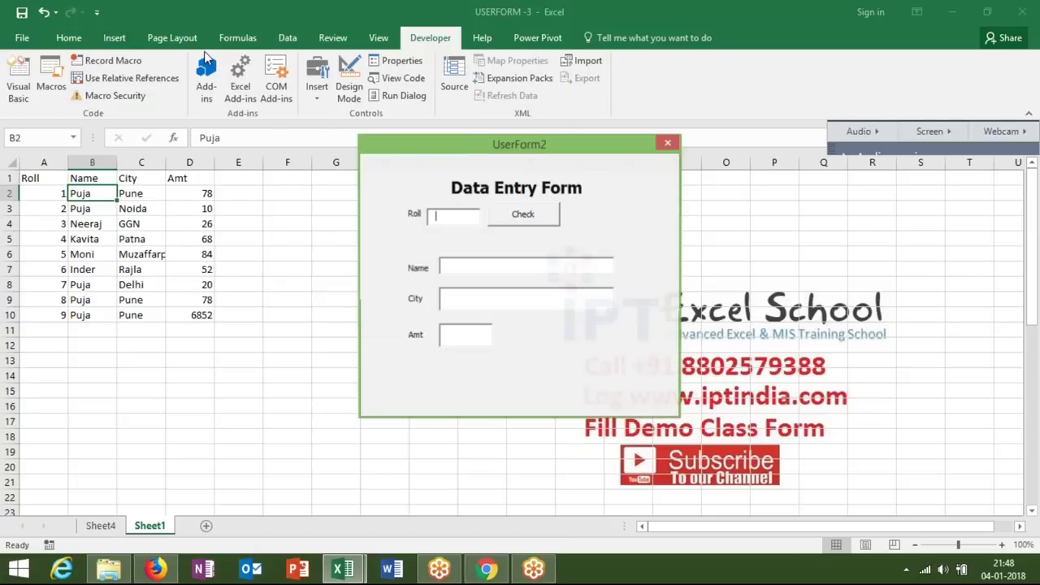
type("1")
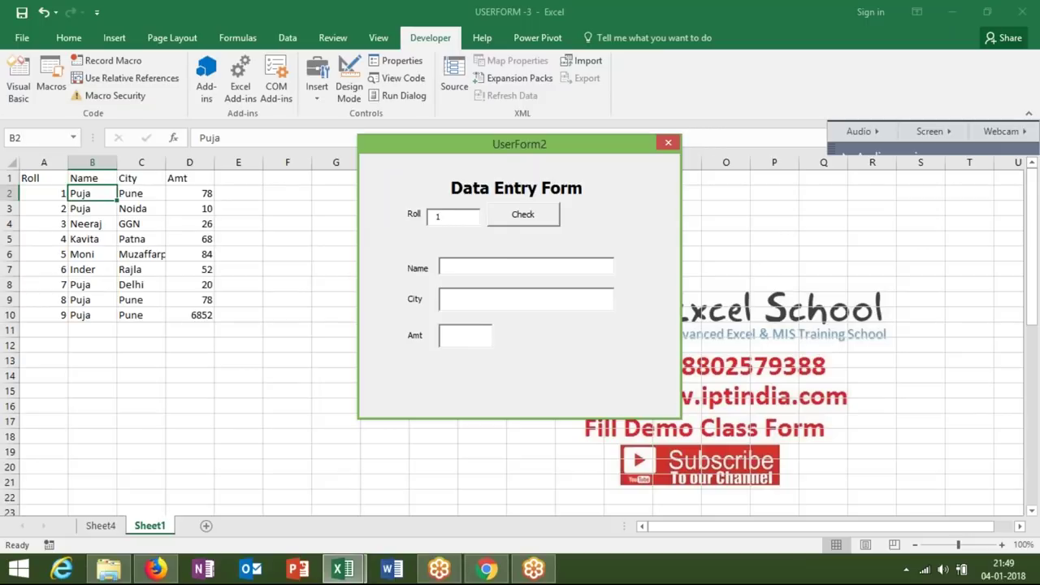
left_click(524, 221)
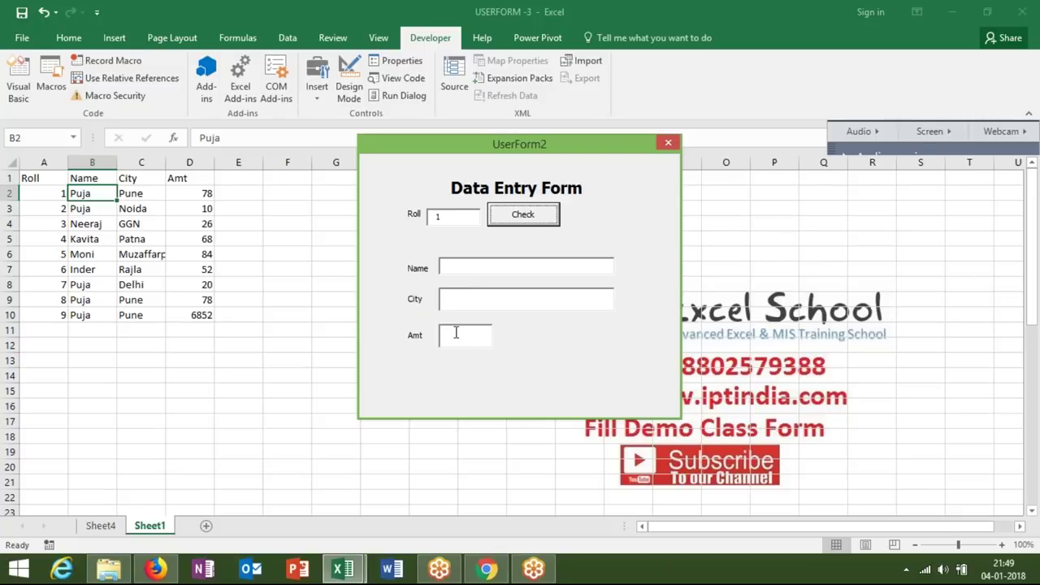
- Close the running form and return to the UserForm2 design
left_click(668, 143)
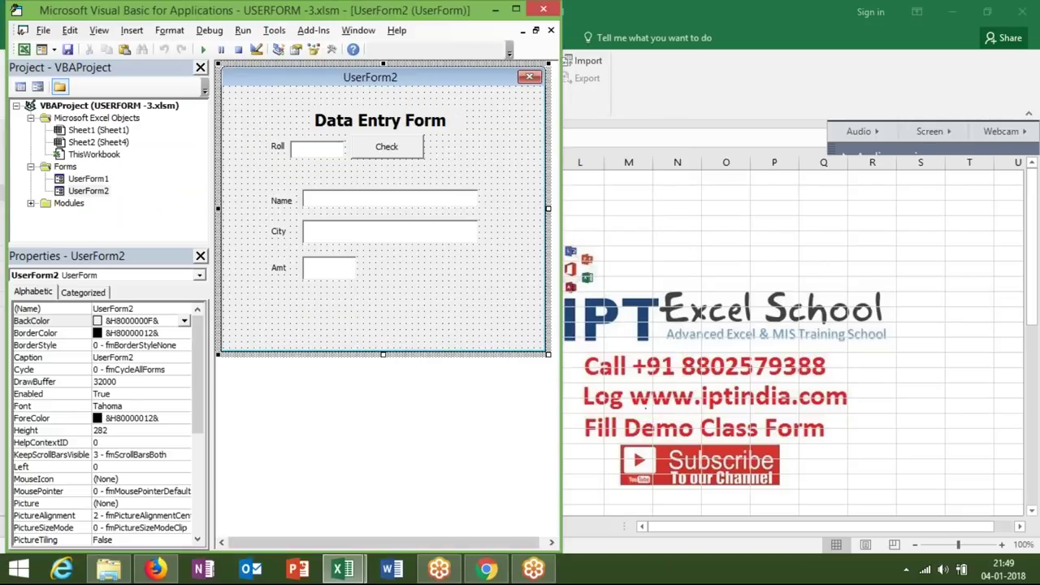
left_click(397, 122)
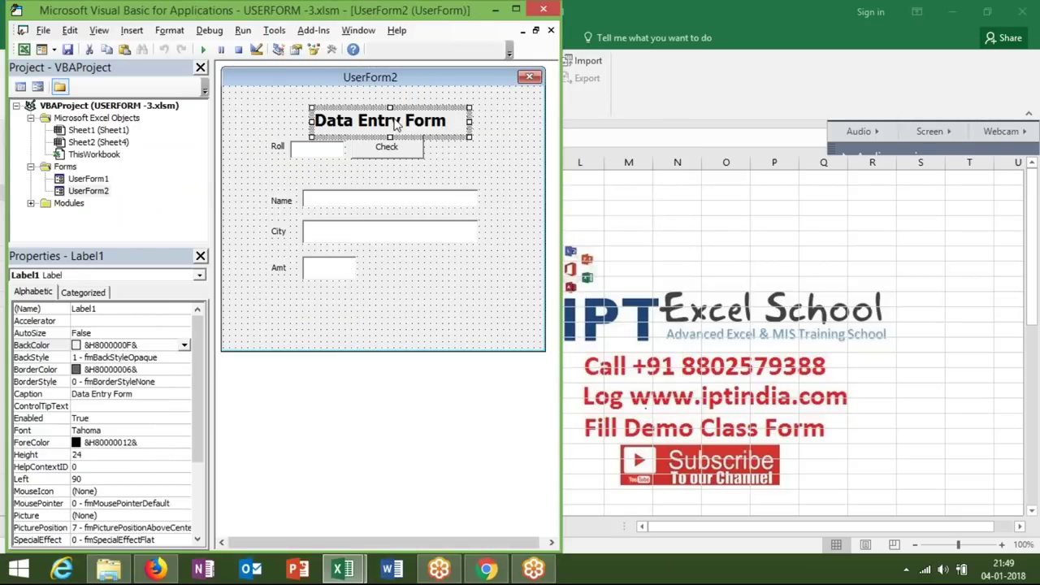
double_click(396, 122)
left_click(104, 191)
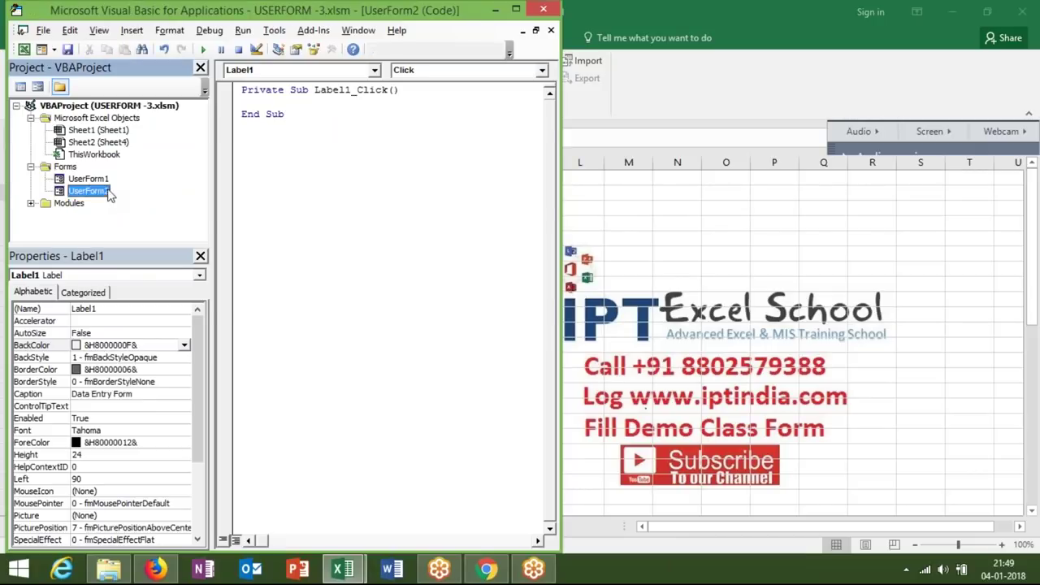
double_click(108, 192)
- Retype the title label's caption as 'Search Data'
left_click(400, 122)
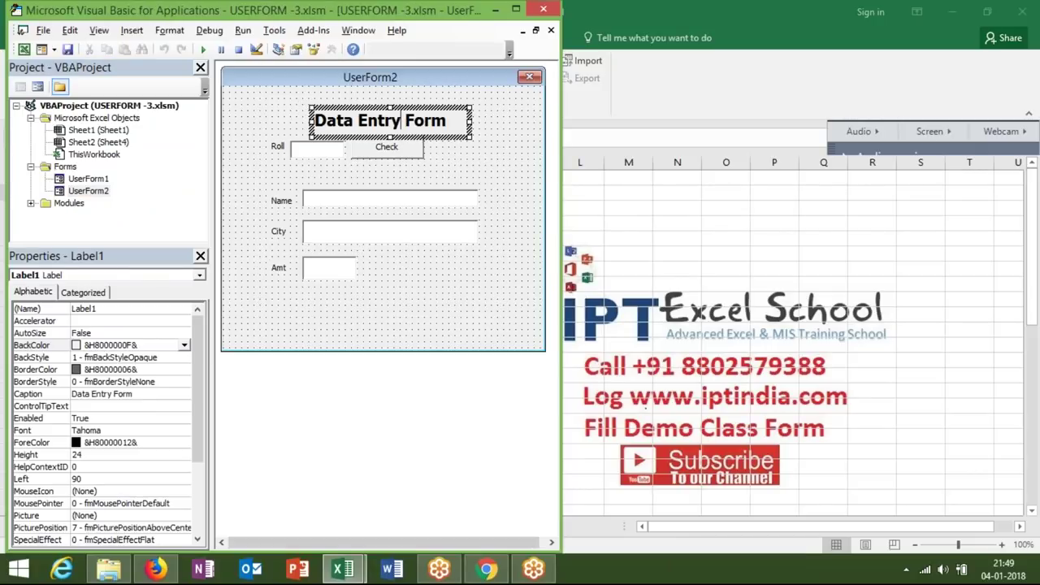
key("BackSpace")
key("BackSpace")
key("BackSpace")
key("BackSpace")
key("BackSpace")
key("BackSpace")
key("BackSpace")
key("BackSpace")
key("BackSpace")
key("BackSpace")
key("Delete")
key("Delete")
key("Delete")
key("Delete")
key("Delete")
type("Check")
key("BackSpace")
key("BackSpace")
key("BackSpace")
key("BackSpace")
type("Ea")
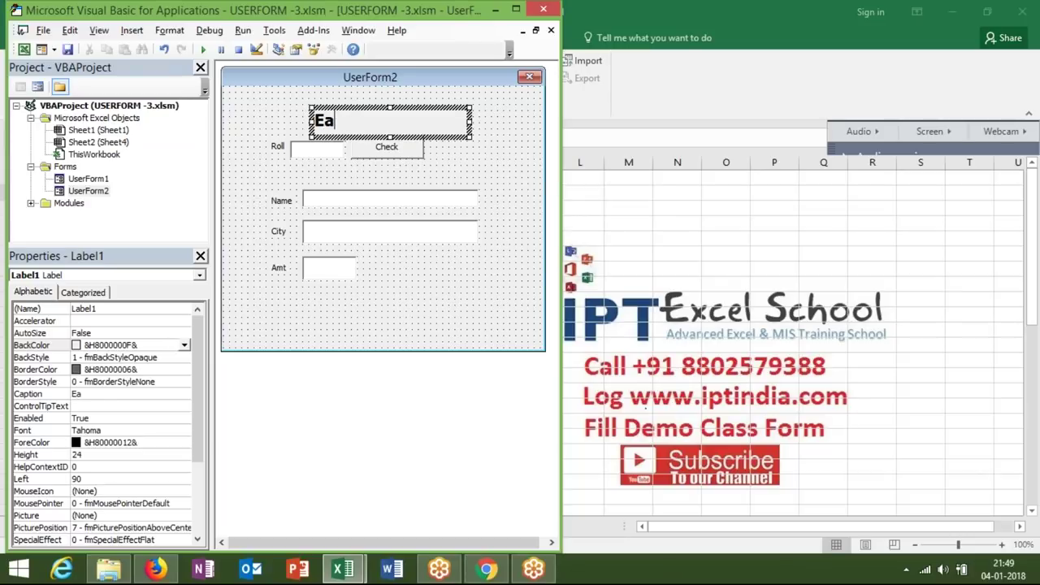
key("BackSpace")
key("BackSpace")
type("Search data")
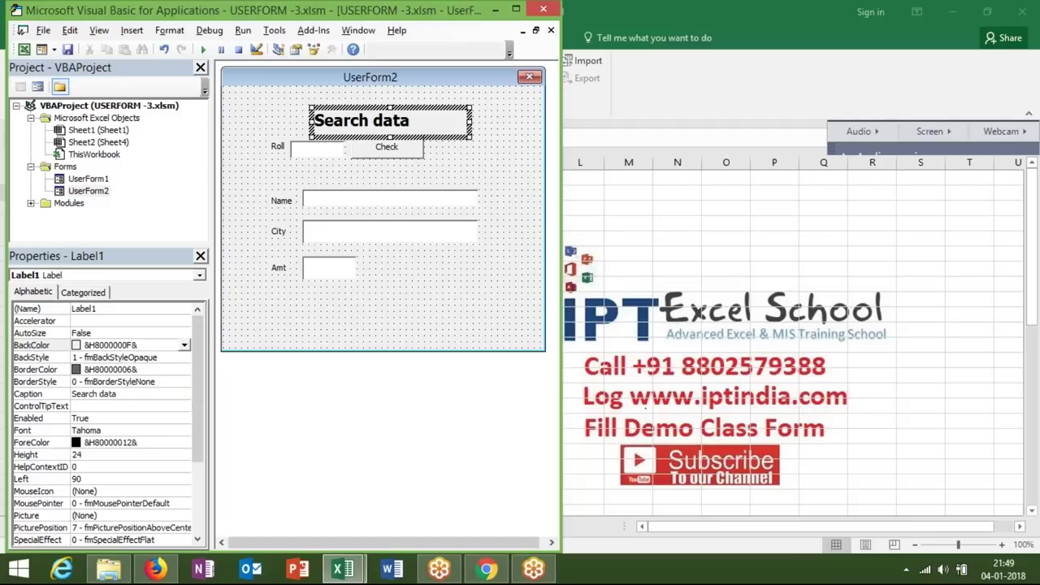
key("BackSpace")
key("BackSpace")
key("BackSpace")
key("BackSpace")
key("BackSpace")
type("Data")
left_click(452, 166)
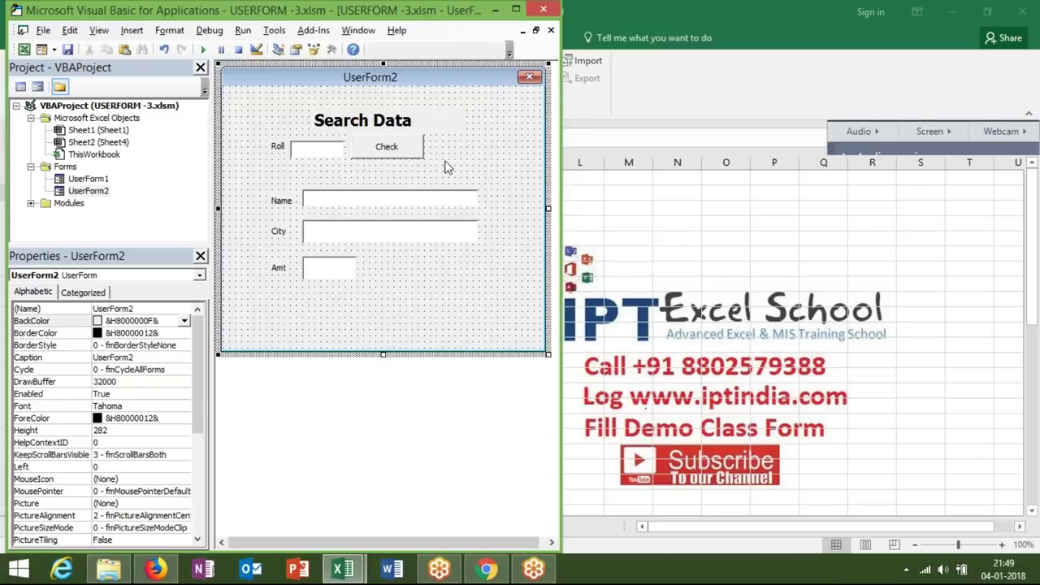
- Open the Check button's code and start a Label1_Click line c=application.WorksheetFunction
double_click(409, 157)
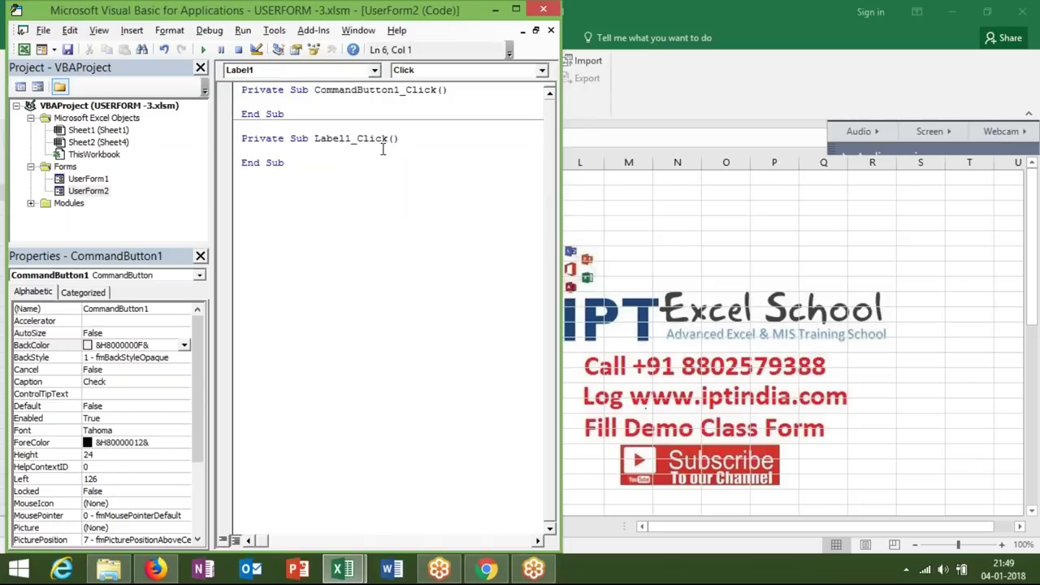
key("Return")
key("alt+F11")
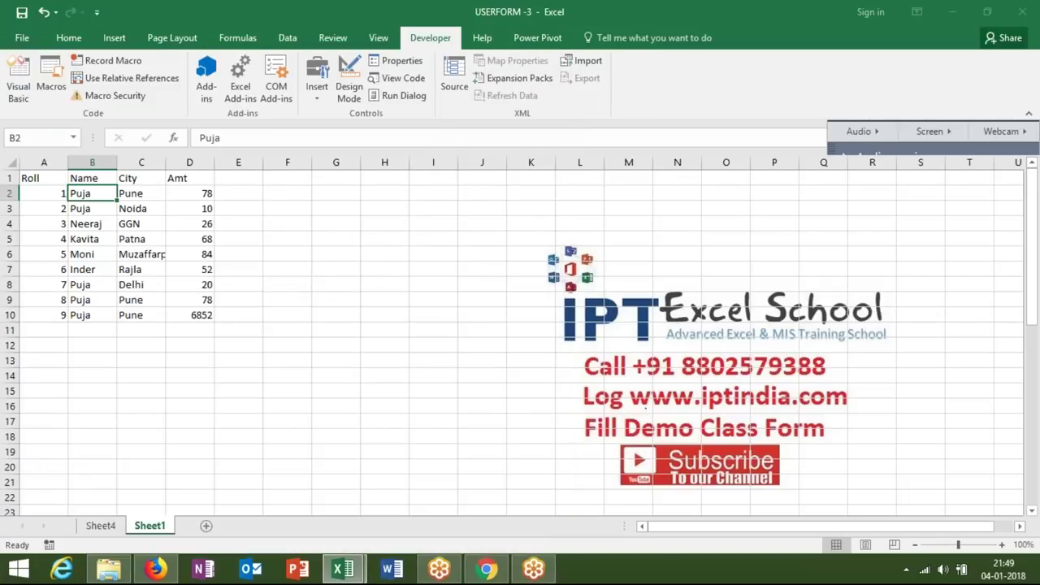
key("alt+F11")
key("Return")
key("Return")
key("Up")
key("Up")
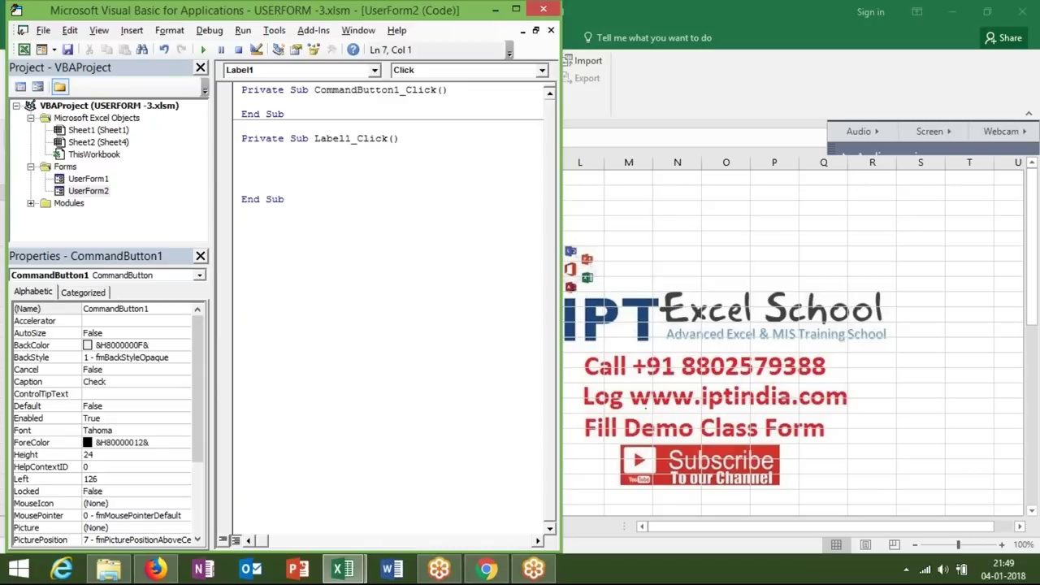
type("if")
key("BackSpace")
key("BackSpace")
key("BackSpace")
type("c=app")
type("lication.wo")
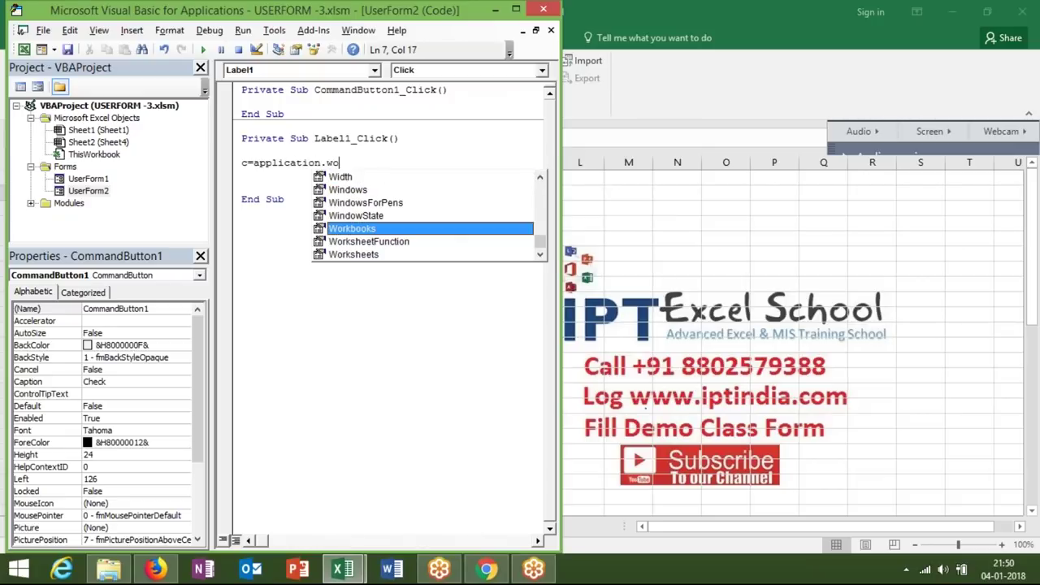
key("Down")
key("Tab")
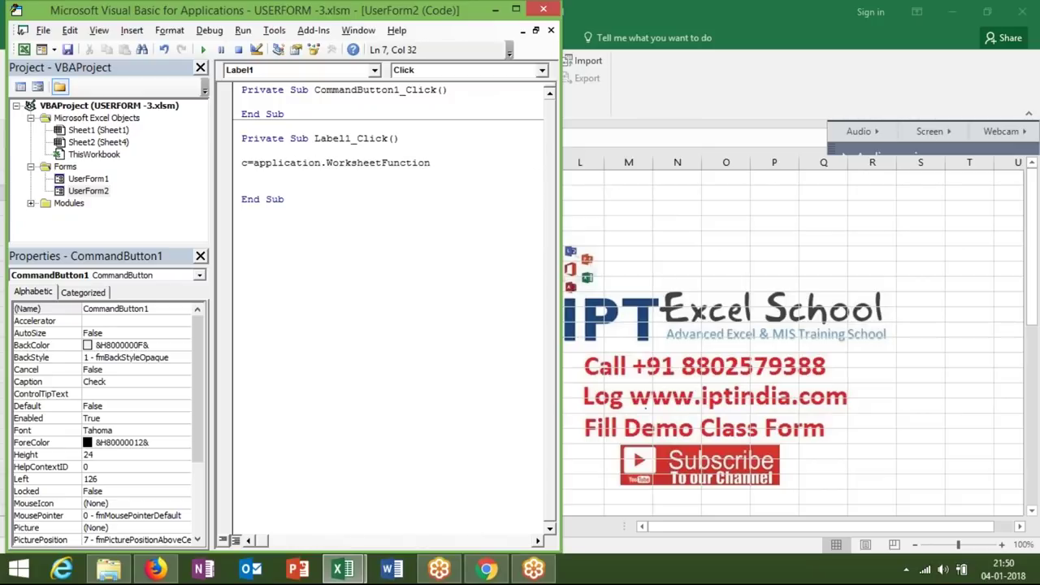
- Complete the line with CountIf(Range("A:A"), Me.TextBox1.Value)
left_click(514, 10)
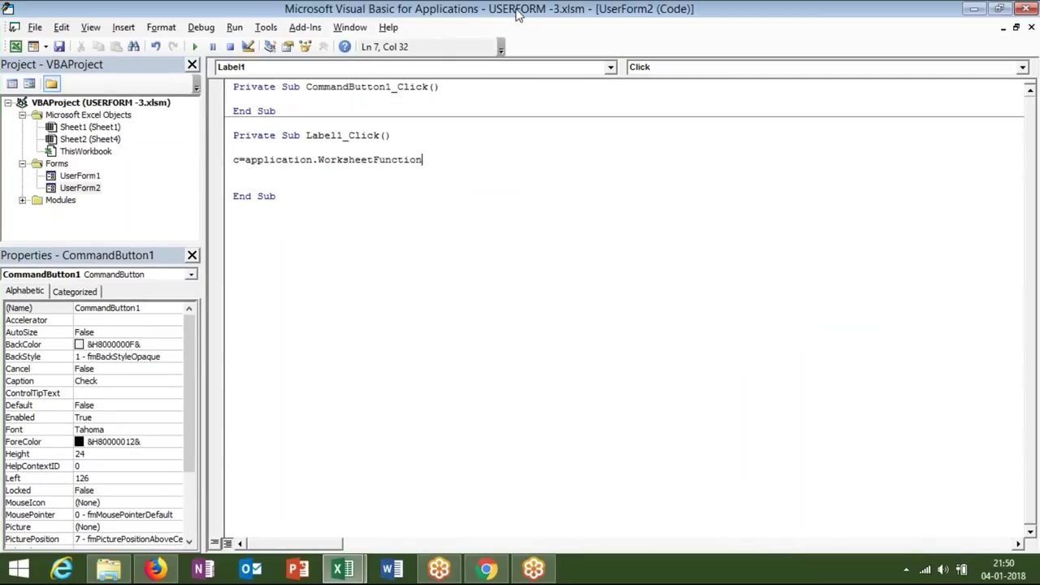
type(".cou")
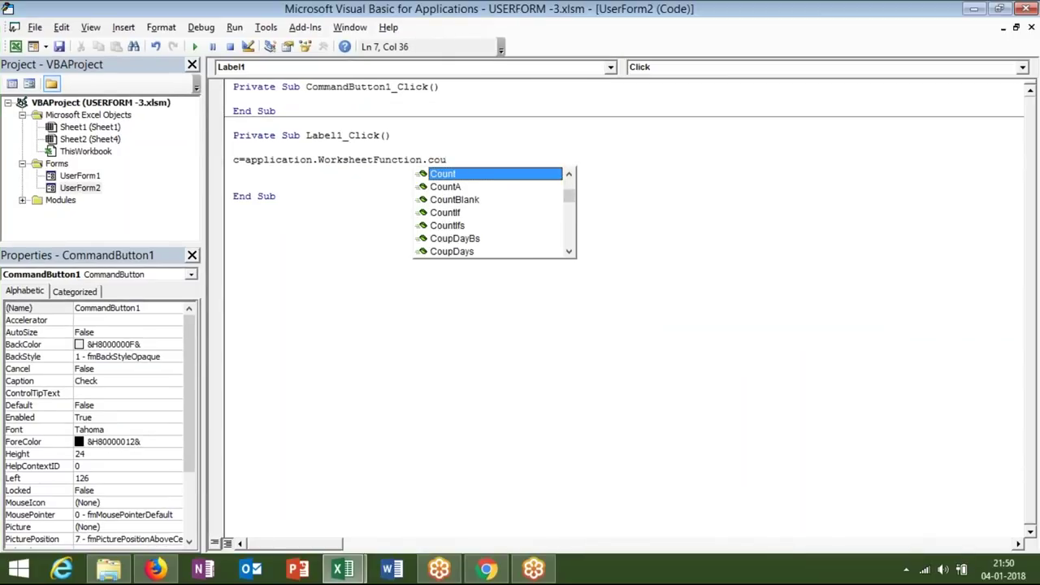
key("Down")
key("Down")
key("Down")
key("Tab")
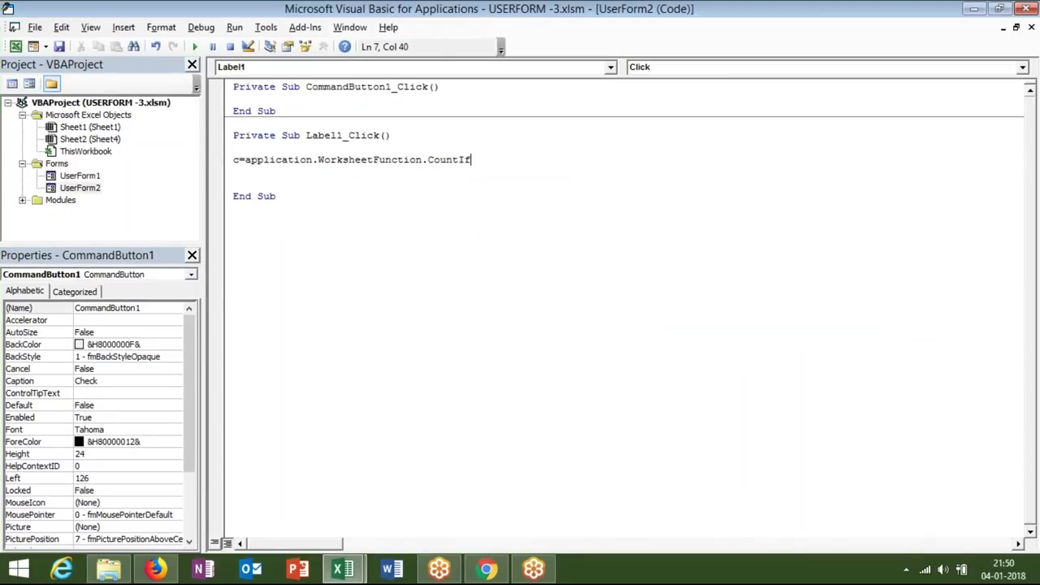
type("(")
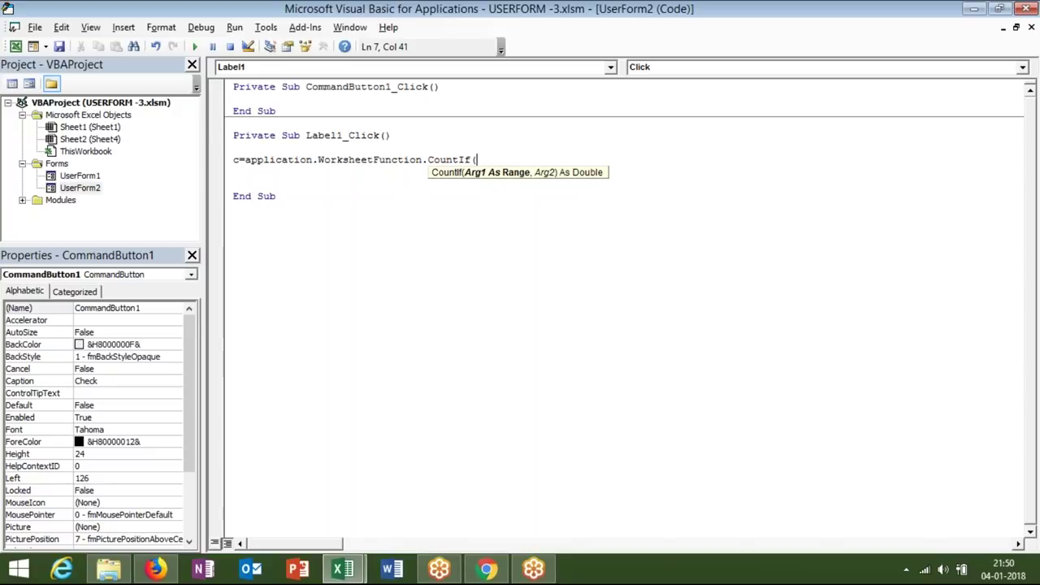
type("range(\"A:A\"")
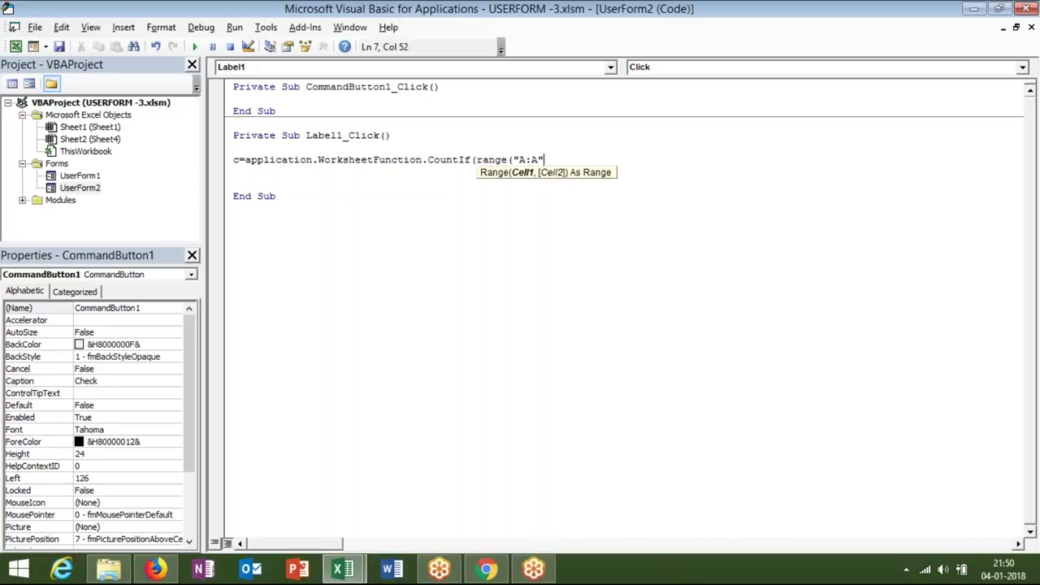
type("),")
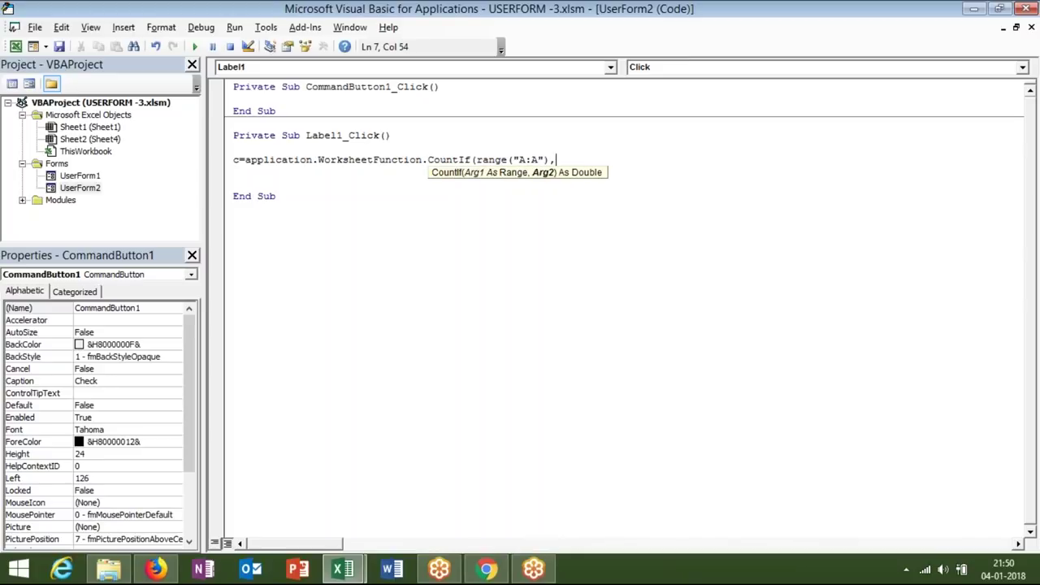
type("me.te")
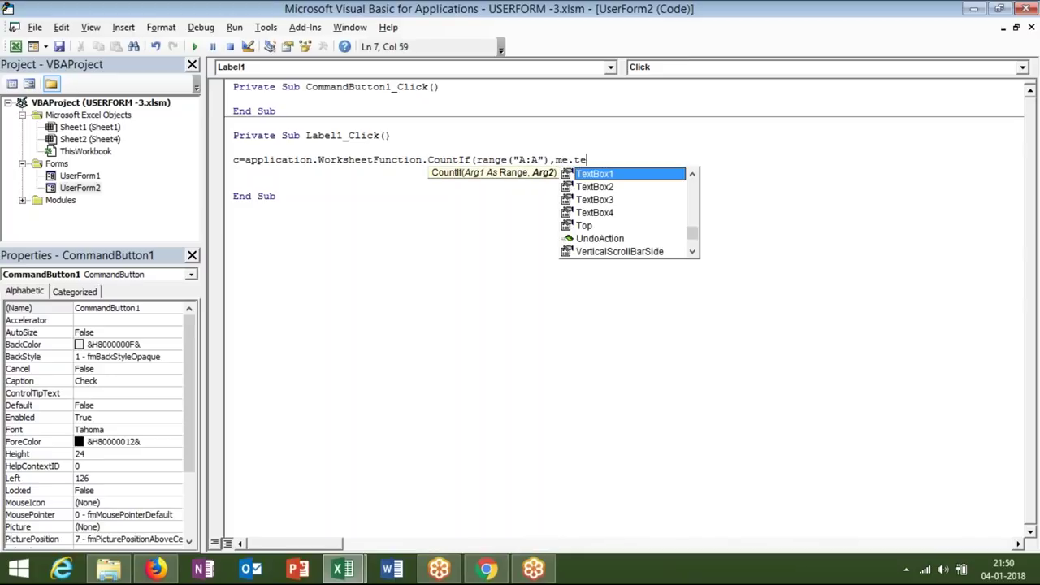
key("Tab")
type(".v")
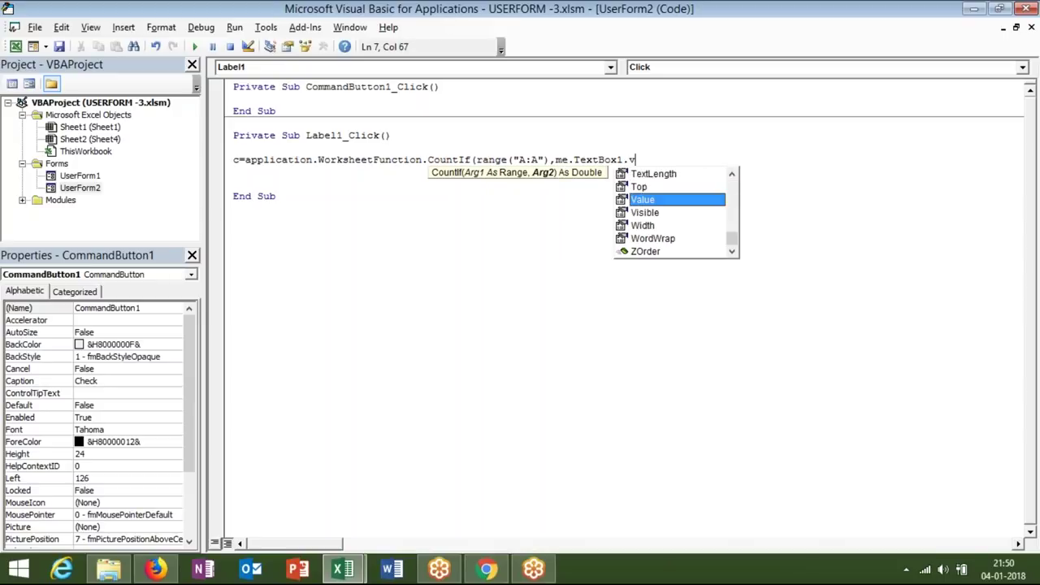
key("Tab")
type(")")
- Add an If c>=1 Then line below the CountIf statement
key("Return")
key("Return")
type("if c>=1 then")
key("Return")
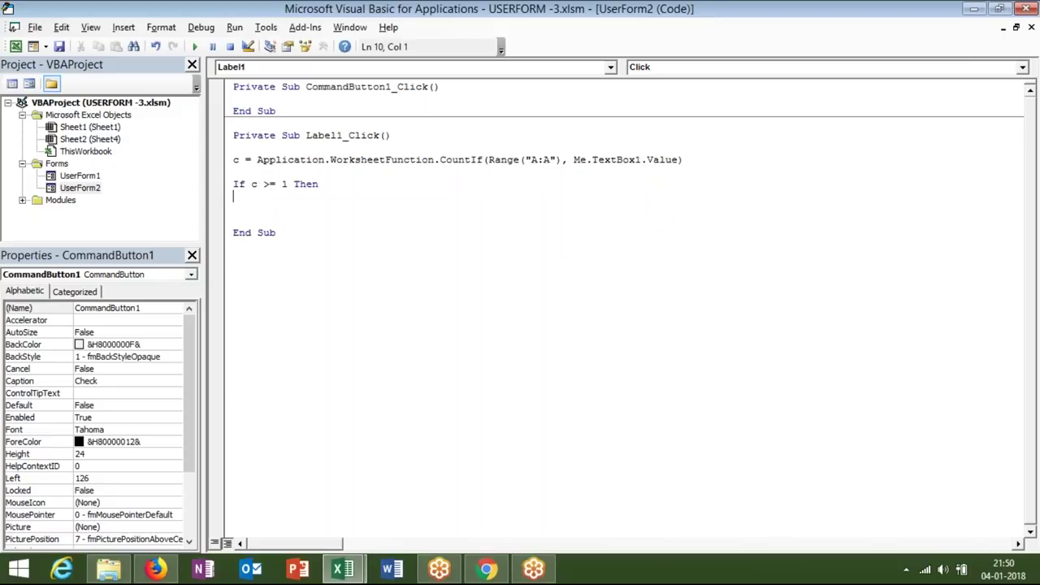
- Type r=application.WorksheetFunction.Match(val(me.TextBox1.Value) inside the If block
type("r=")
type("application.")
type("wo")
key("Down")
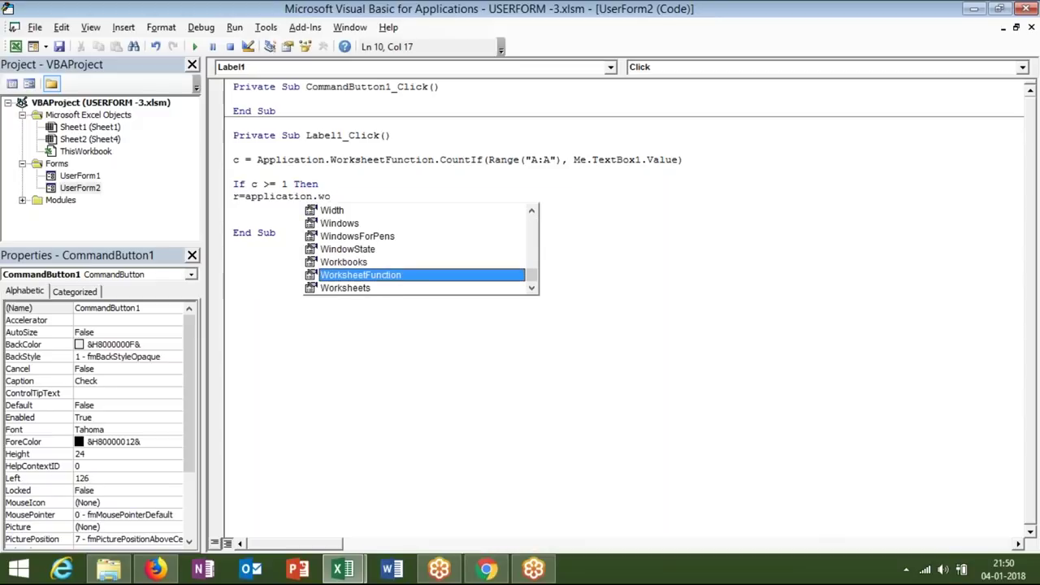
type(".")
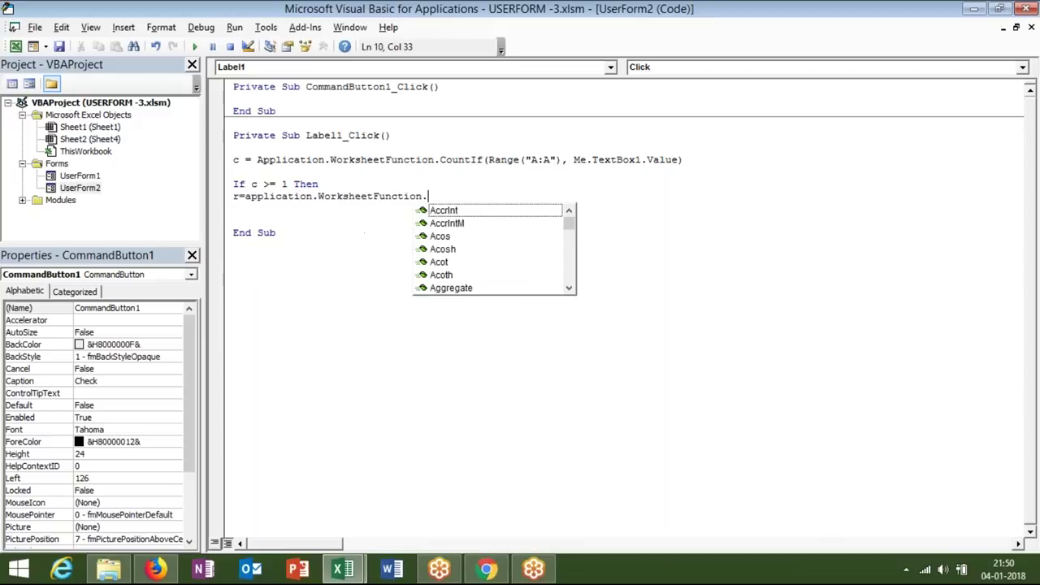
type("ma")
key("Tab")
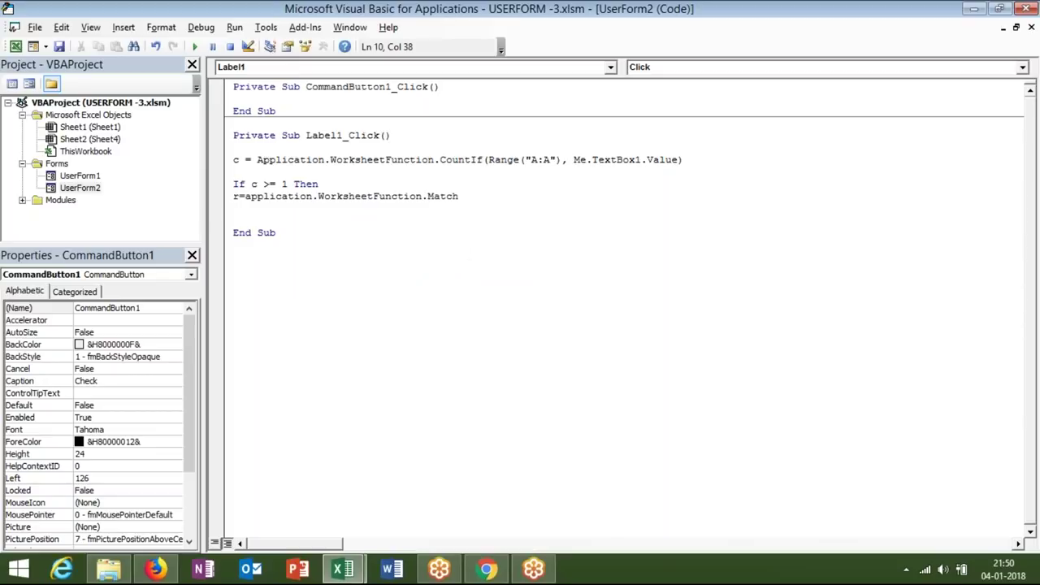
type("(val(me.Text")
key("Tab")
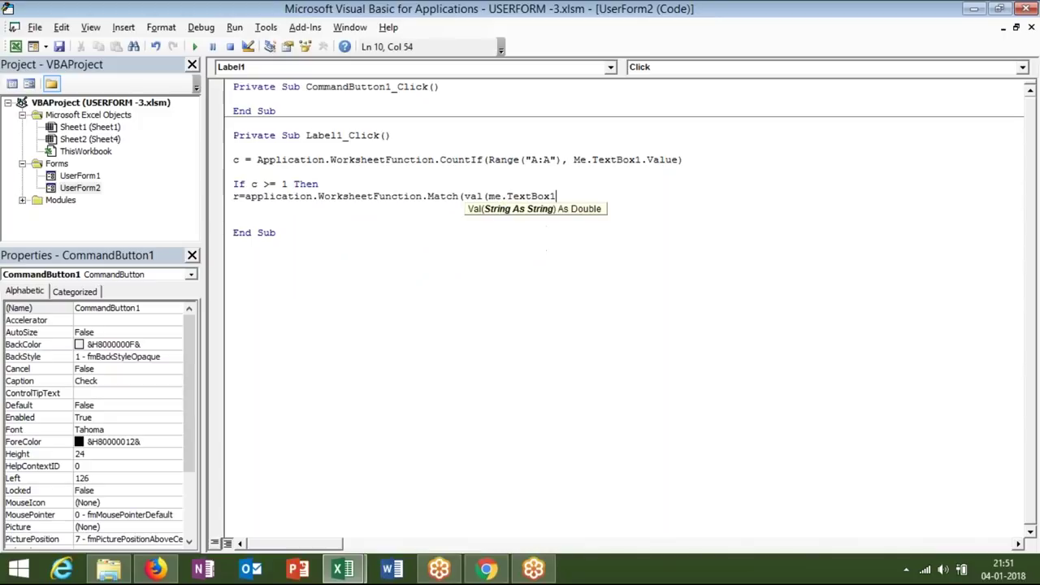
type(".v")
key("Tab")
type(")")
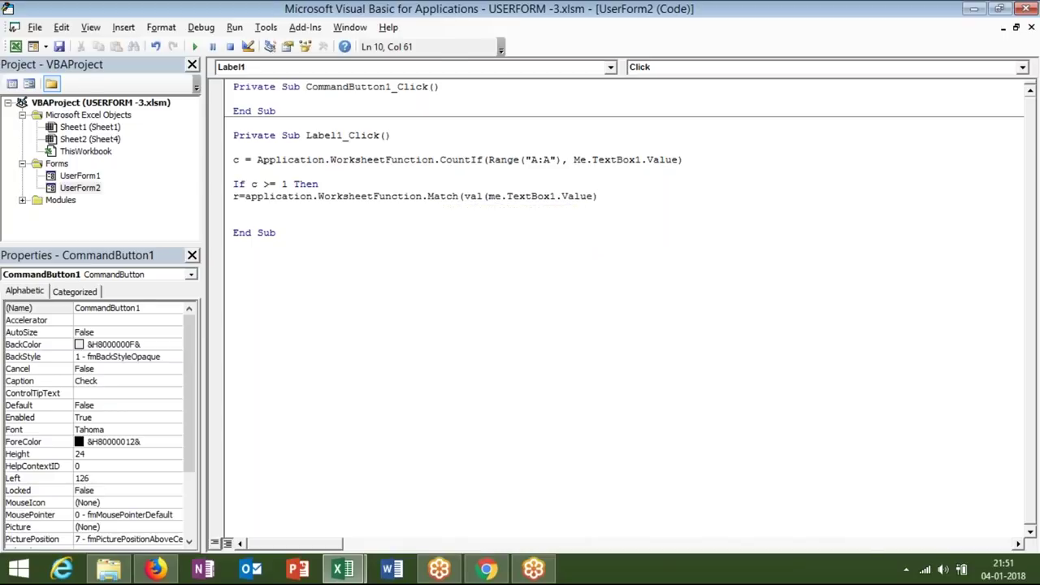
- Dismiss the compile error and finish the Match arguments with ,Range("A:A"),0)
key("alt+F11")
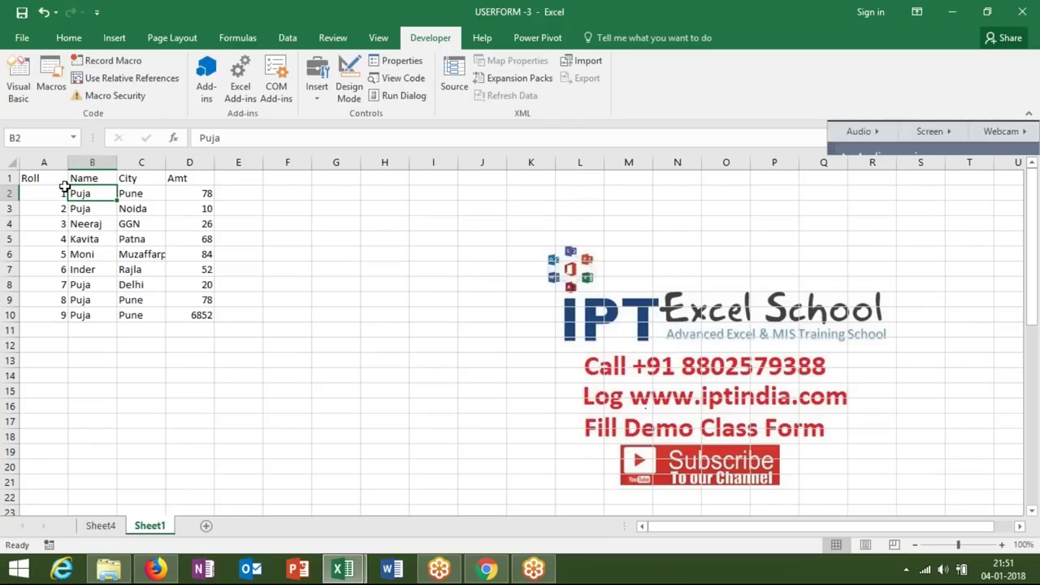
key("alt+F11")
left_click(521, 203)
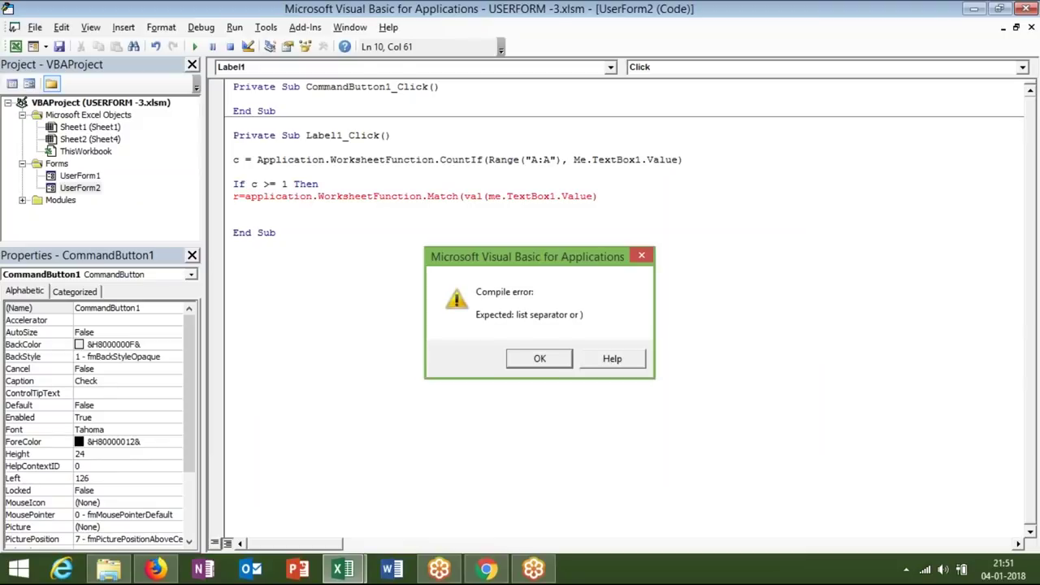
key("Return")
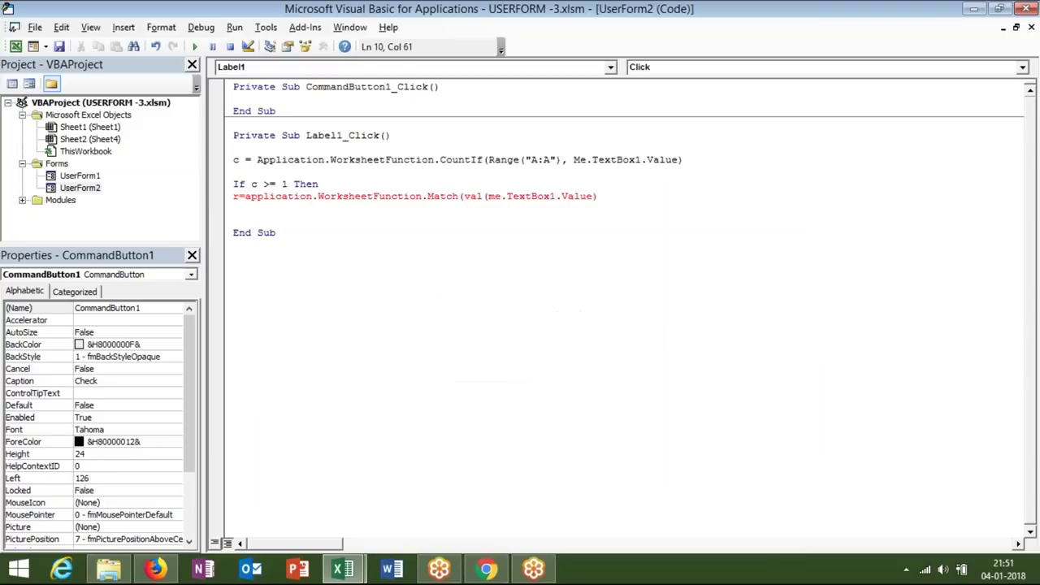
type(",")
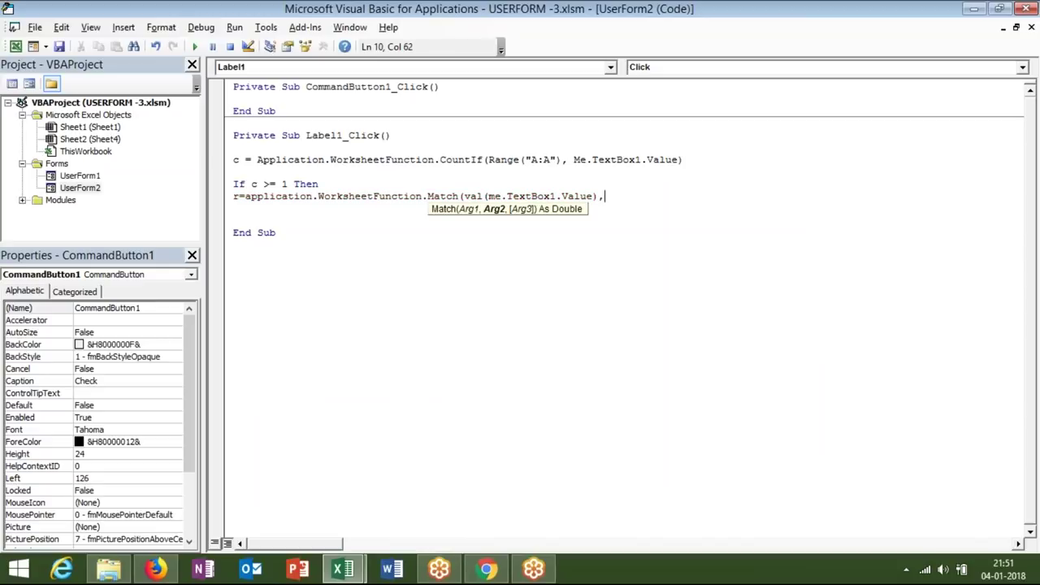
type("range(\"A:A\"),0)")
- Write Range("B" & r).Value = Me.TextBox2.Value below the Match statement
key("Return")
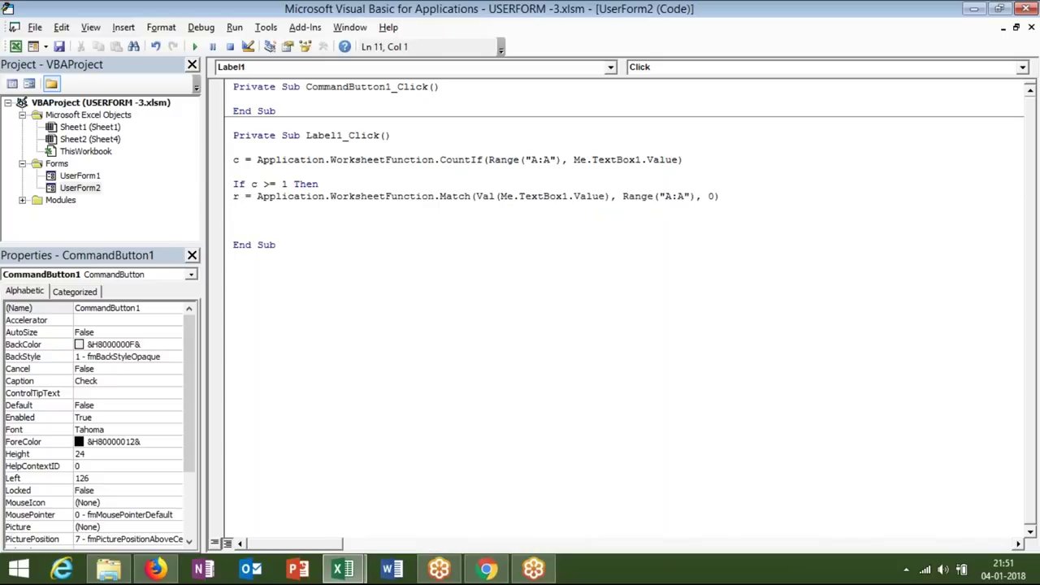
key("Return")
type("cells")
key("BackSpace")
key("BackSpace")
key("BackSpace")
key("BackSpace")
key("BackSpace")
type("range")
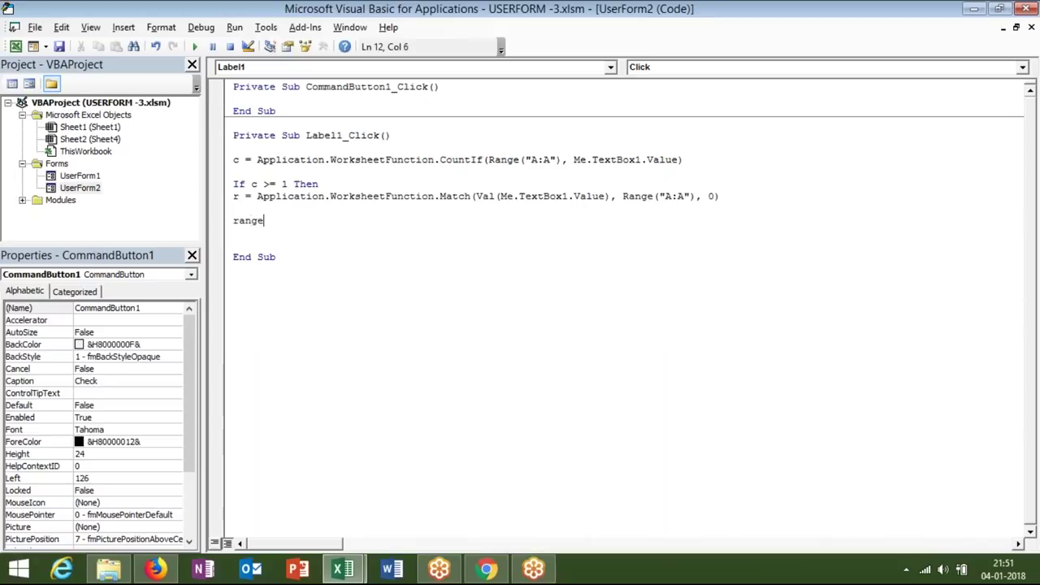
type("(\"B\" & r")
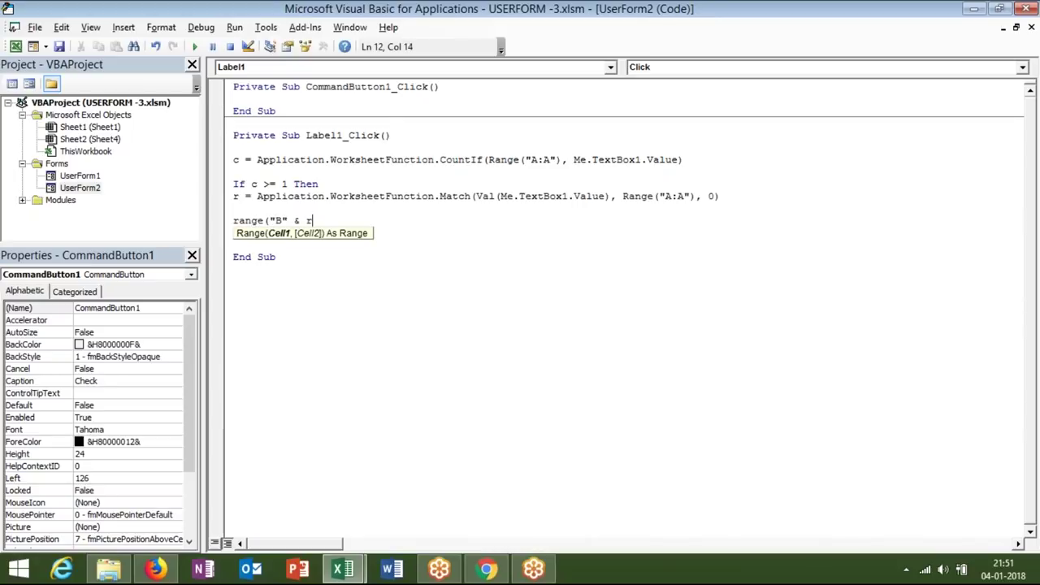
type(").va")
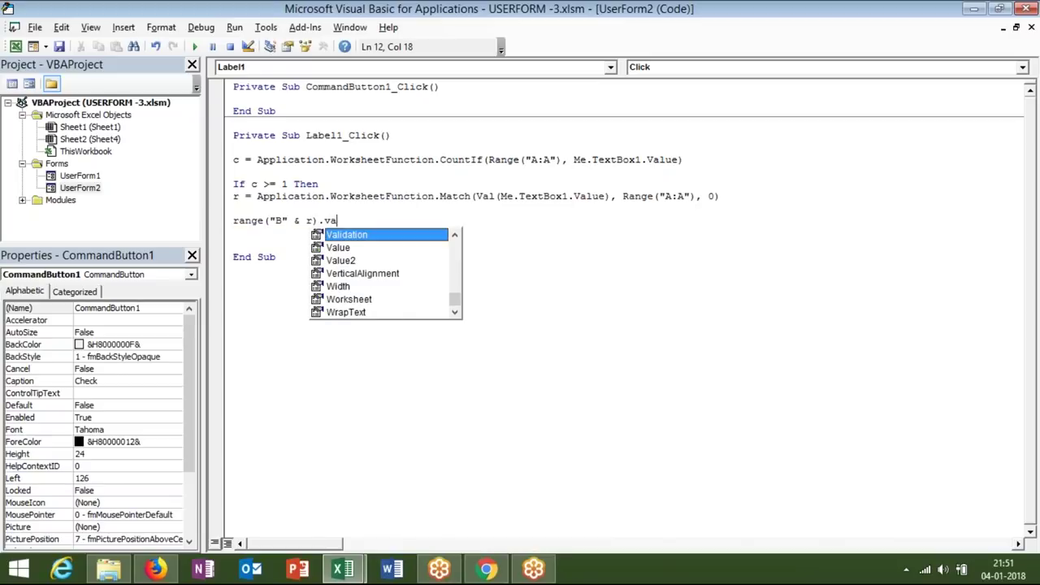
type("l")
key("Tab")
type("=")
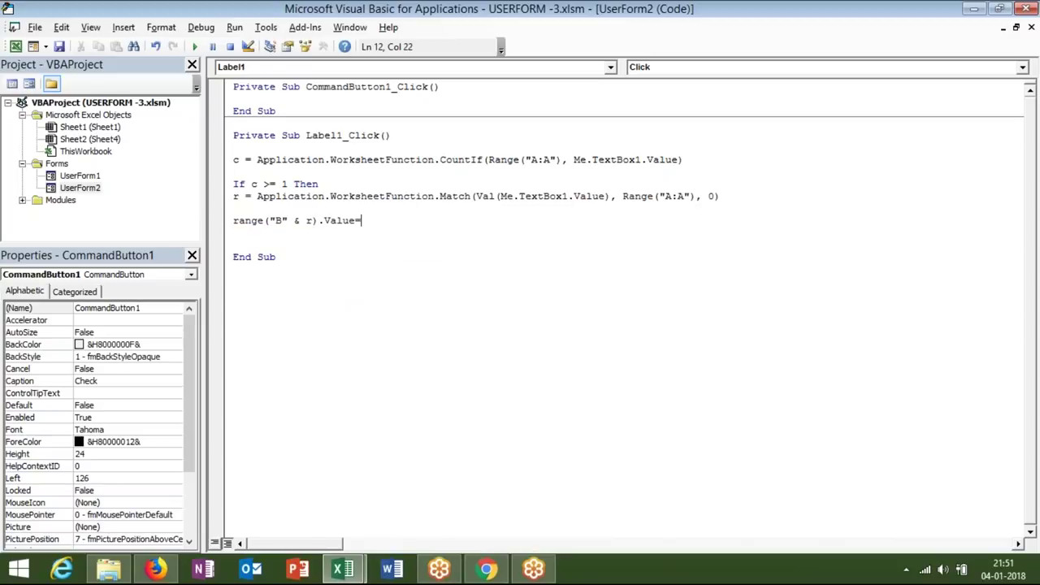
type("me")
type(".te")
key("Down")
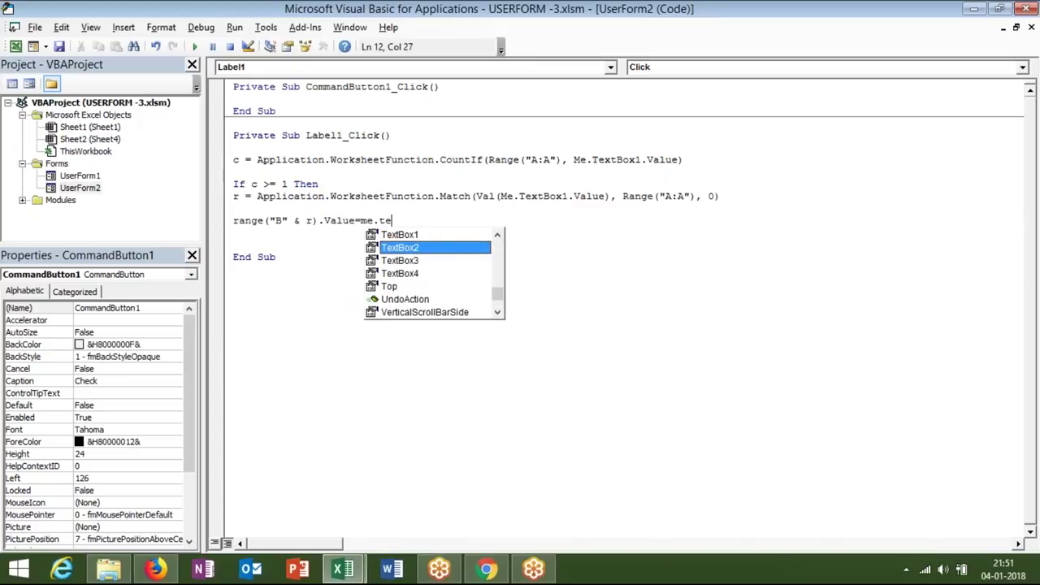
key("Tab")
type(".v")
key("Tab")
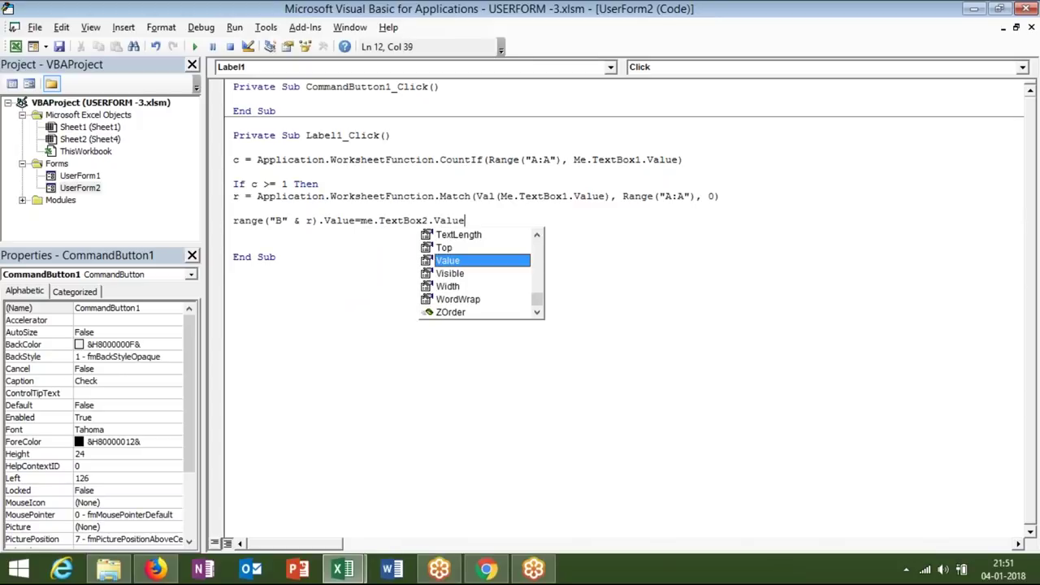
key("Return")
- Copy the column B assignment line and paste copies of it below
key("shift+Up")
key("ctrl+c")
key("Down")
key("ctrl+v")
key("ctrl+v")
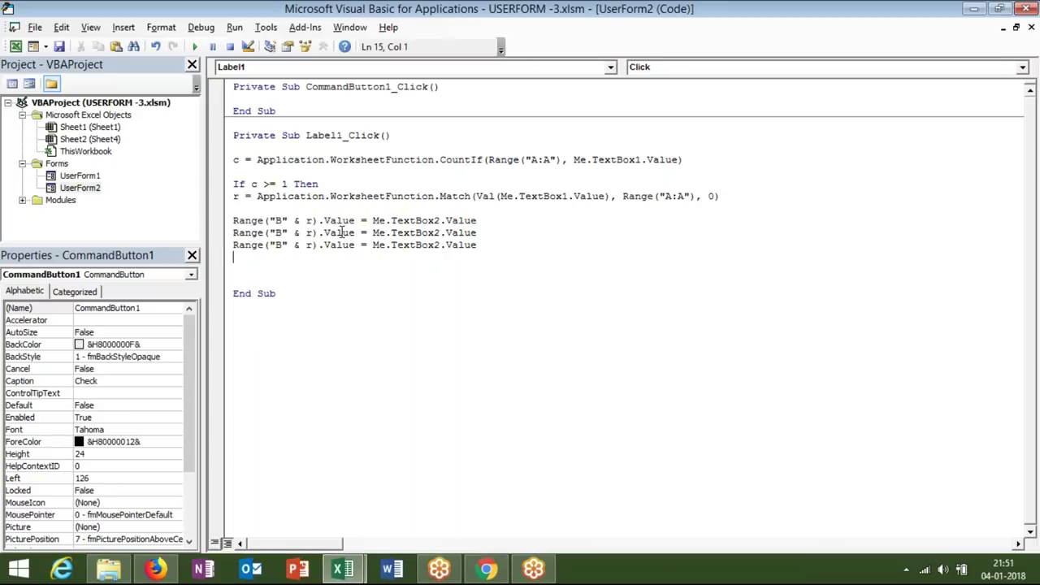
- Undo the copied lines and reverse the assignment so Me.TextBox2.Value takes the column B value
key("ctrl+z")
key("ctrl+z")
left_click(373, 222)
left_click_drag(374, 223, 490, 217)
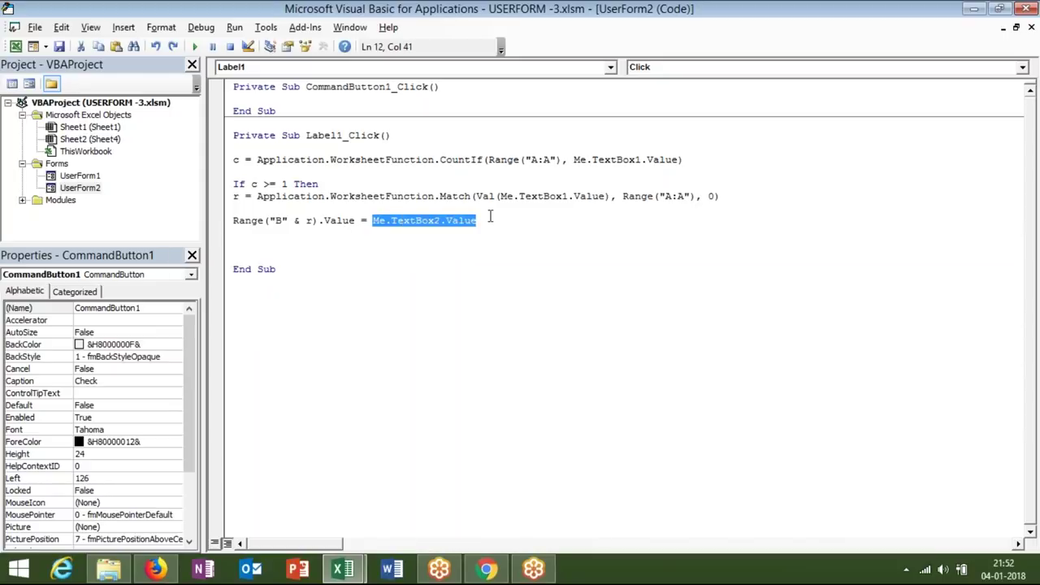
key("ctrl+x")
left_click(234, 224)
key("ctrl+v")
key("BackSpace")
type("e=")
double_click(478, 220)
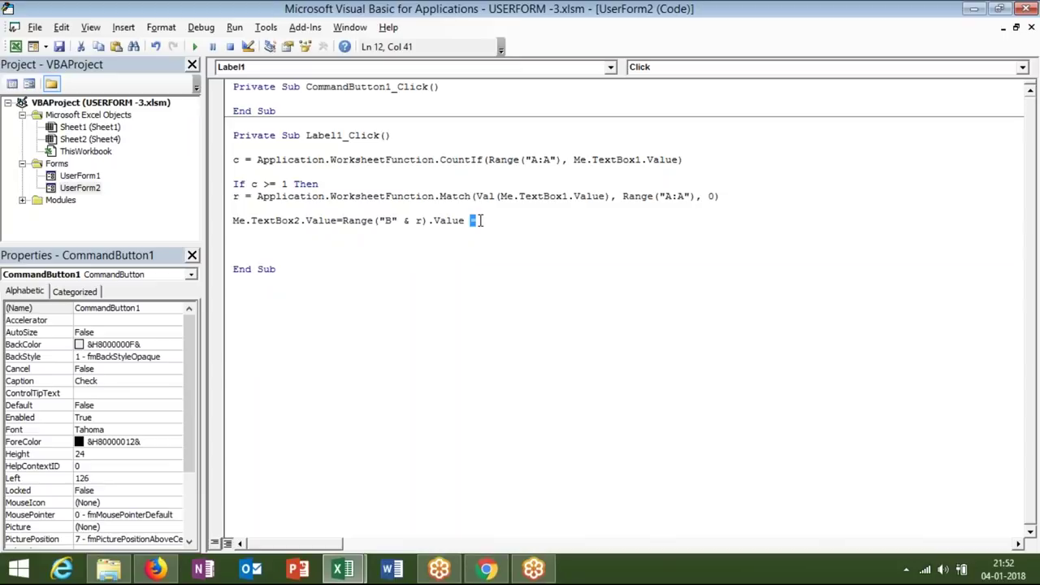
key("BackSpace")
- Duplicate the TextBox2 line twice, renaming the copies to TextBox3 and TextBox4
left_click(437, 258)
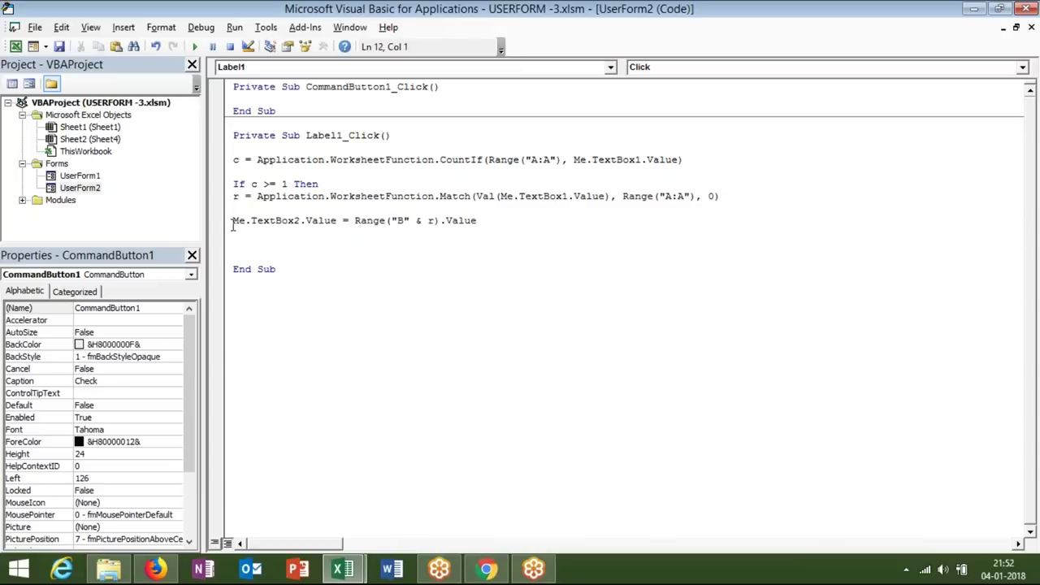
key("shift+Down")
key("ctrl+c")
key("ctrl+v")
key("ctrl+v")
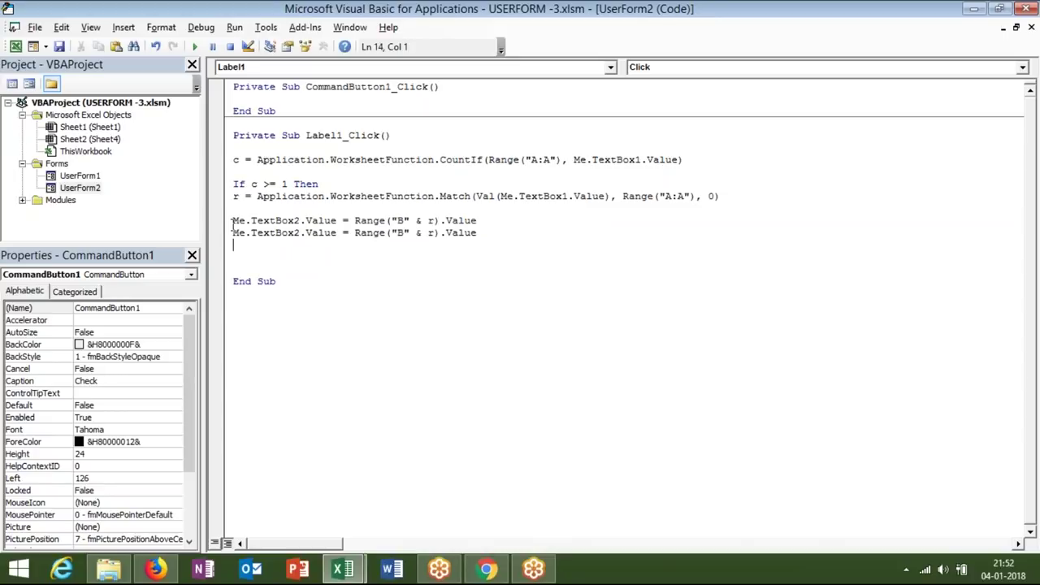
key("ctrl+v")
left_click(302, 233)
key("BackSpace")
type("3")
left_click(301, 245)
key("BackSpace")
type("4")
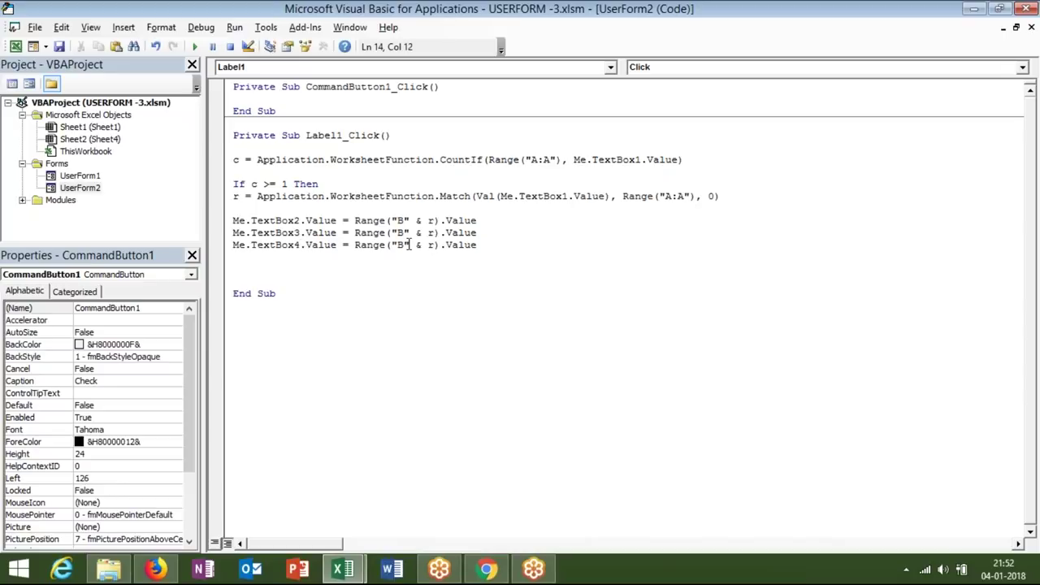
- Change the column letters on the TextBox3 and TextBox4 lines to C and D
left_click(404, 233)
key("BackSpace")
type("C")
key("Down")
key("BackSpace")
type("d")
key("alt+F11")
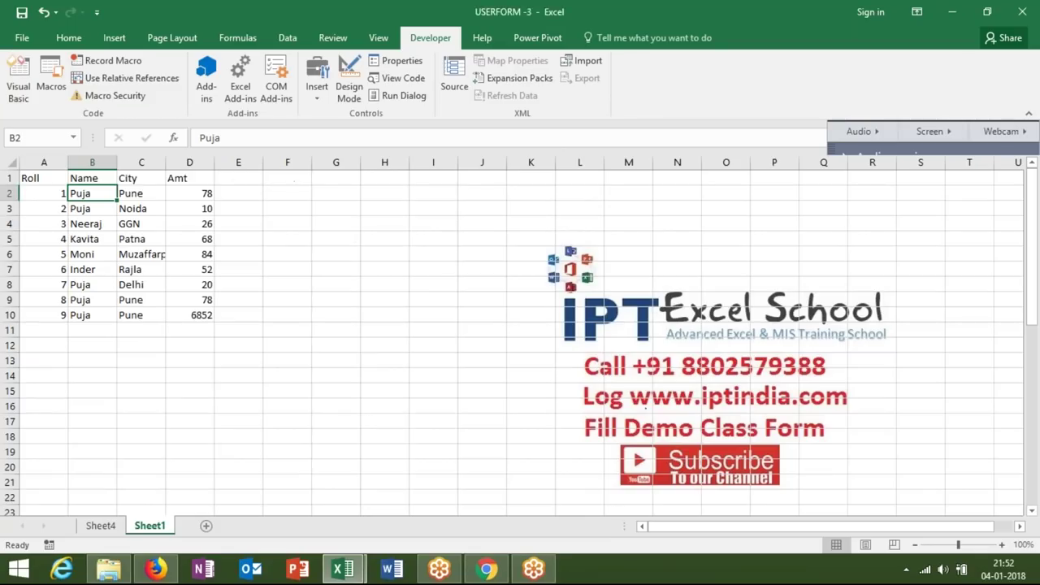
key("alt+Tab")
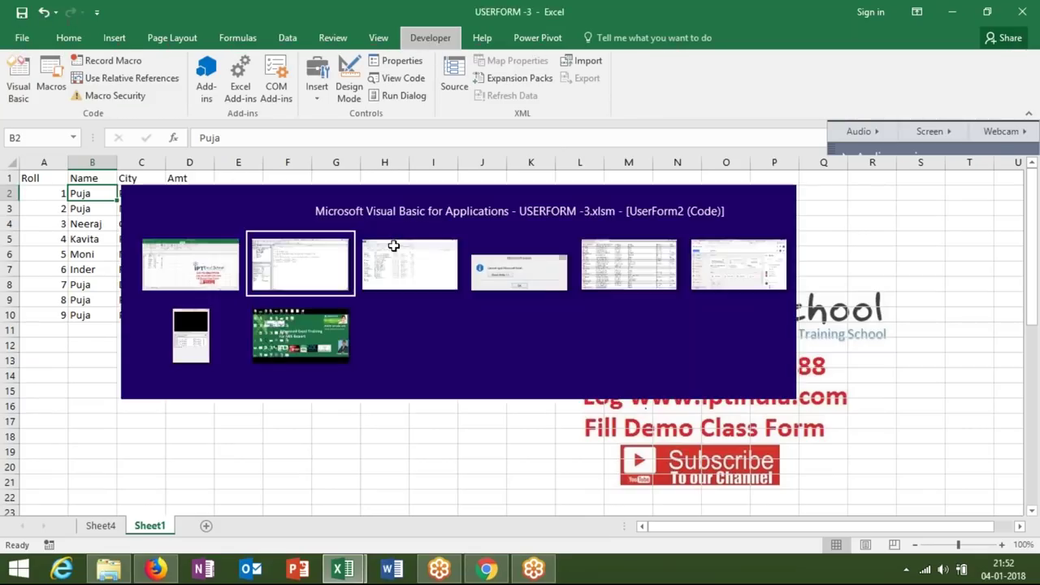
- Close the lookup's If block with End If
left_click(326, 257)
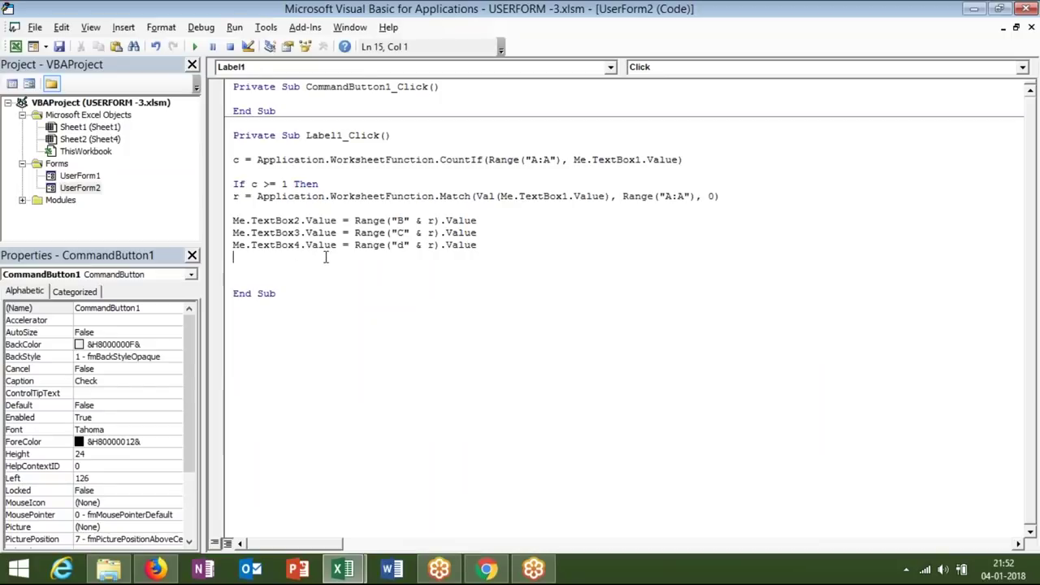
type("end if")
left_click(339, 291)
- Run the Search Data form, try rolls 1 and 2 with Check, then close it
left_click_drag(306, 233, 197, 38)
left_click(197, 45)
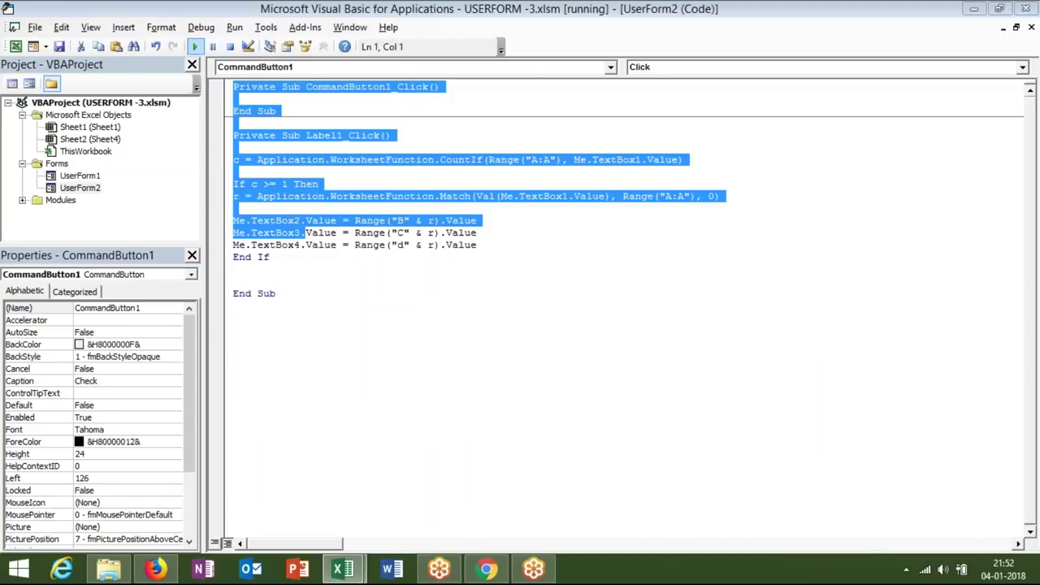
type("1")
left_click(524, 217)
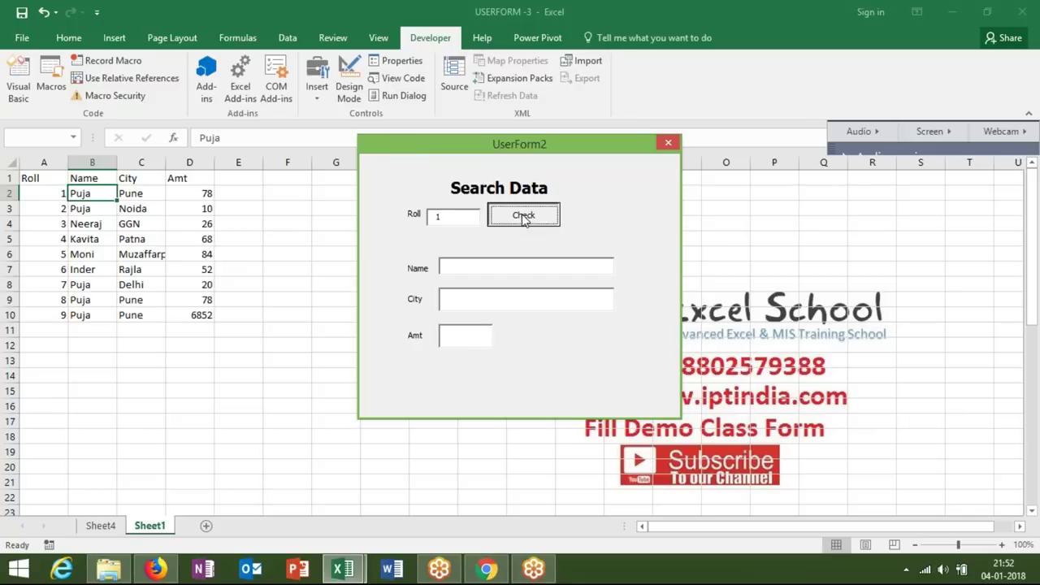
left_click(522, 217)
left_click(453, 215)
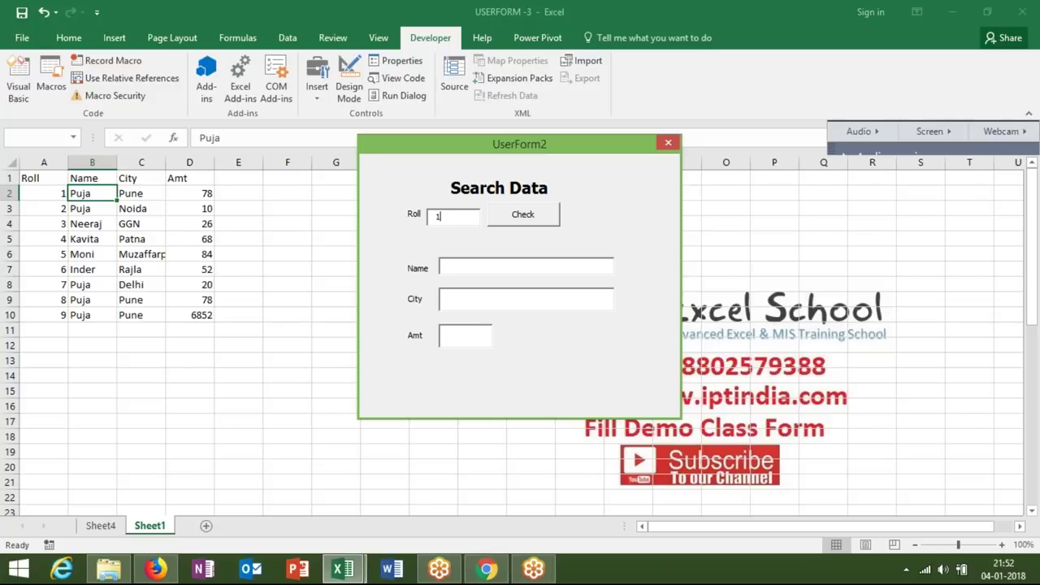
key("BackSpace")
type("2")
left_click(668, 145)
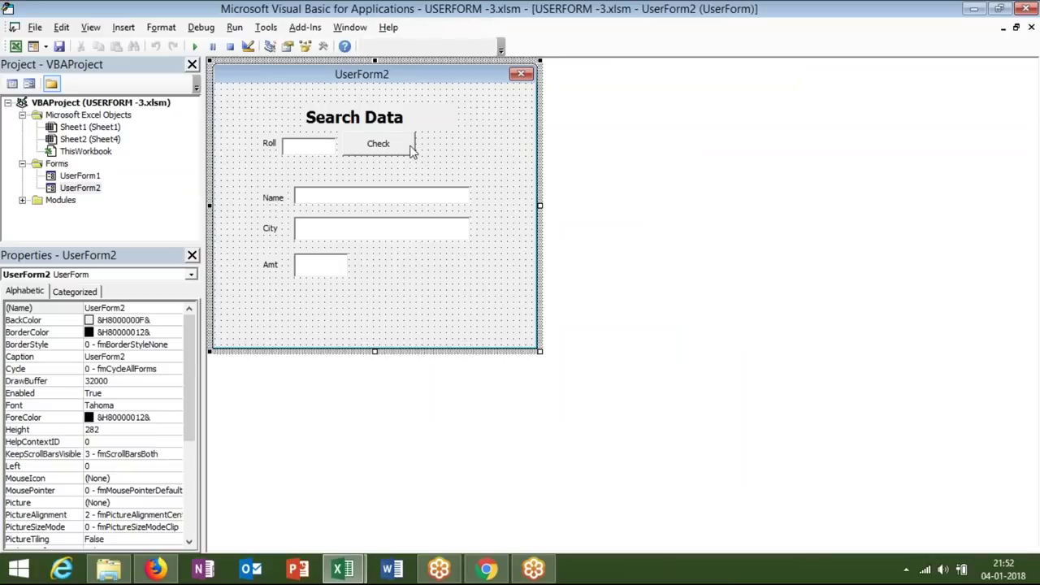
- Move the If lookup block from Label1_Click into the Check button's CommandButton1_Click routine
left_click(410, 151)
double_click(410, 151)
left_click(380, 135)
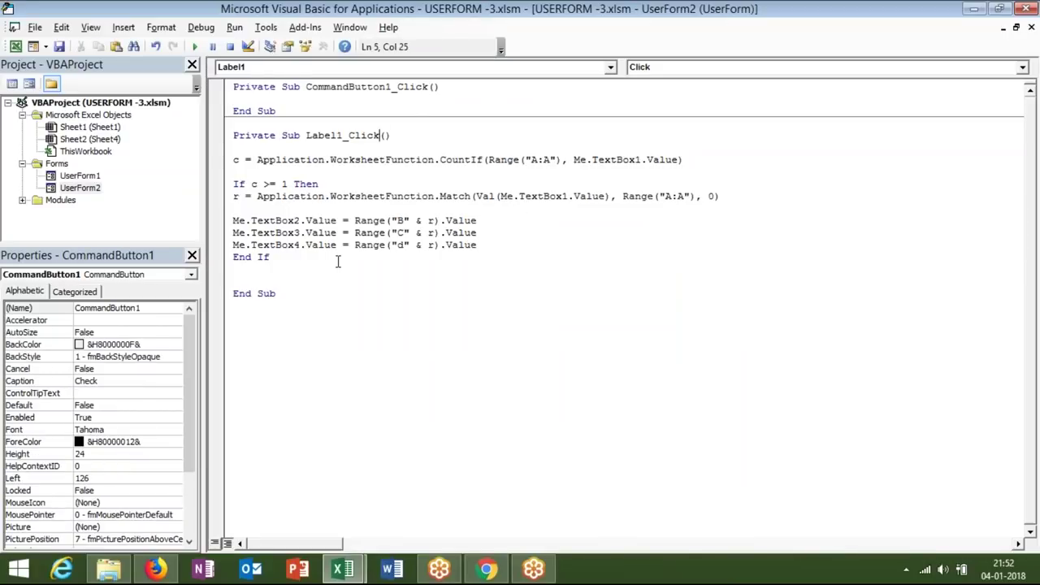
left_click(299, 269)
key("shift+Up")
key("shift+Up")
key("shift+Up")
key("shift+Up")
key("shift+Up")
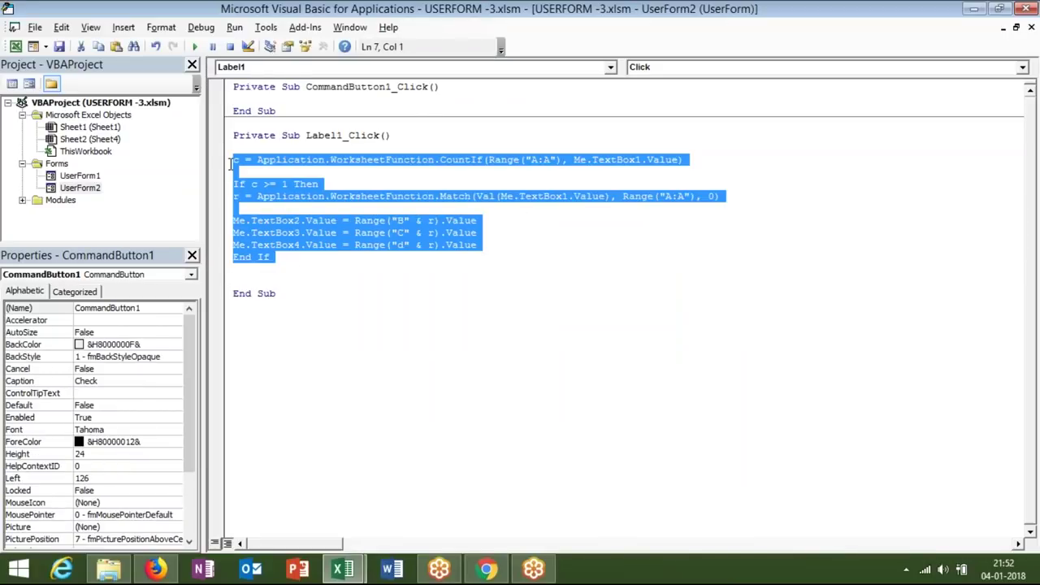
key("Delete")
left_click(262, 88)
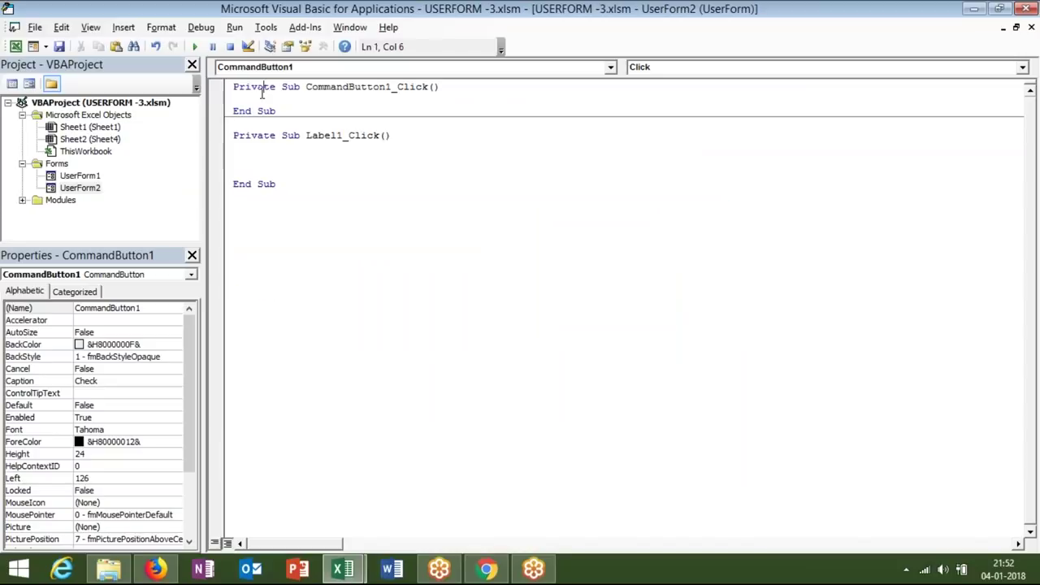
left_click(248, 96)
key("ctrl+v")
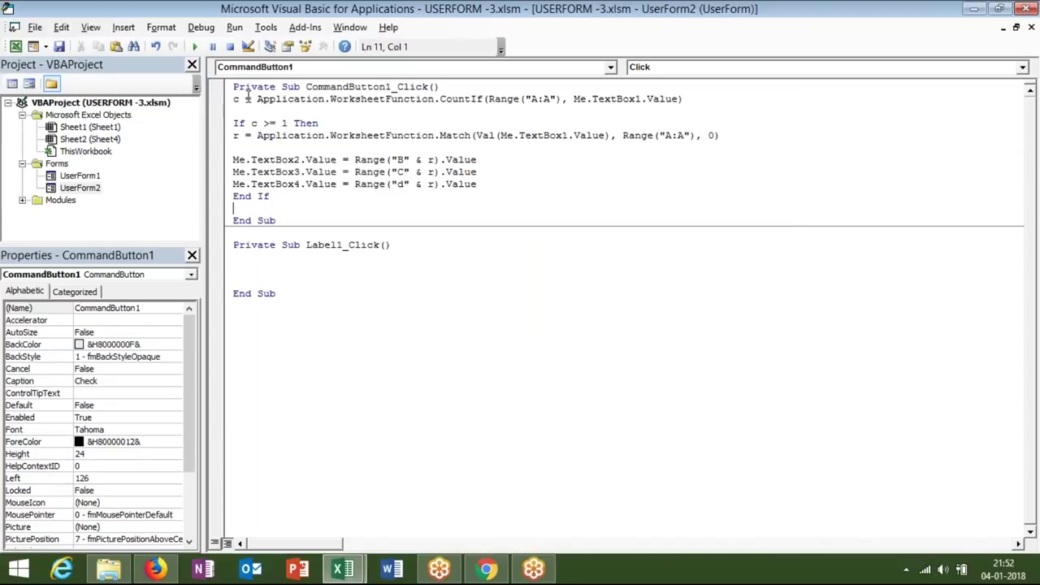
left_click(335, 99)
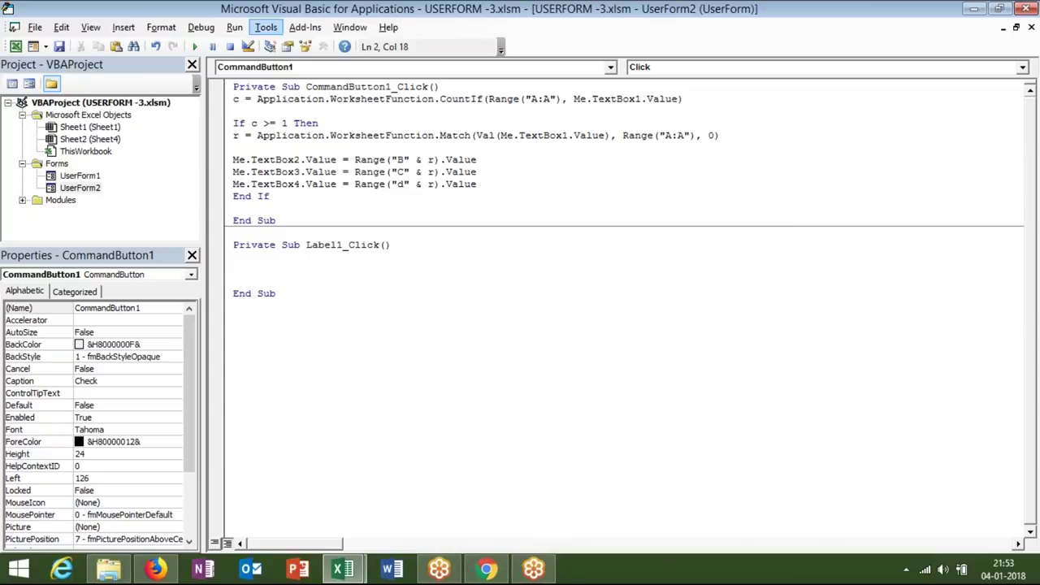
- Run the form and check rolls 1, 2 and 3, with roll 3 showing GGN and 26
left_click(199, 50)
type("1")
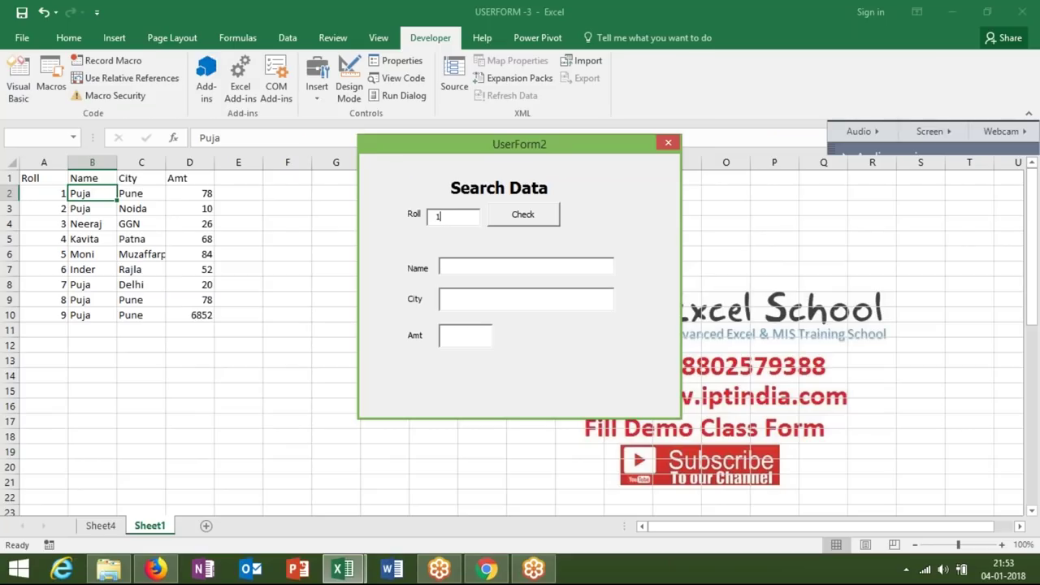
left_click(546, 217)
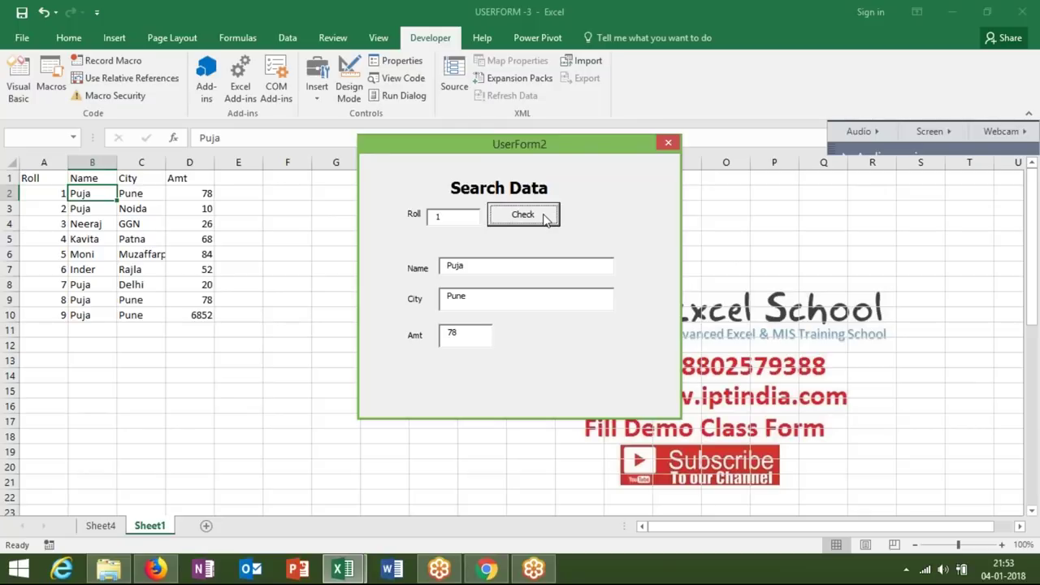
left_click(460, 216)
key("BackSpace")
type("2")
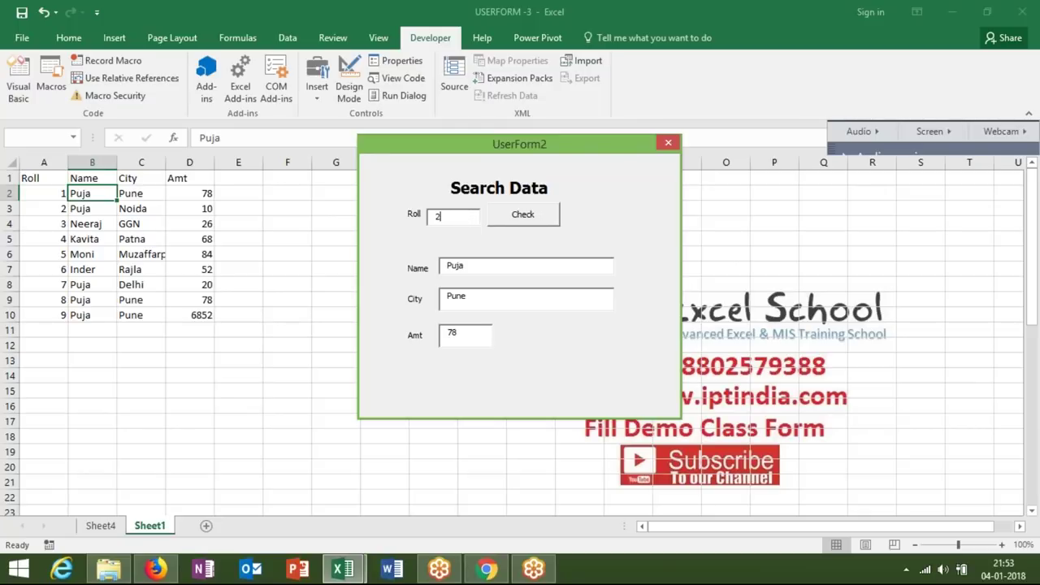
left_click(509, 223)
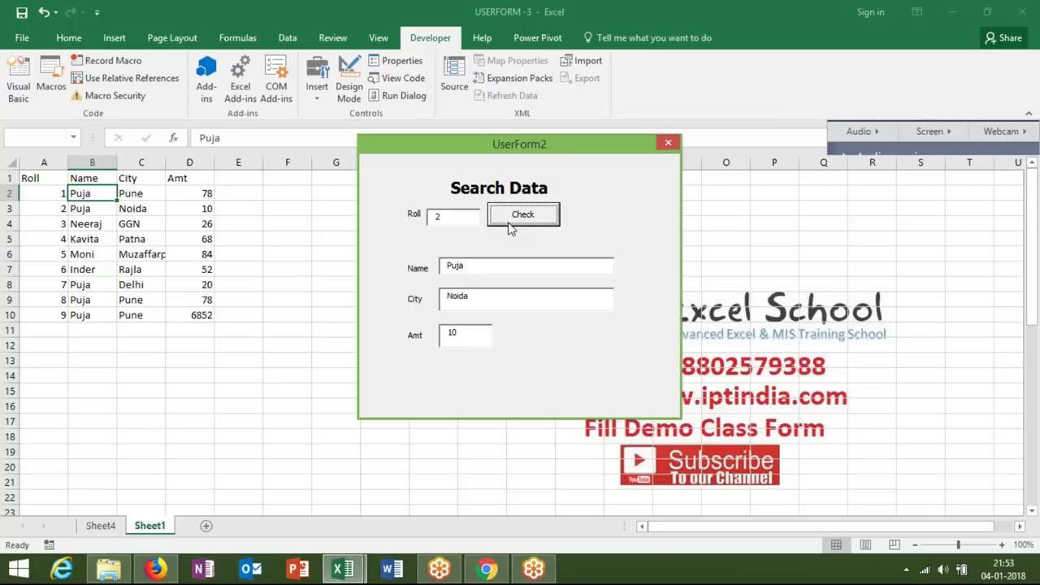
left_click(467, 217)
key("BackSpace")
type("3")
left_click(505, 222)
- Close the running form and double-click the Roll box to create an empty TextBox1_Change routine
left_click(668, 143)
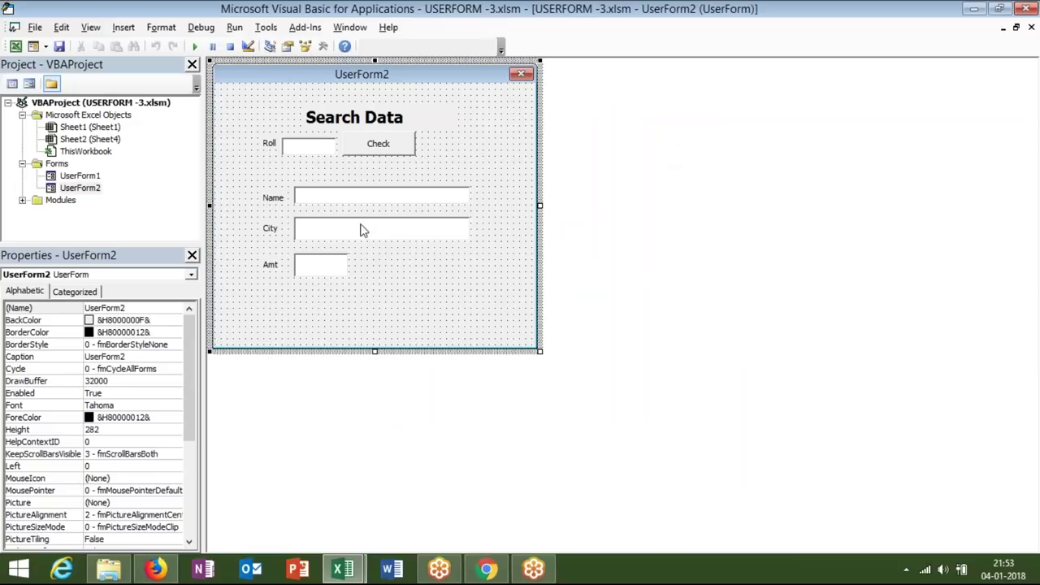
left_click(323, 152)
left_click(323, 153)
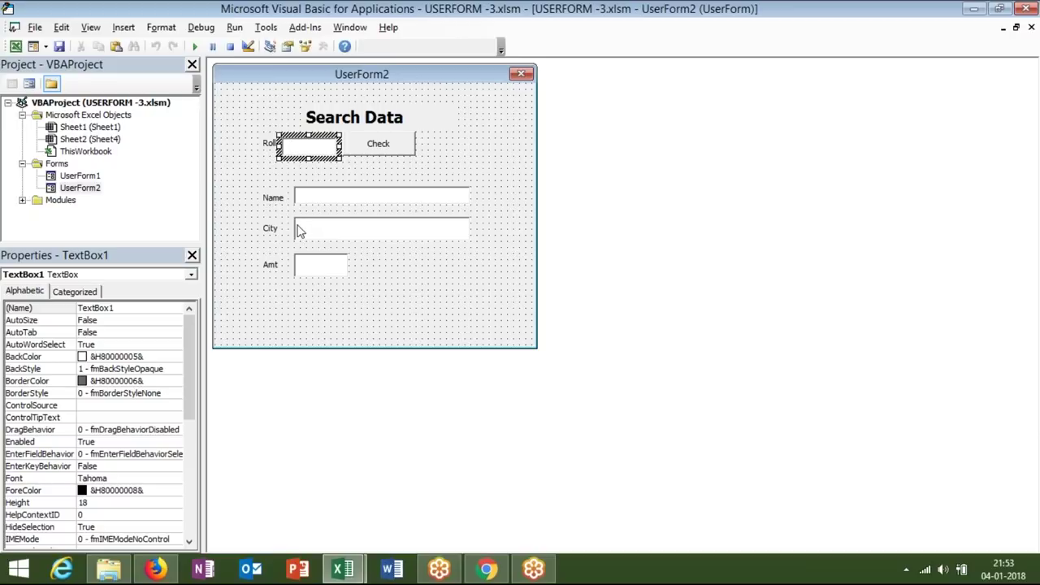
left_click(279, 188)
double_click(302, 150)
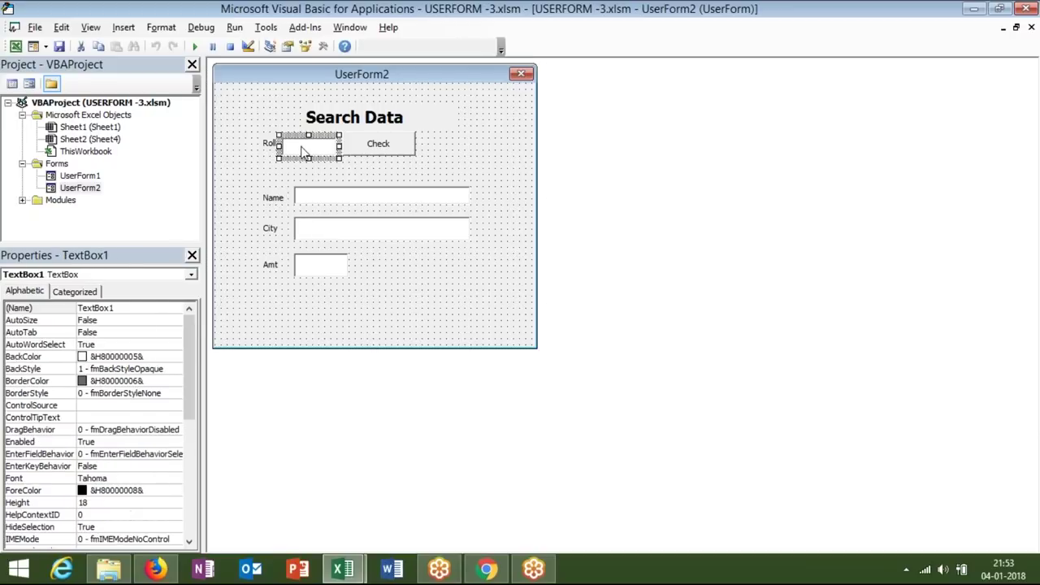
left_click_drag(271, 197, 234, 99)
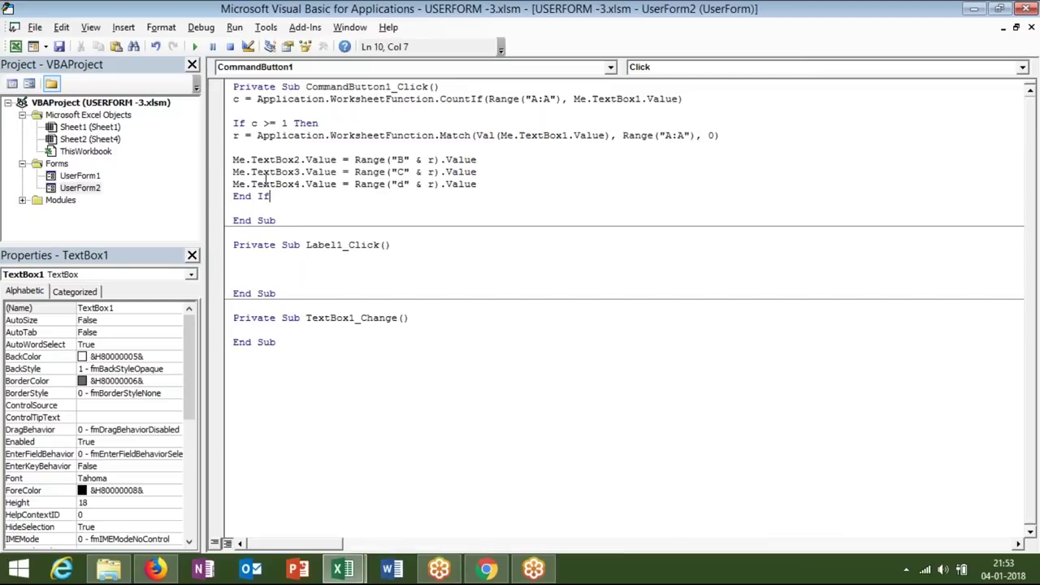
- Start the TextBox1_Change loop with For i = 2 To
left_click(249, 330)
key("Return")
key("Return")
key("Return")
key("Up")
key("Up")
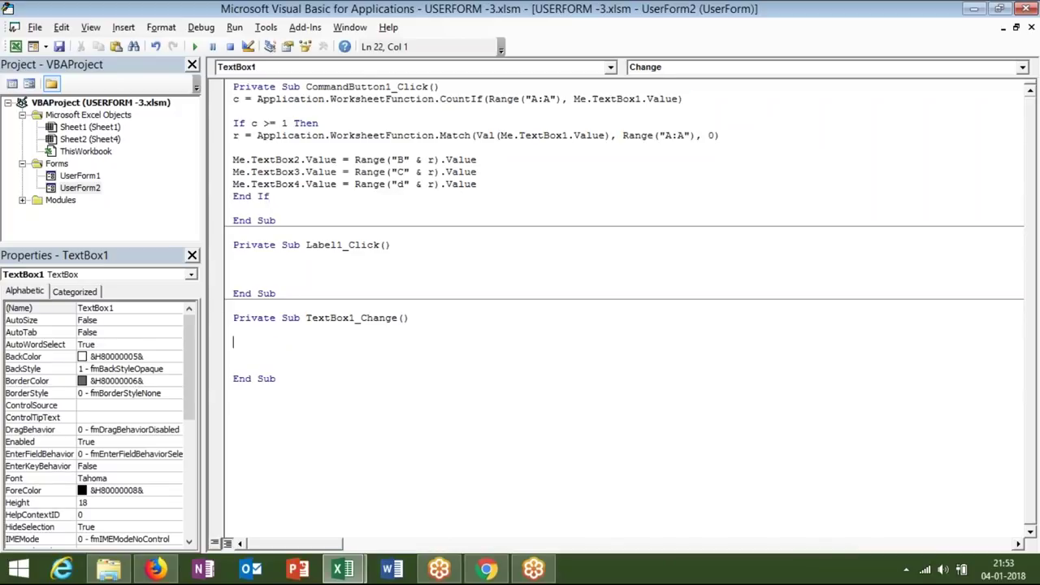
type("for")
type("i=")
key("alt+Tab")
key("alt+Tab")
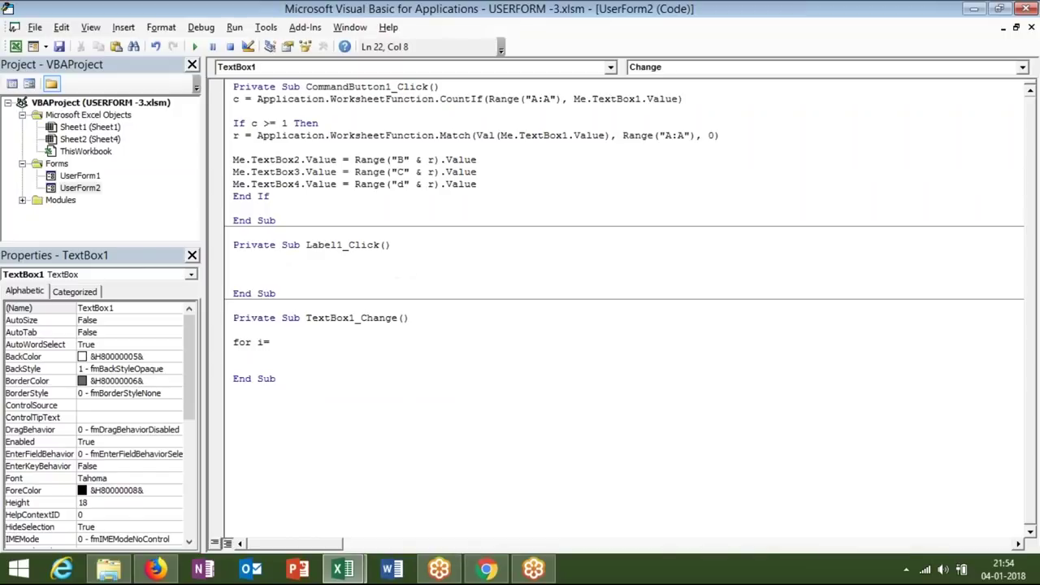
type("2 to")
- Complete the loop's upper bound as Range("A65000").End(xlUp).Row
type("range")
type("(\"A")
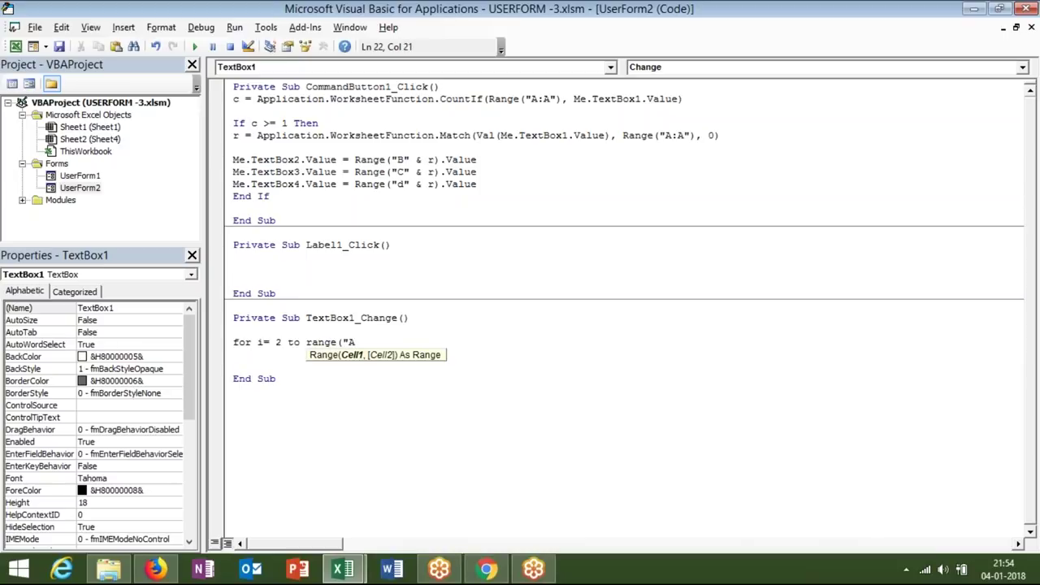
type("6500")
type("0\"")
type(").End(q")
key("BackSpace")
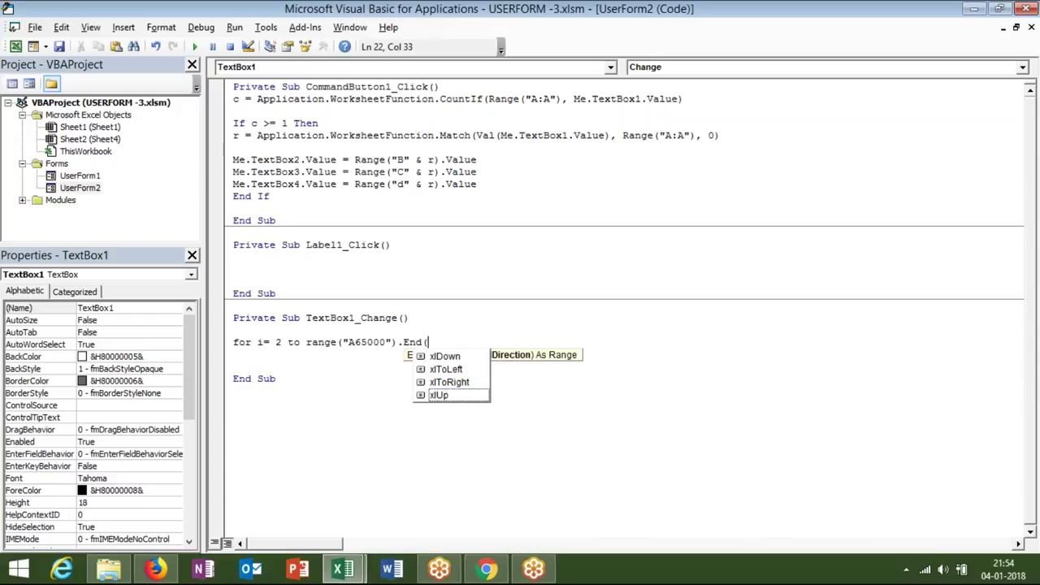
key("Down")
key("Tab")
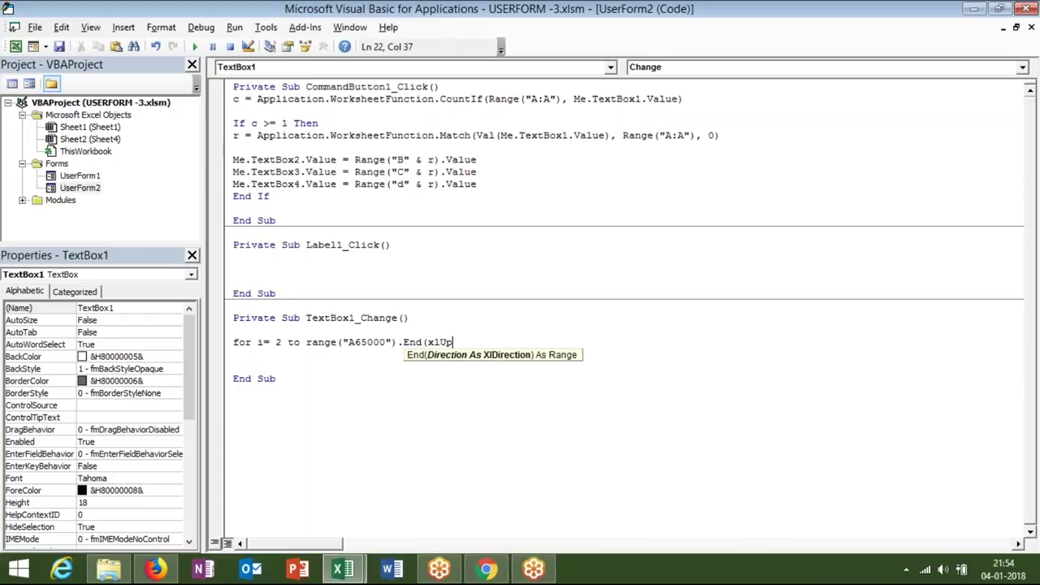
type(")")
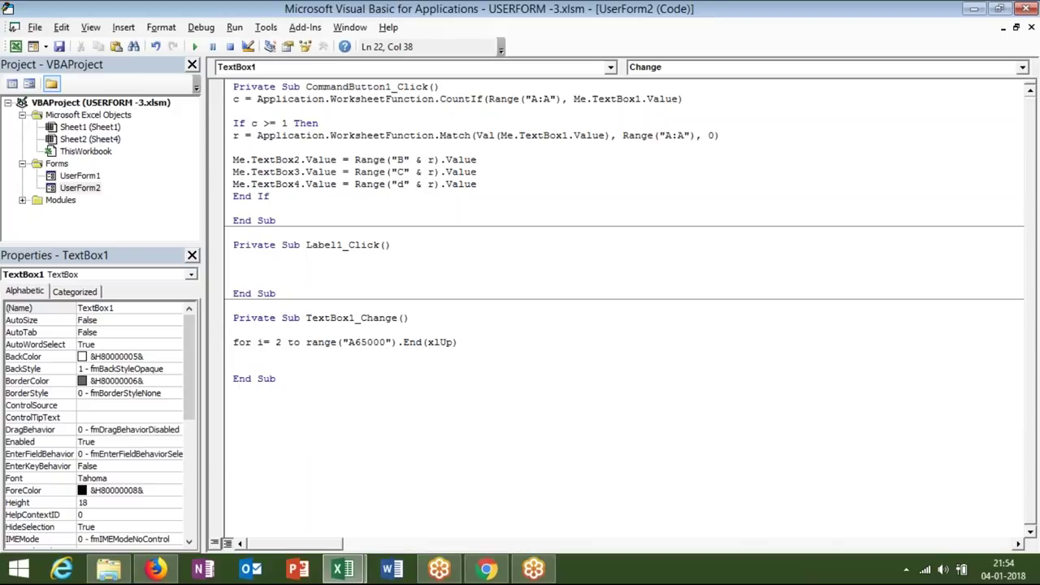
type(".row")
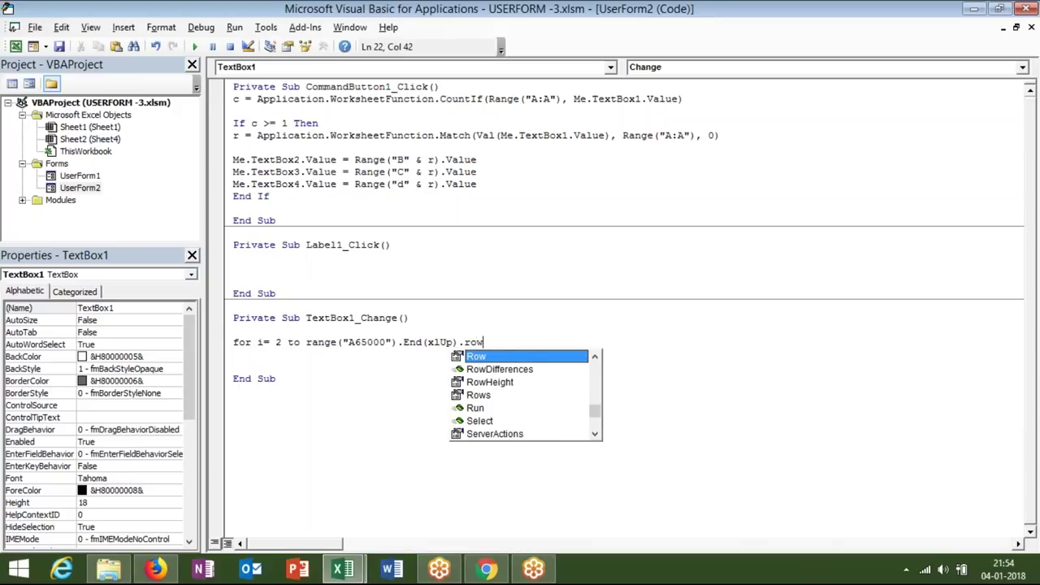
key("Tab")
key("Return")
key("Return")
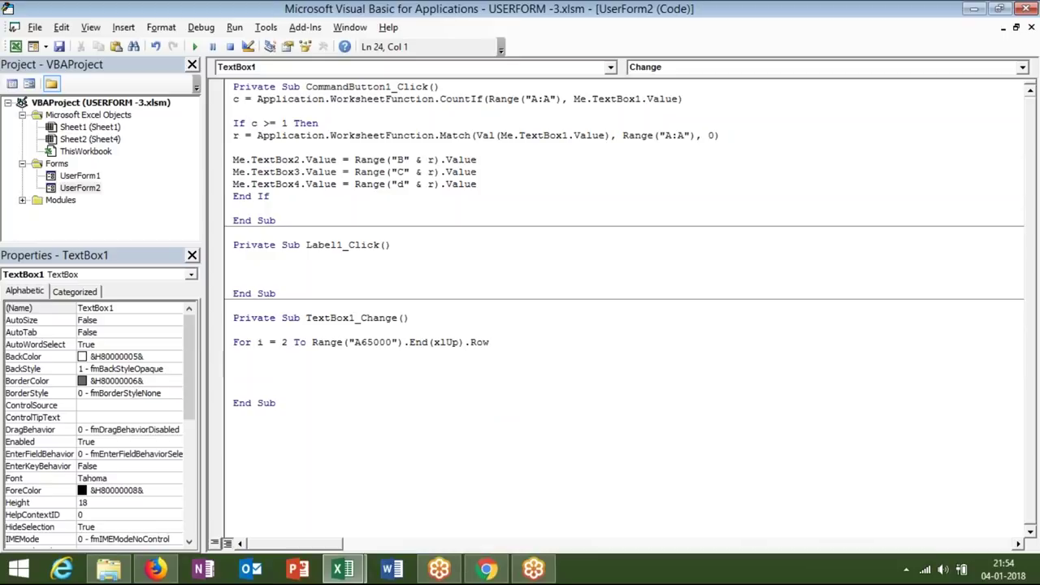
key("Return")
left_click(235, 354)
- Write If Range("A" & i).Value = Val(Me.TextBox1.Value) Then inside the loop
type("if ")
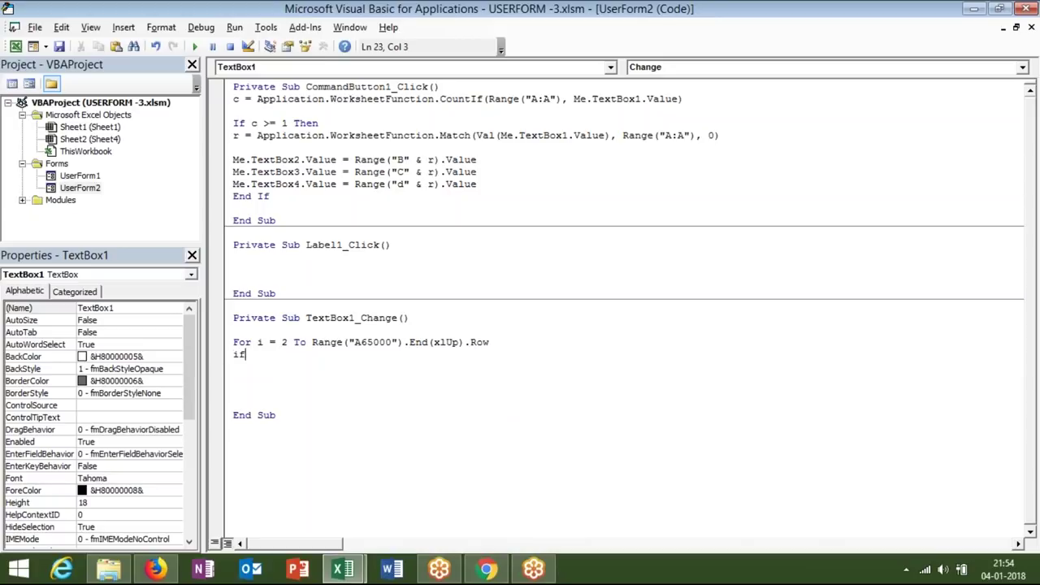
type("range")
type("(\"A")
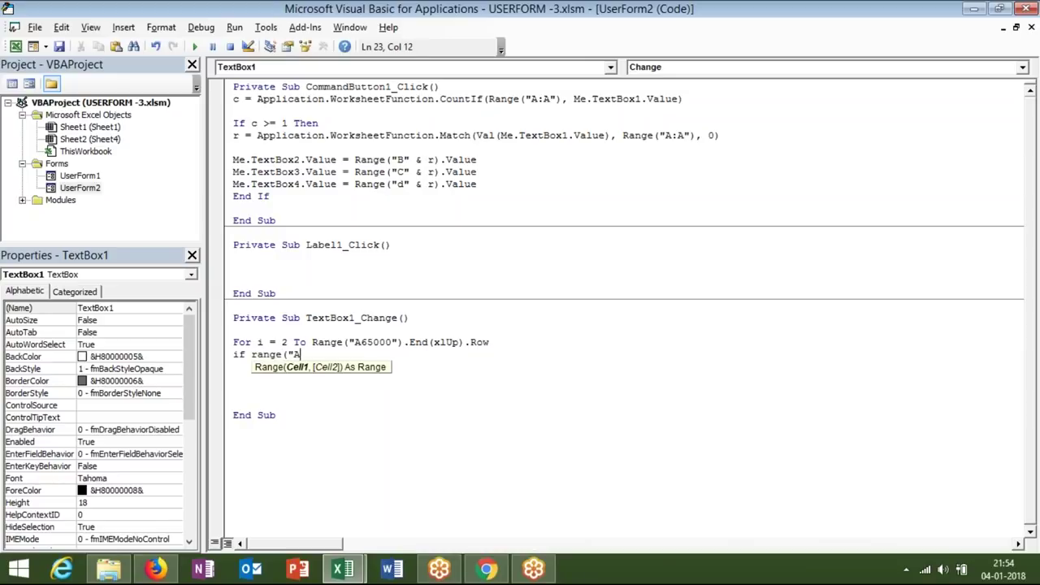
type("\" & i).va")
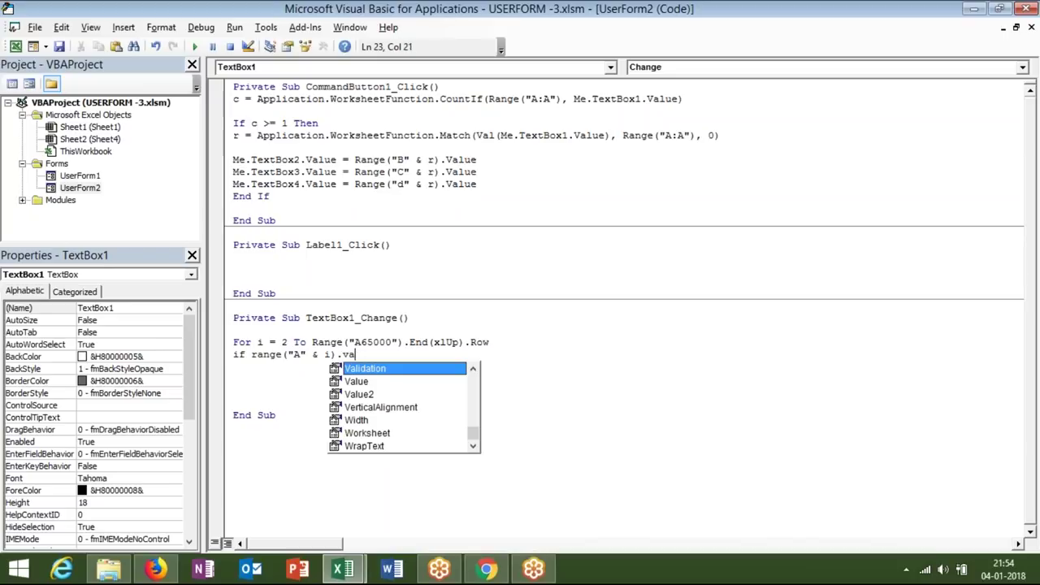
key("Down")
key("Tab")
type("=vla")
key("BackSpace")
key("BackSpace")
type("a")
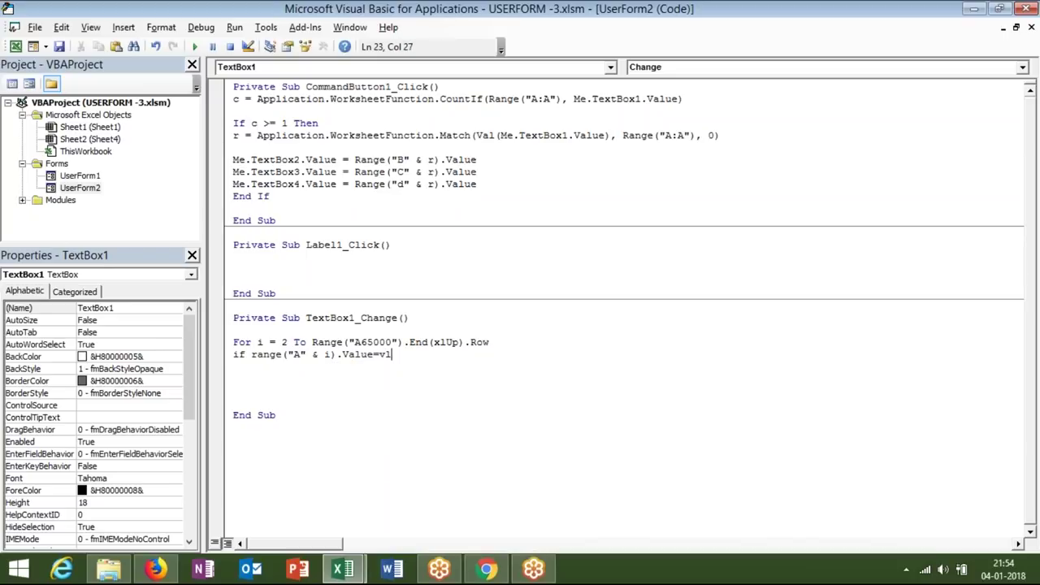
type("l(")
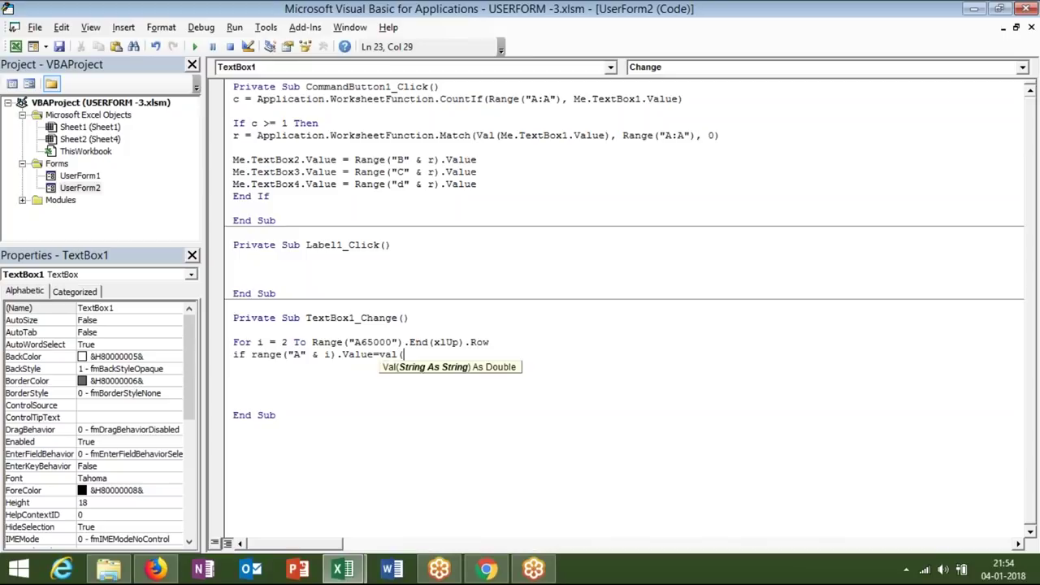
type("me.te")
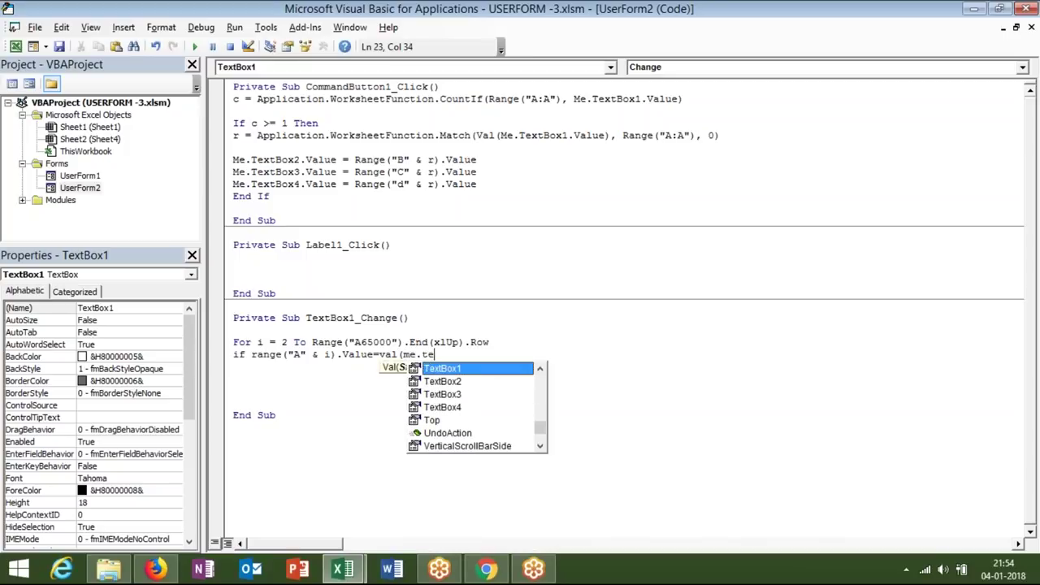
key("Tab")
type(".v")
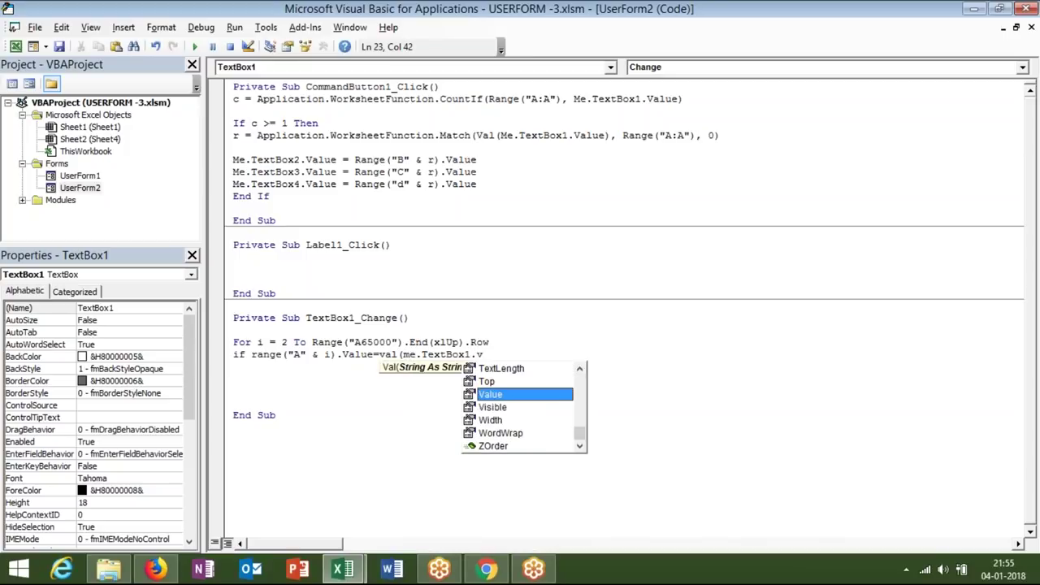
key("Tab")
type(") then")
- Copy the TextBox2–TextBox4 assignment lines from CommandButton1_Click
key("Return")
key("Return")
key("Return")
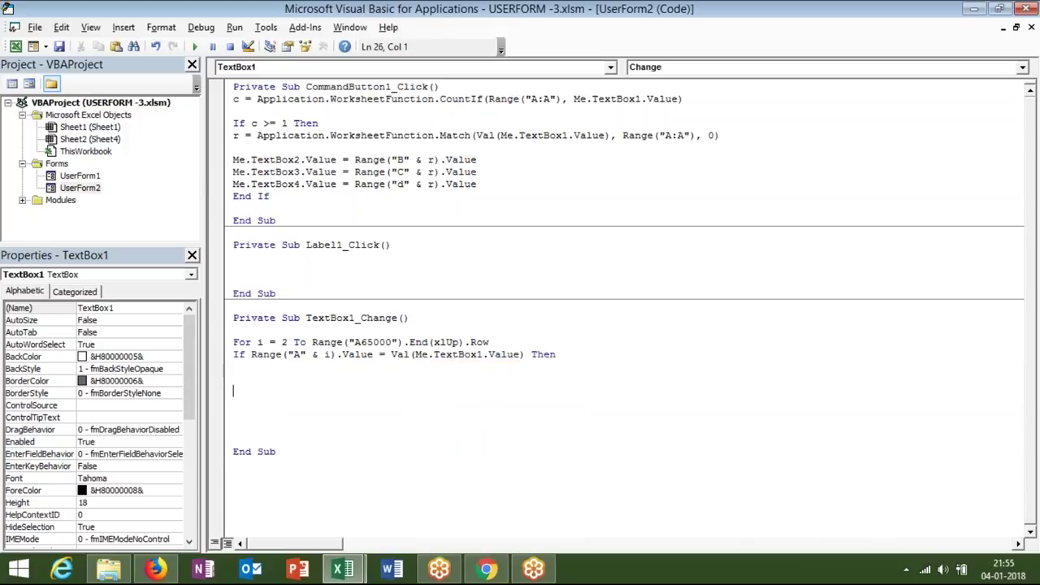
left_click_drag(479, 184, 233, 161)
key("ctrl+c")
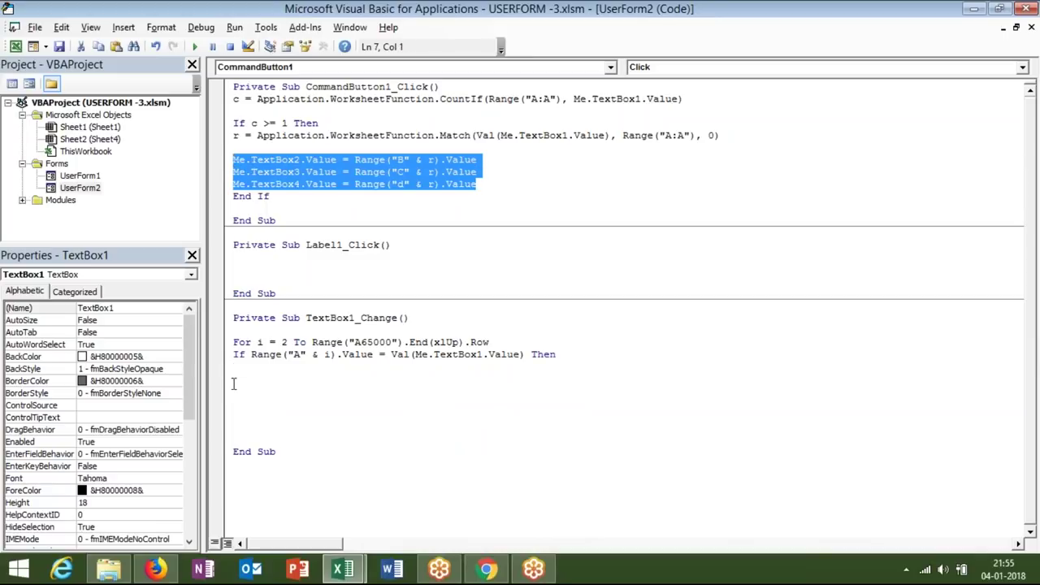
- Paste the three assignment lines inside the If and change their row variable r to i
left_click(234, 366)
key("ctrl+v")
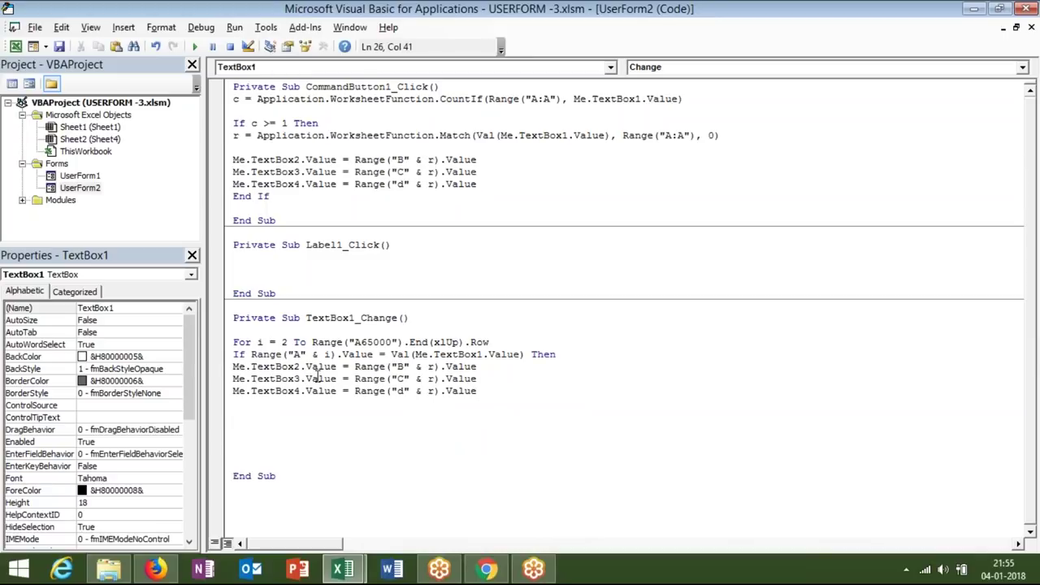
double_click(430, 366)
type("i")
double_click(432, 378)
type("i")
left_click(429, 391)
type("i")
key("Delete")
- Add Exit Sub, End If and Next i to close the match and the loop
left_click(318, 418)
type("exit sub")
key("Return")
type("end if")
key("Return")
key("Return")
type("next")
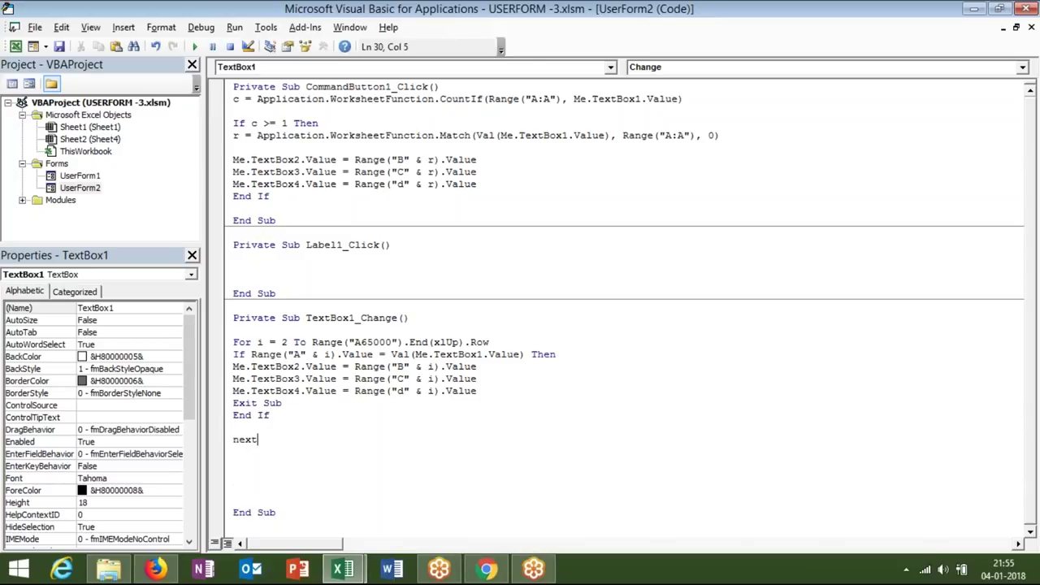
type("i")
key("Return")
key("BackSpace")
key("BackSpace")
key("BackSpace")
key("BackSpace")
type("xt i")
key("Return")
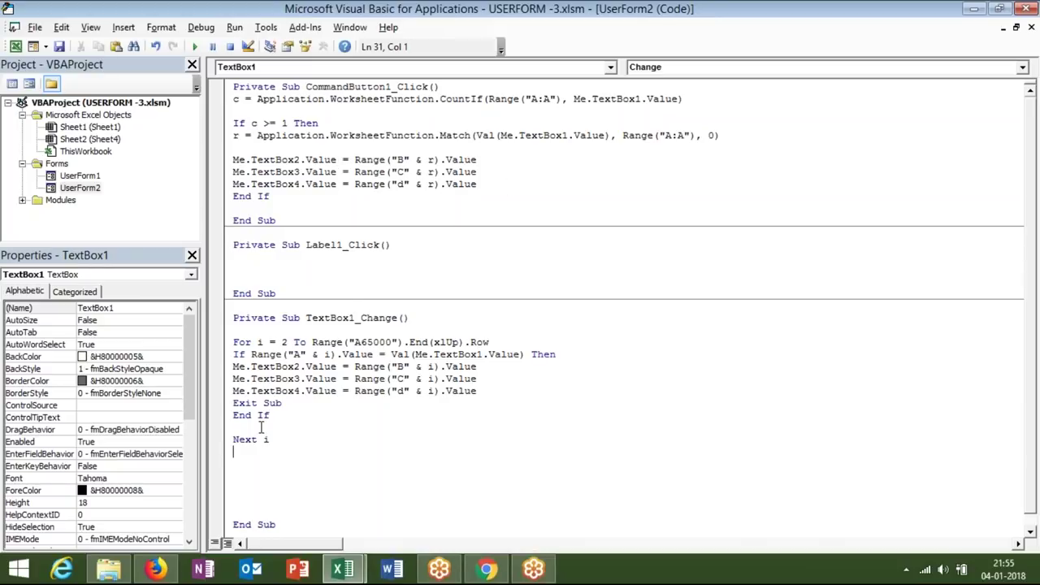
- Paste the assignment lines after Next i and set TextBox2–TextBox4 to k
key("ctrl+v")
left_click_drag(354, 451, 494, 445)
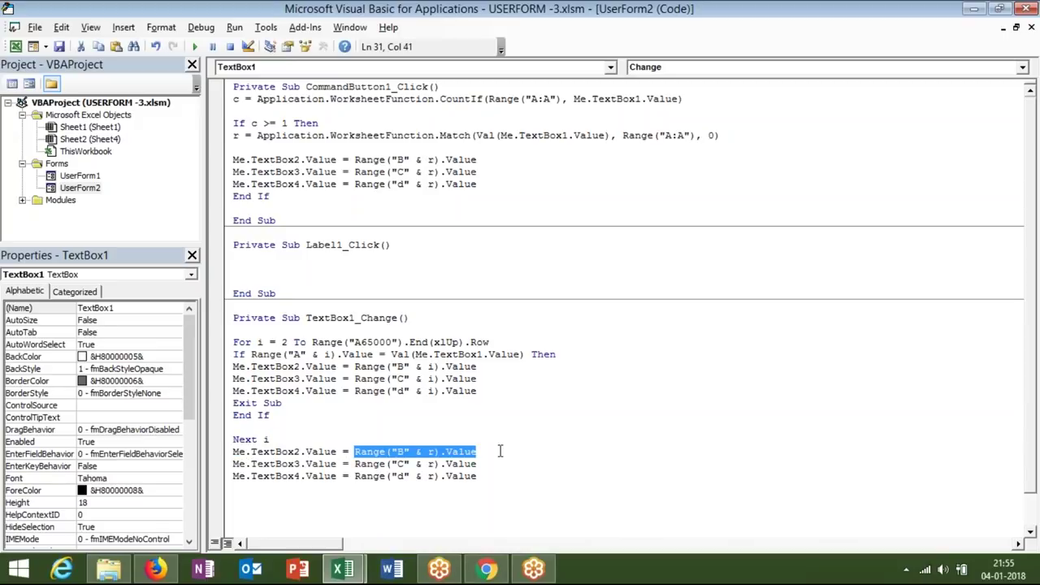
type("x")
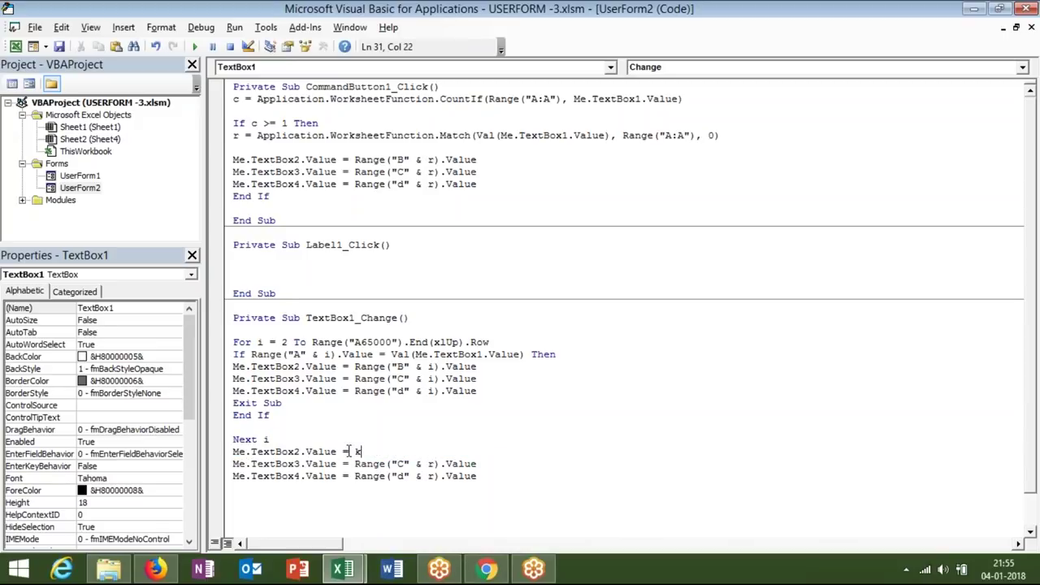
left_click_drag(355, 463, 493, 467)
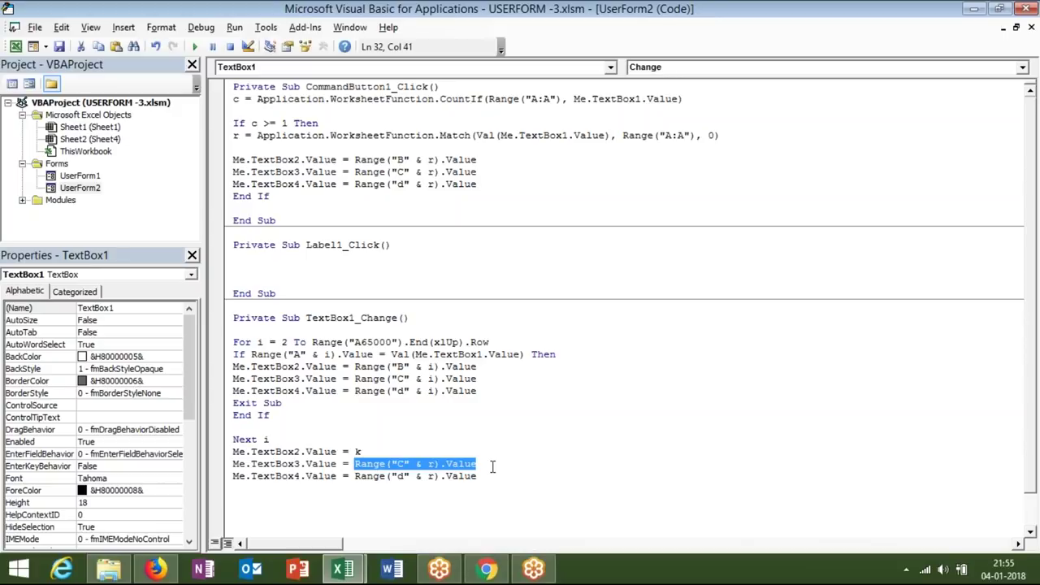
type("k")
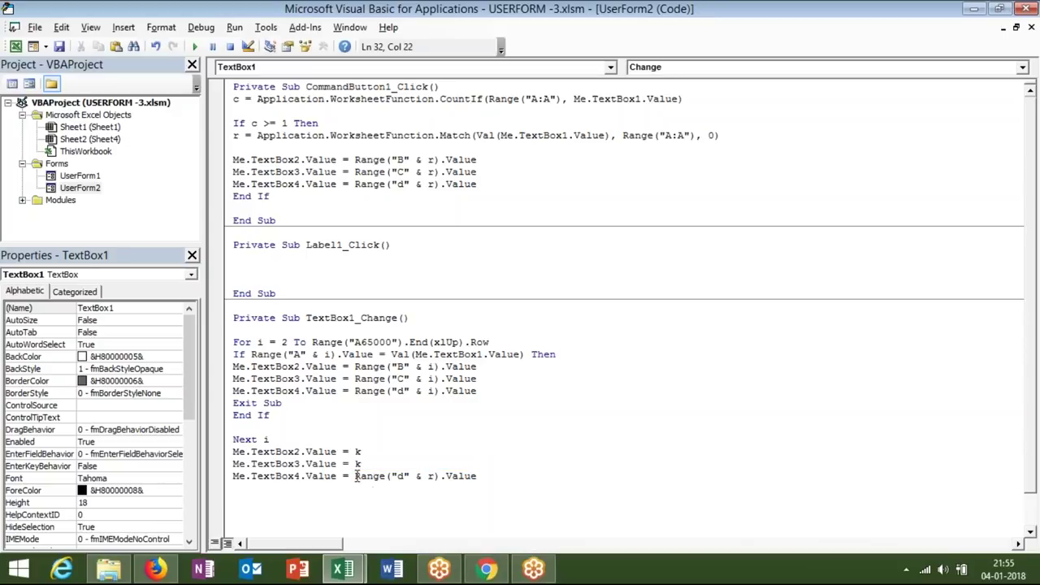
left_click_drag(354, 476, 484, 478)
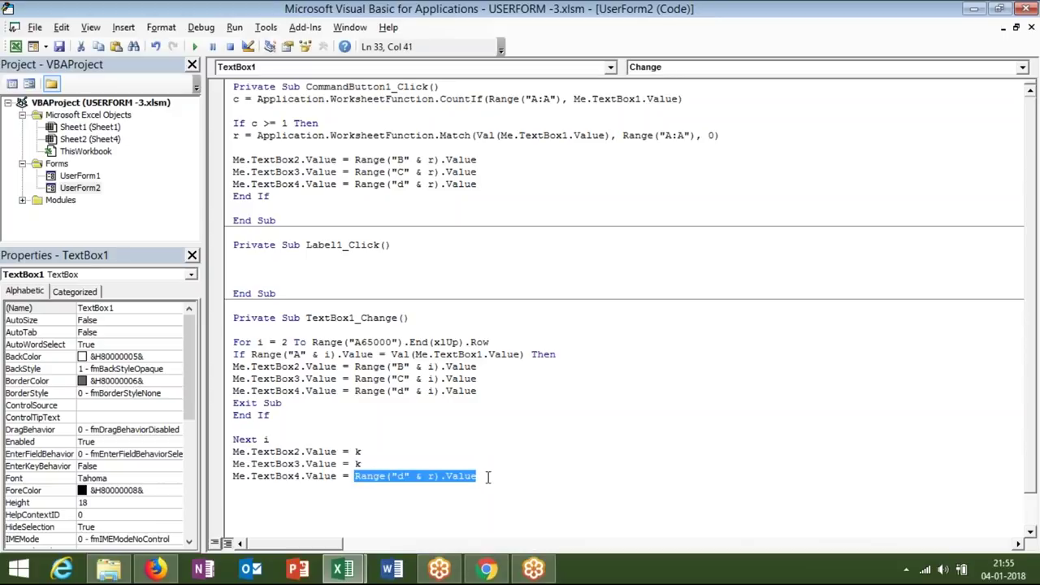
type("k")
left_click(469, 429)
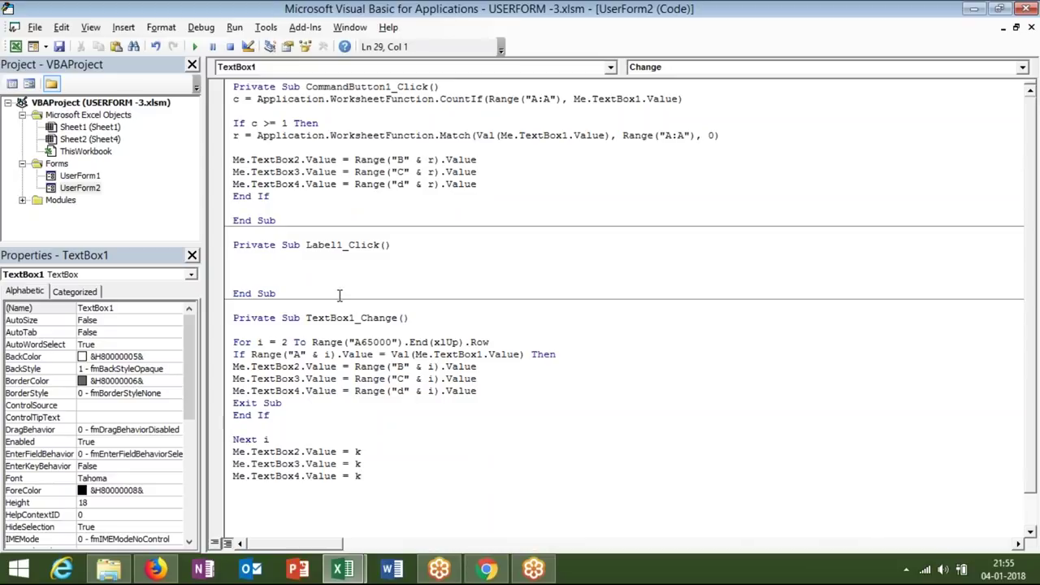
- Run the Search Data form and try roll numbers 1, 8 and 9
left_click(193, 47)
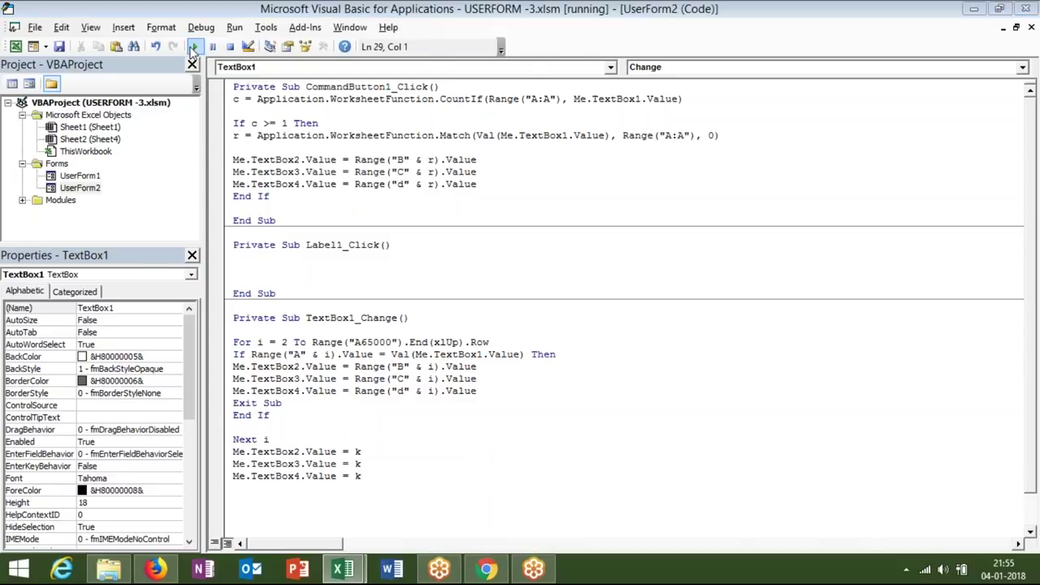
type("1")
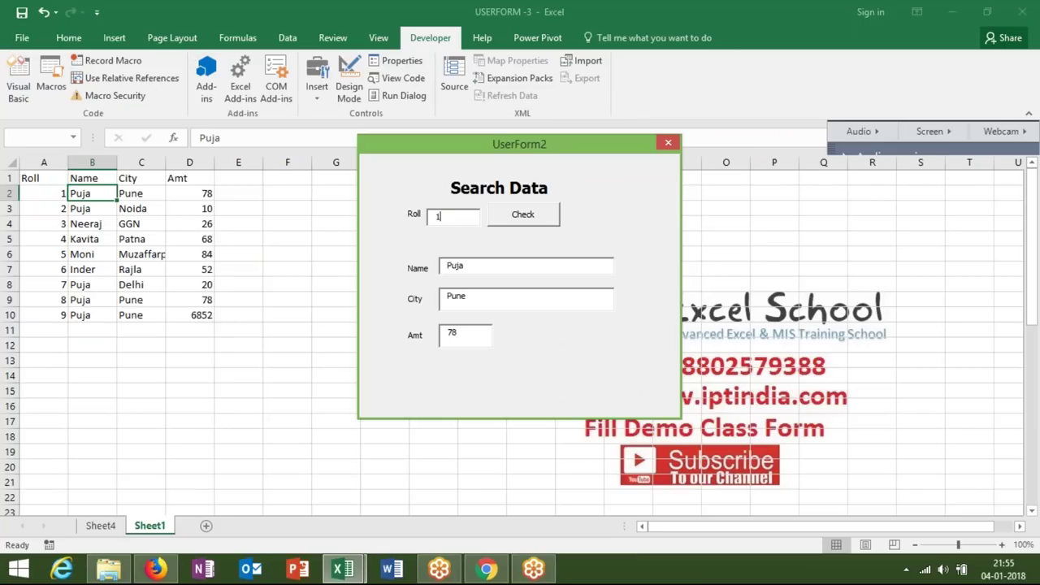
key("BackSpace")
type("8")
key("BackSpace")
type("9")
key("BackSpace")
- Try roll numbers 7, 4 and 10, then close the form
type("7")
key("BackSpace")
type("4")
key("BackSpace")
type("10")
key("BackSpace")
key("BackSpace")
left_click(668, 143)
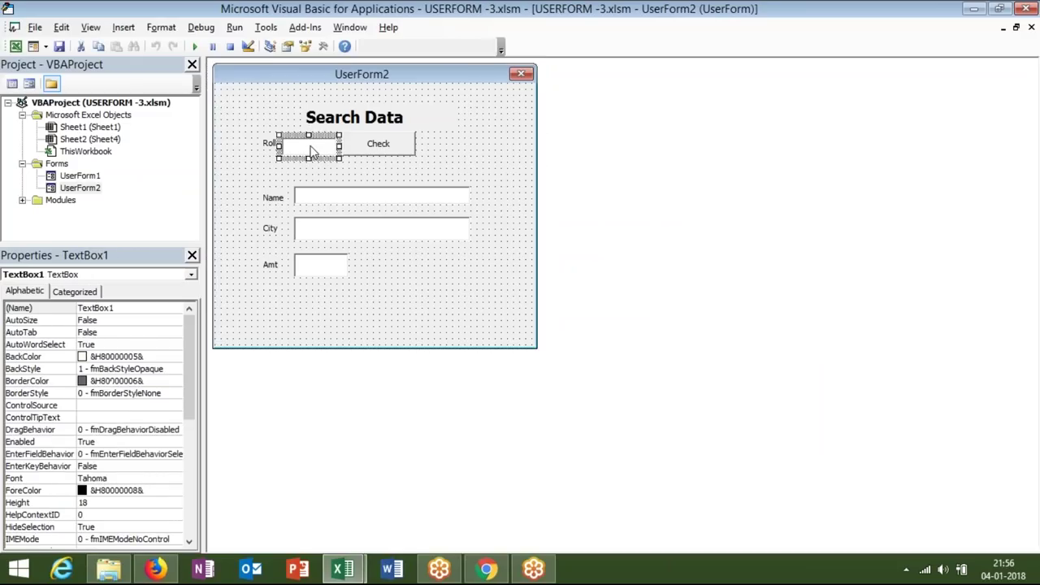
- Begin TextBox1_Change with k = "Data Not Found" and run the Search Data form
double_click(315, 146)
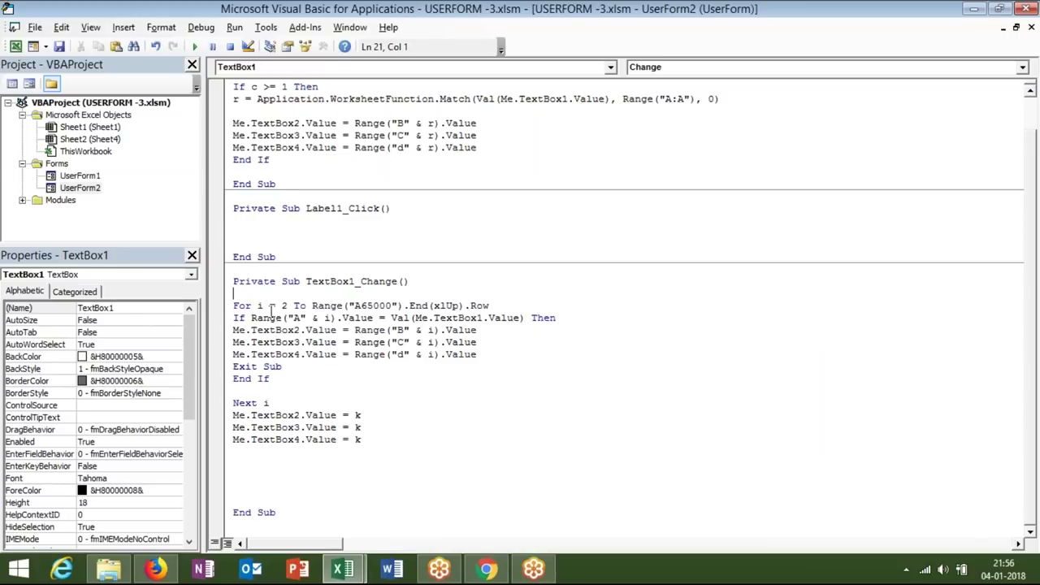
type("k=\"Data Not Found\"")
left_click(281, 366)
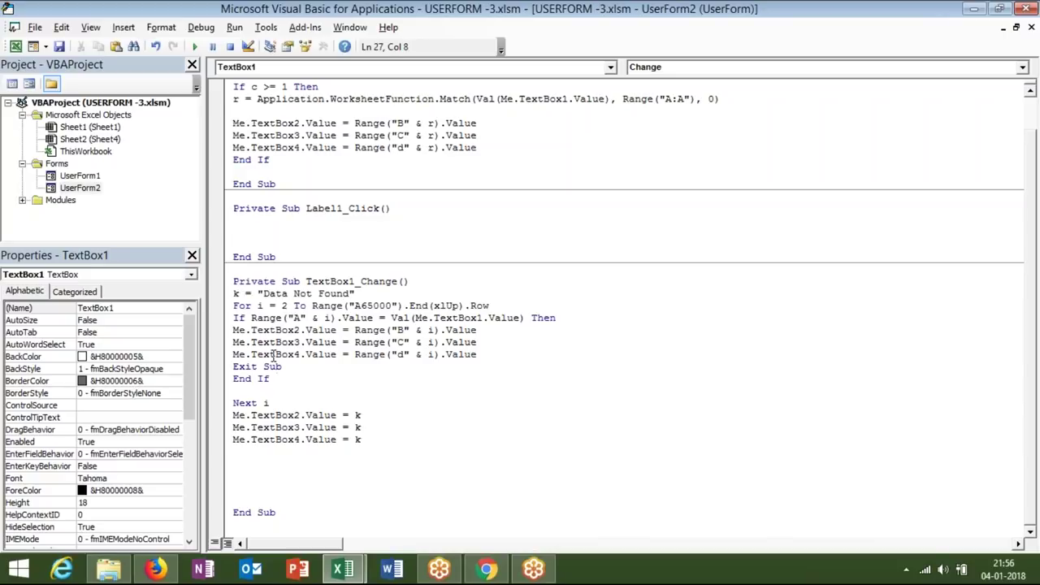
left_click(196, 48)
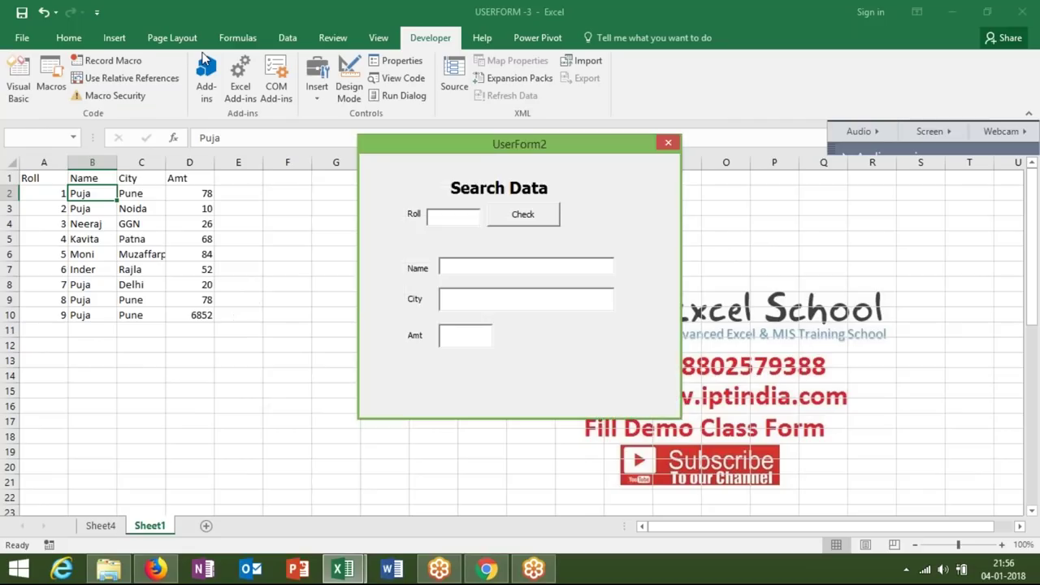
- Enter roll 11 to see Data Not Found in Name, City and Amt, then clear the roll
type("1")
type("1")
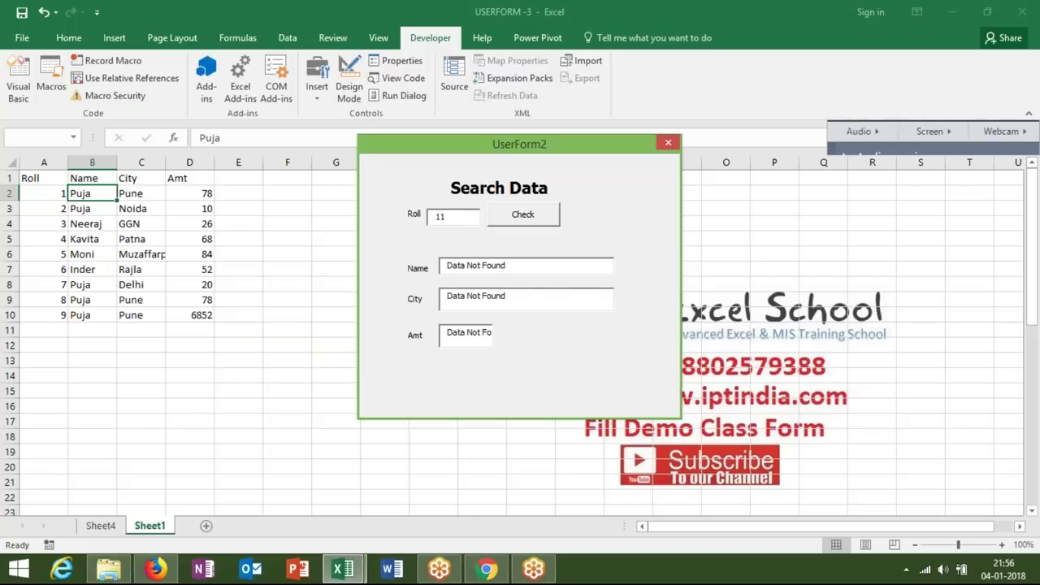
key("BackSpace")
key("BackSpace")
left_click(455, 268)
key("BackSpace")
- Close the running form and set the Name text box's Enabled property to False
left_click(667, 145)
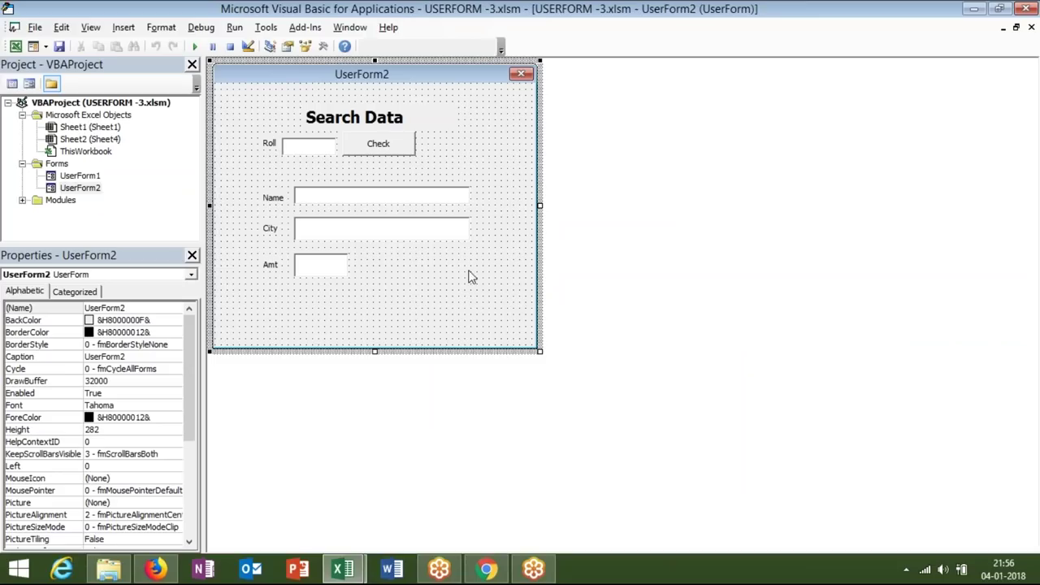
left_click(401, 196)
left_click_drag(190, 354, 195, 478)
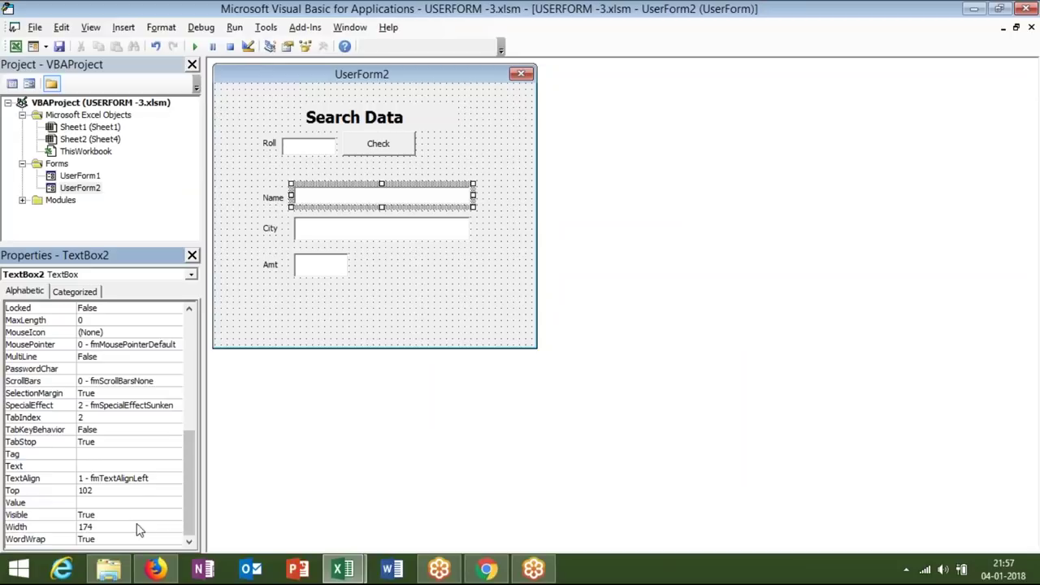
left_click_drag(187, 493, 175, 411)
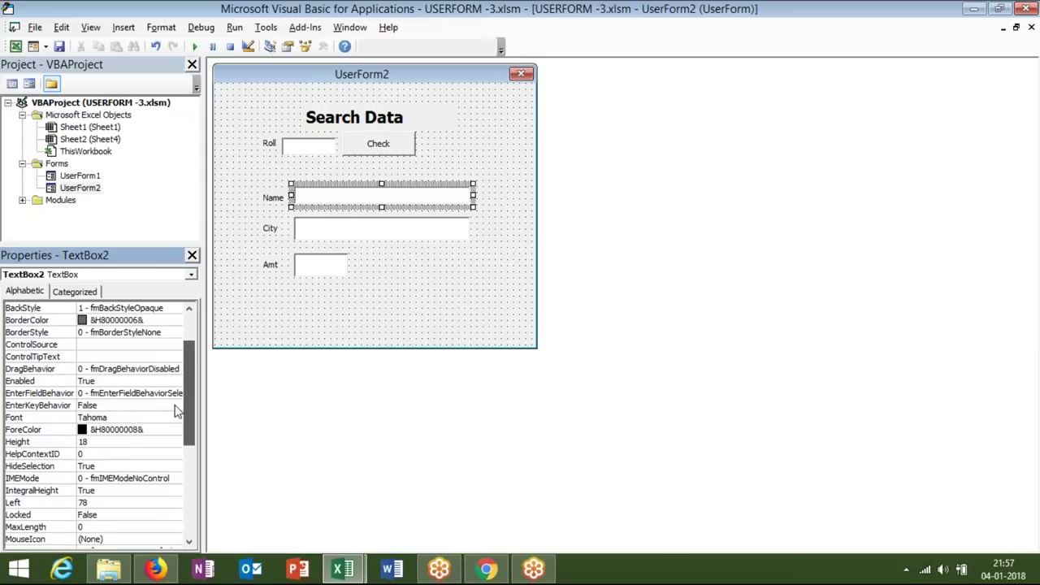
left_click(138, 381)
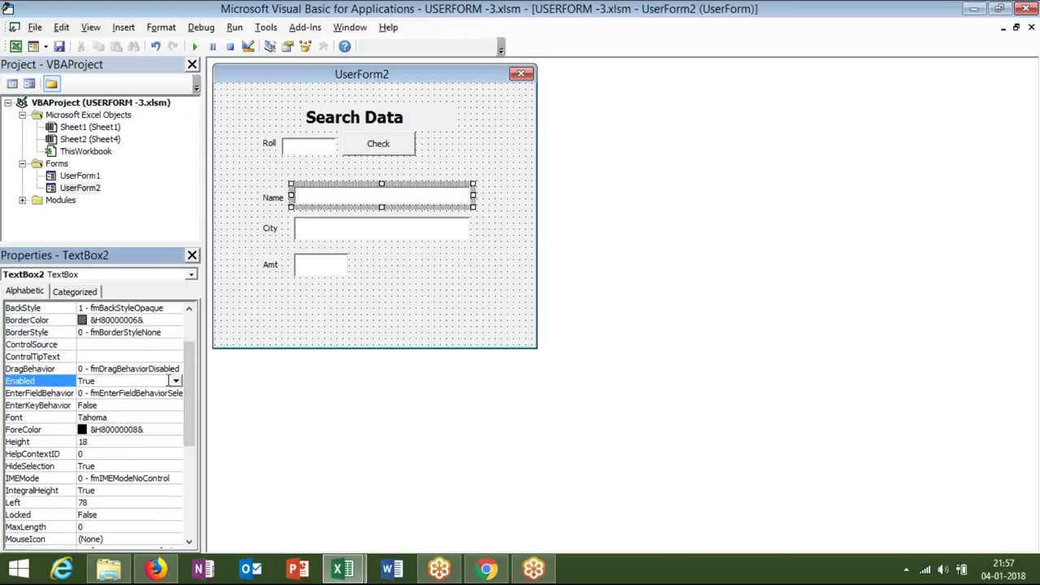
left_click(175, 381)
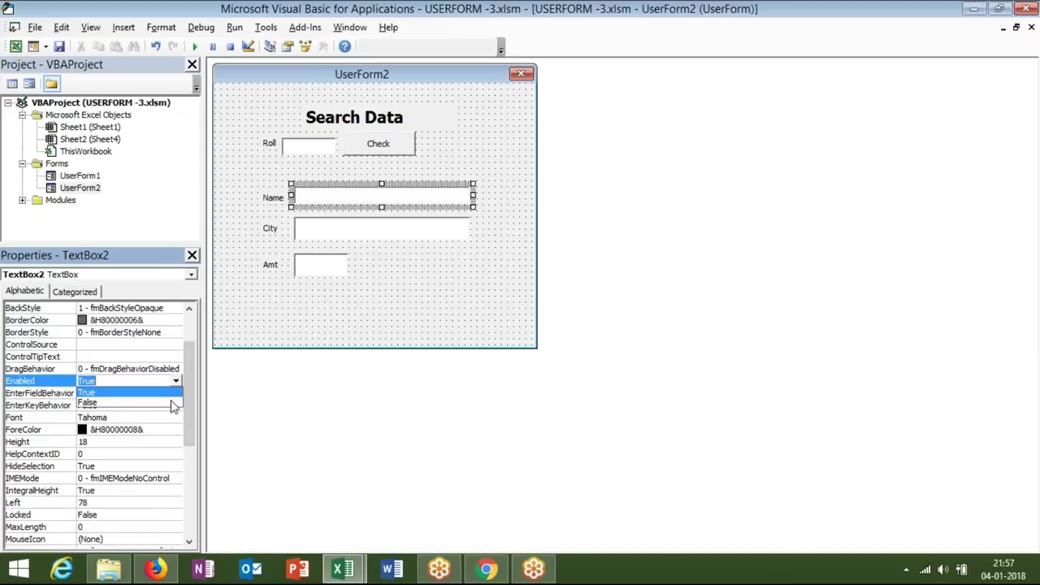
left_click(172, 403)
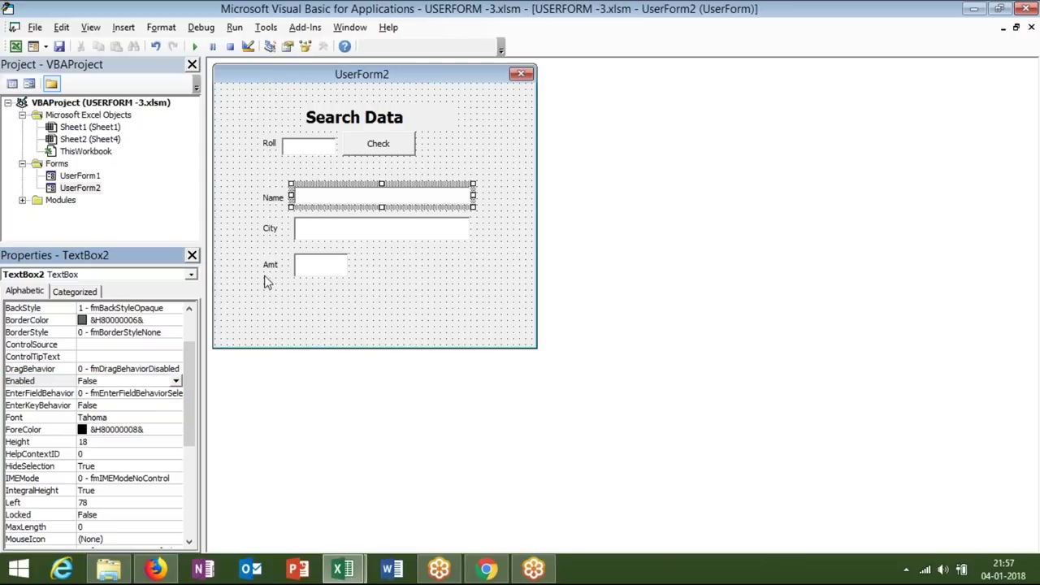
- Set Enabled to False for the City and Amt text boxes as well
left_click(304, 227)
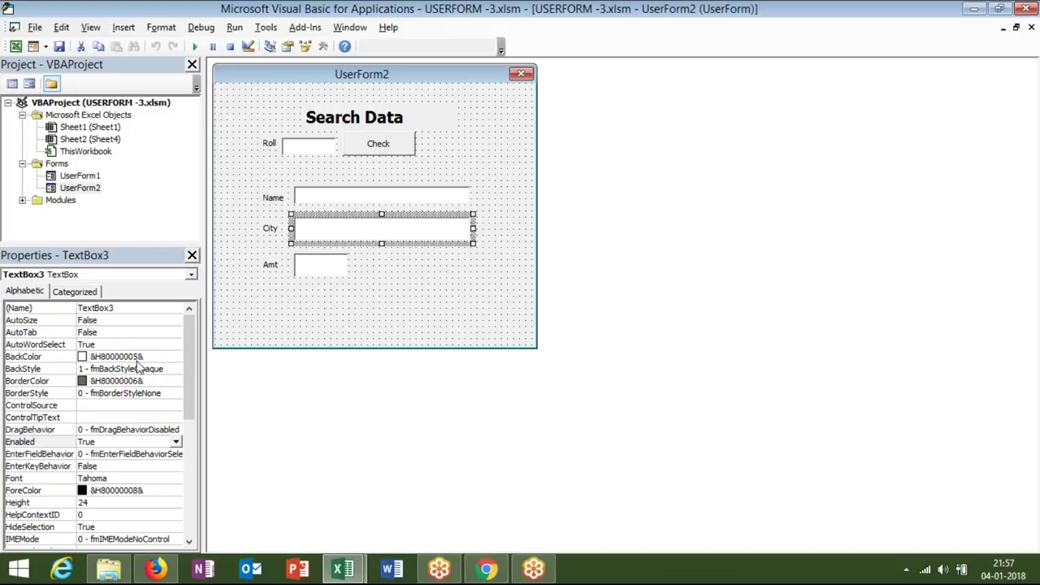
left_click(175, 442)
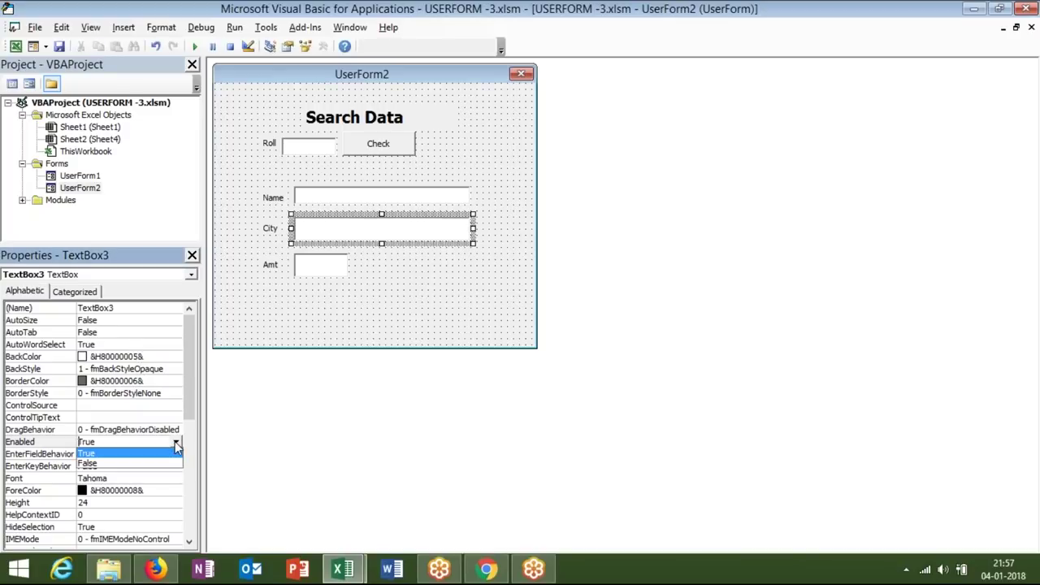
left_click(309, 271)
left_click(176, 442)
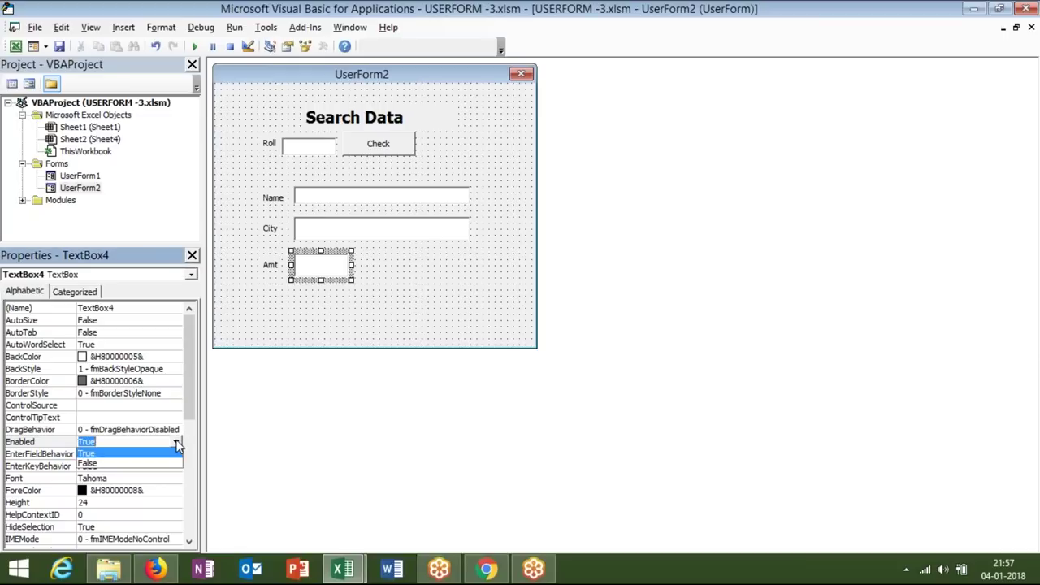
left_click(165, 468)
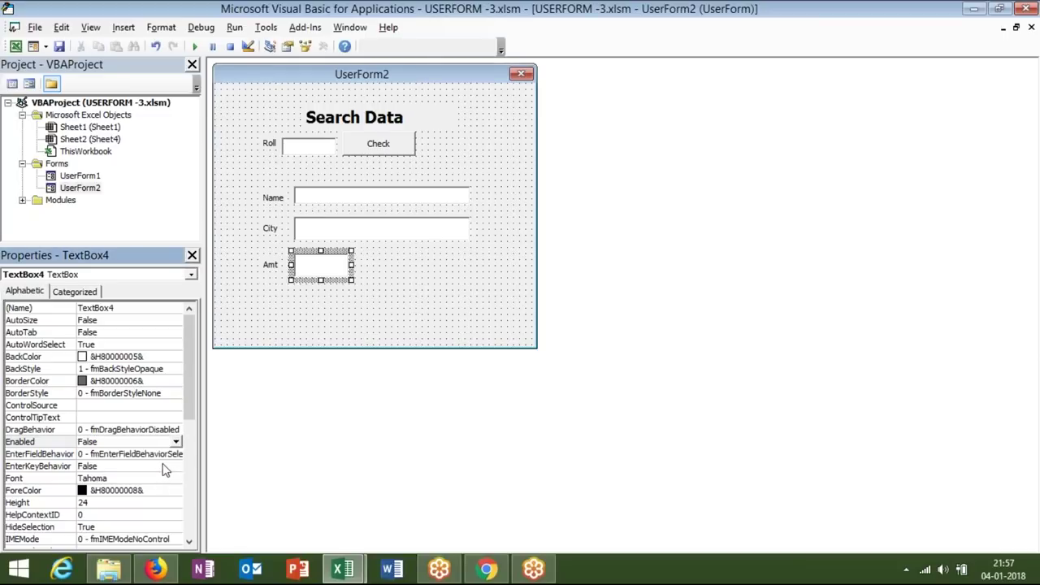
left_click(291, 317)
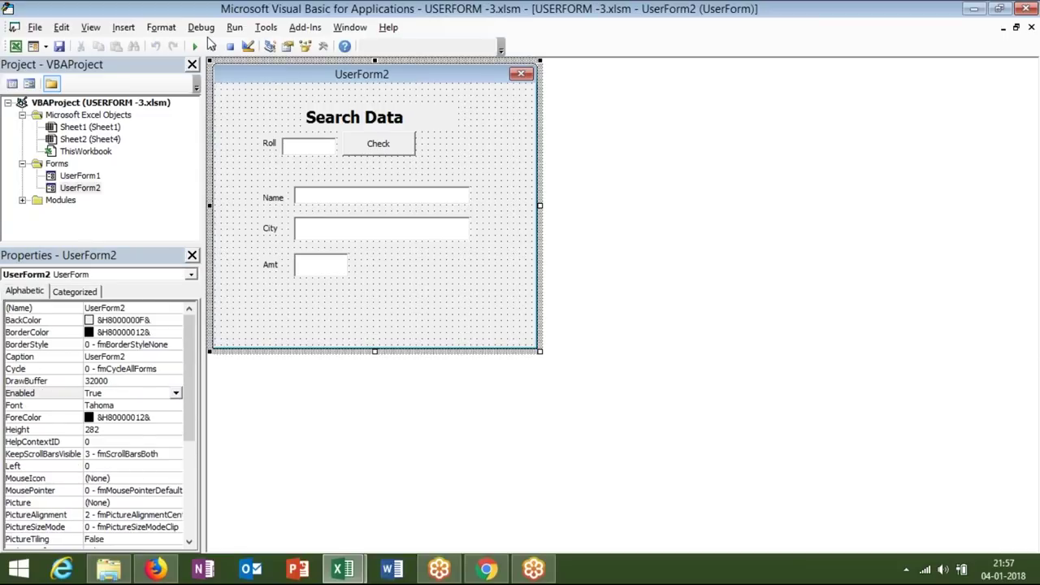
- Run the form and enter roll 1 to see Puja, Pune and 78 in greyed-out boxes
left_click(195, 46)
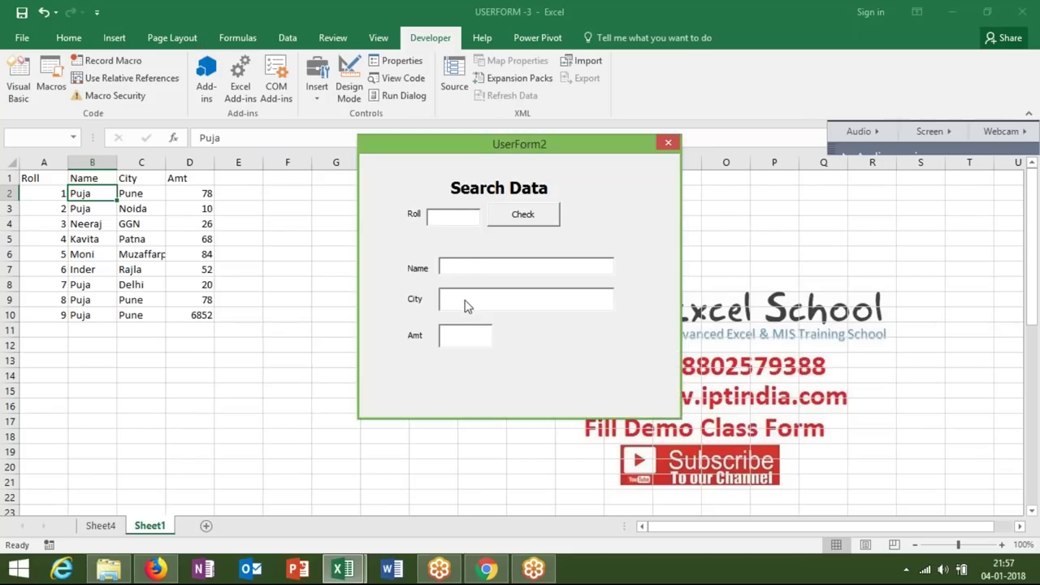
type("1")
key("BackSpace")
type("1")
- Set the Check button's Visible property to False, then test the form with roll 1
left_click(667, 145)
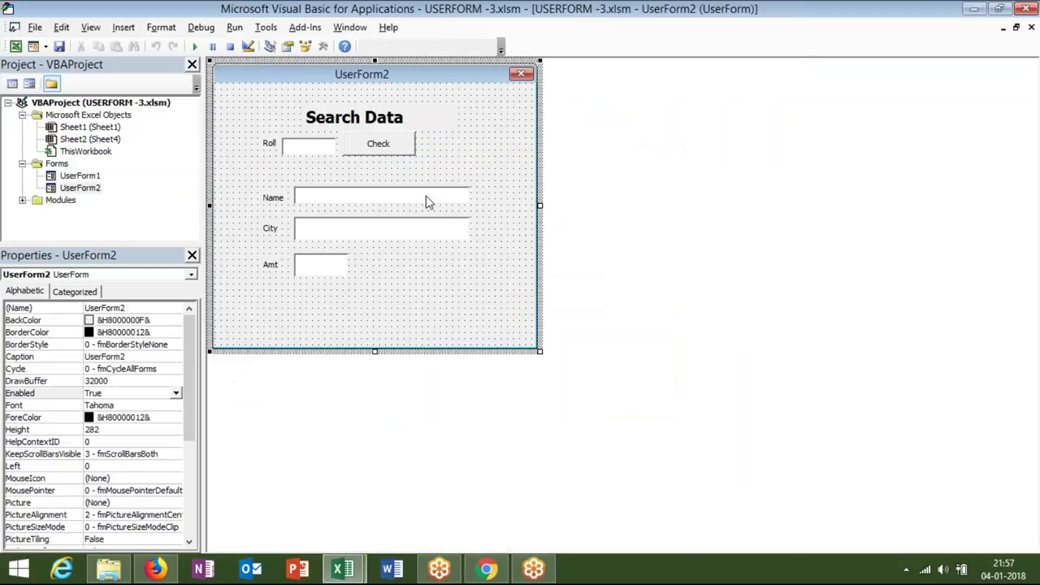
double_click(388, 152)
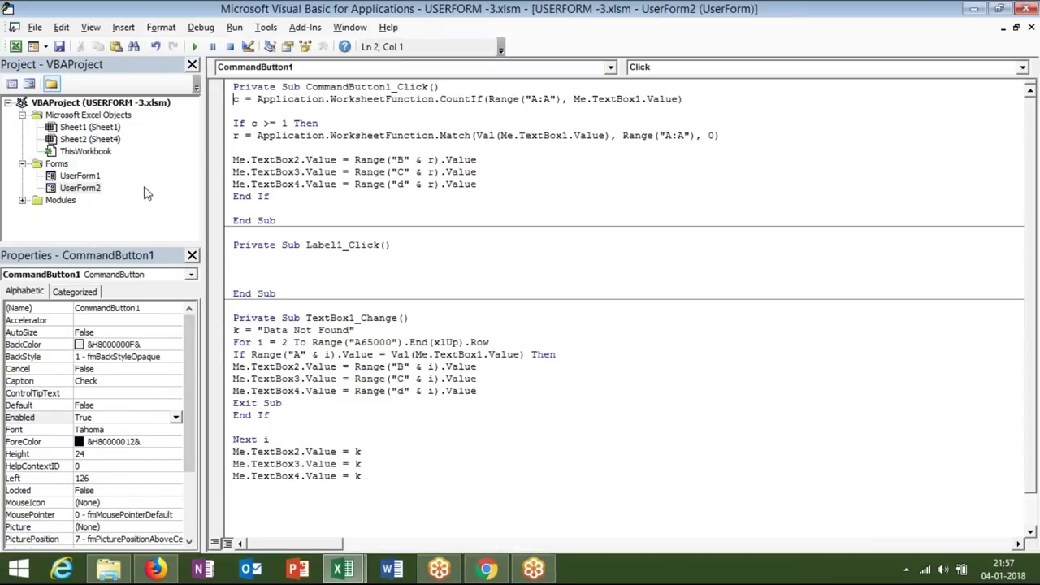
double_click(80, 187)
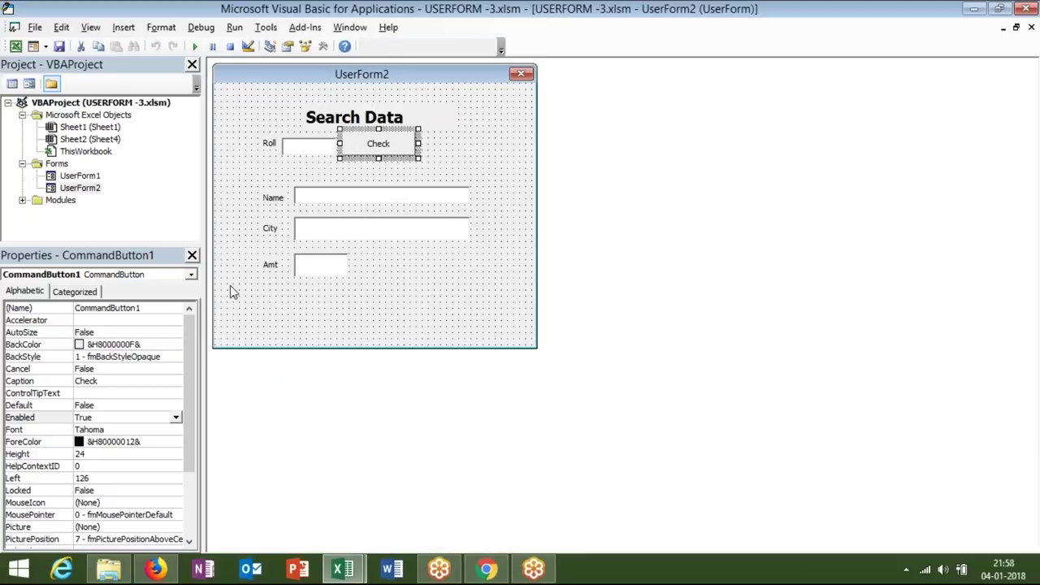
left_click_drag(189, 387, 187, 452)
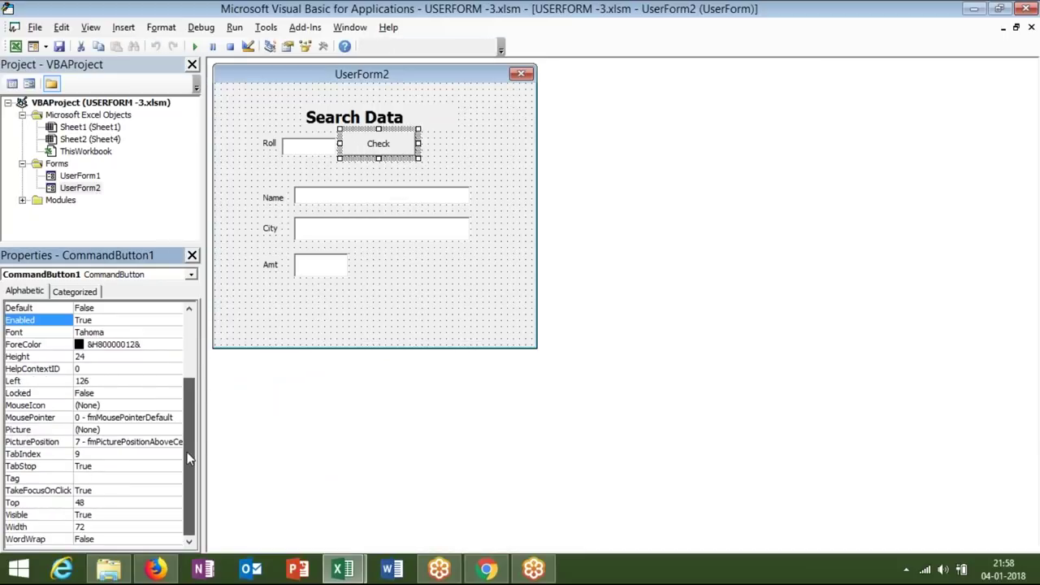
left_click(161, 515)
left_click(176, 515)
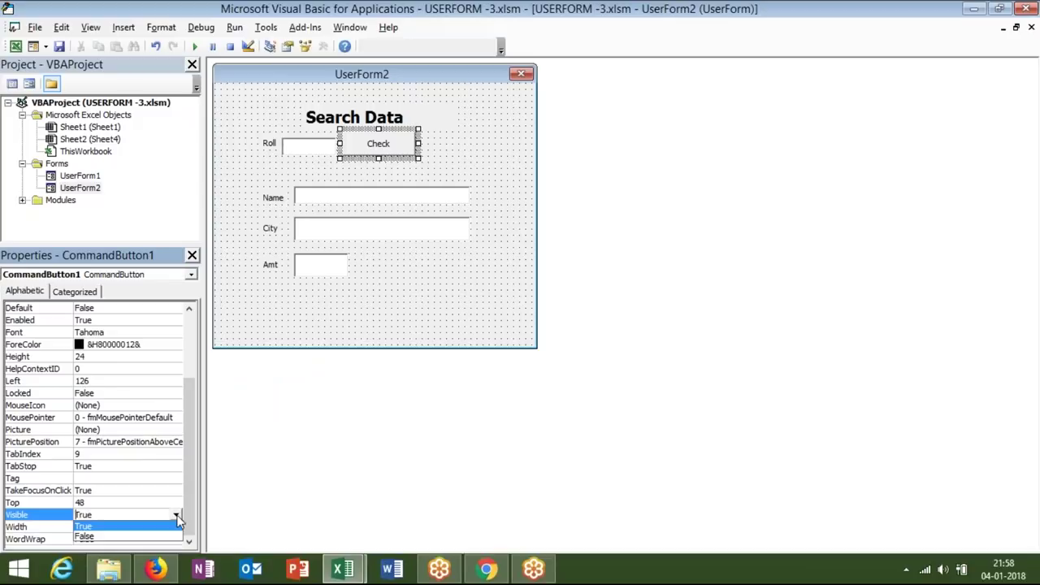
left_click(175, 537)
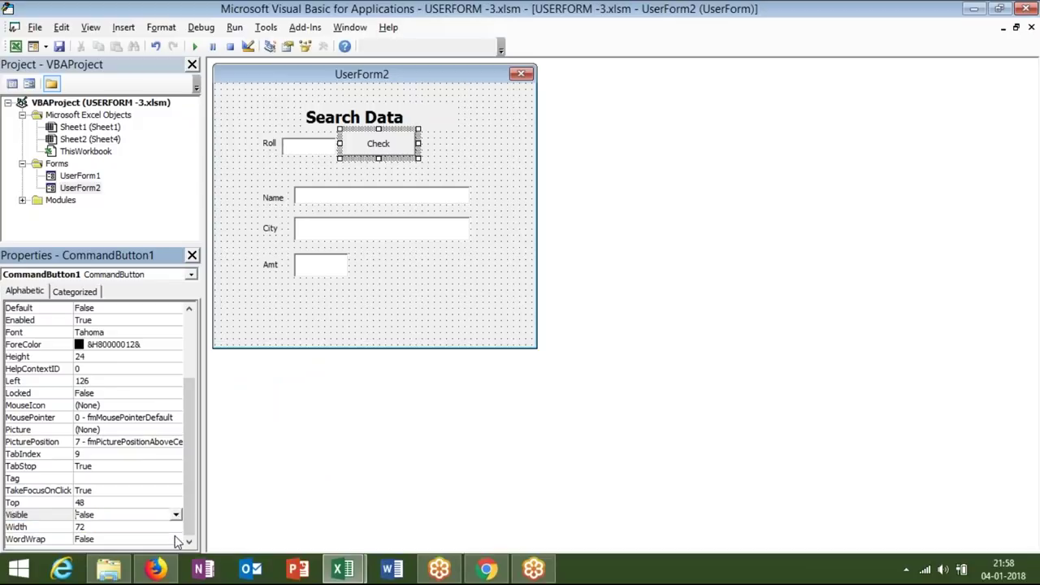
left_click(275, 334)
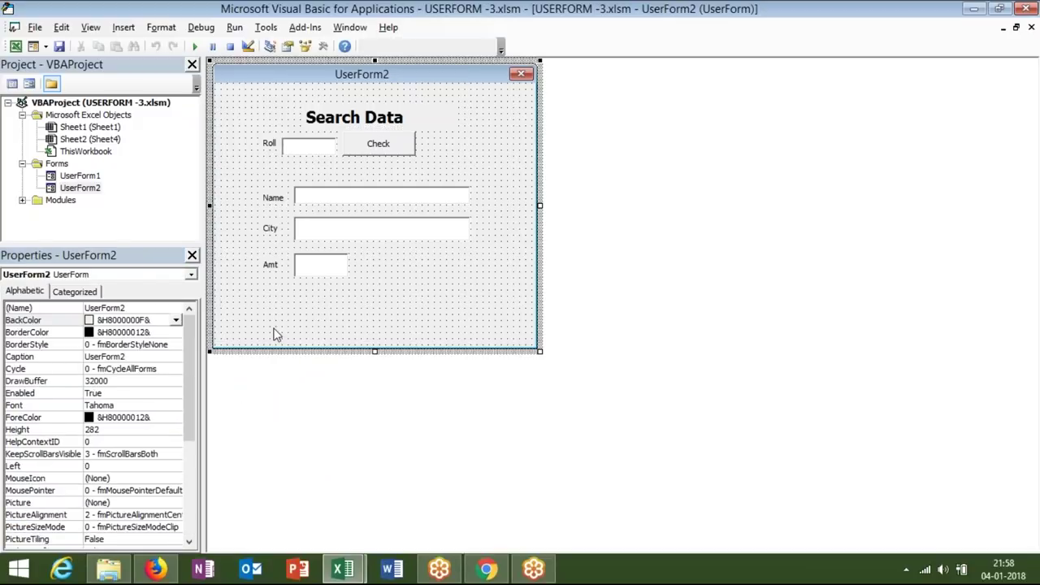
left_click(194, 46)
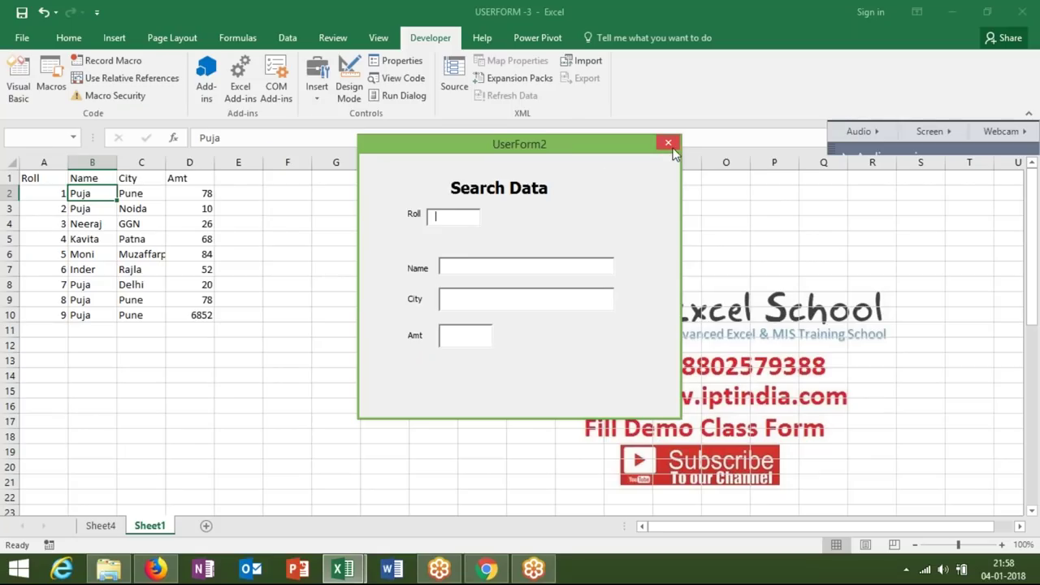
type("1")
- Add If Me.TextBox1.Value <> "" Then at the top of TextBox1_Change
left_click(669, 143)
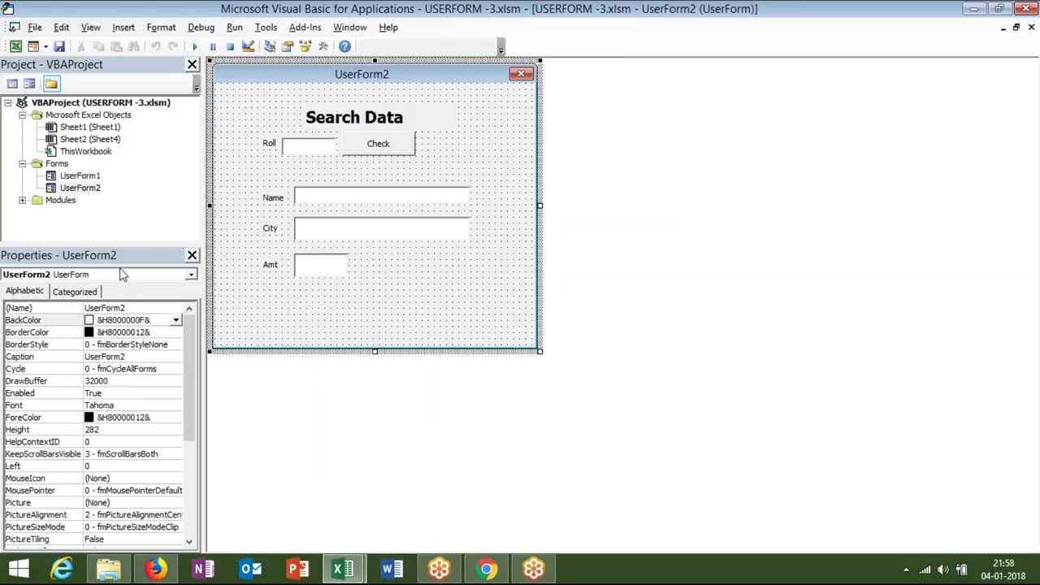
double_click(321, 145)
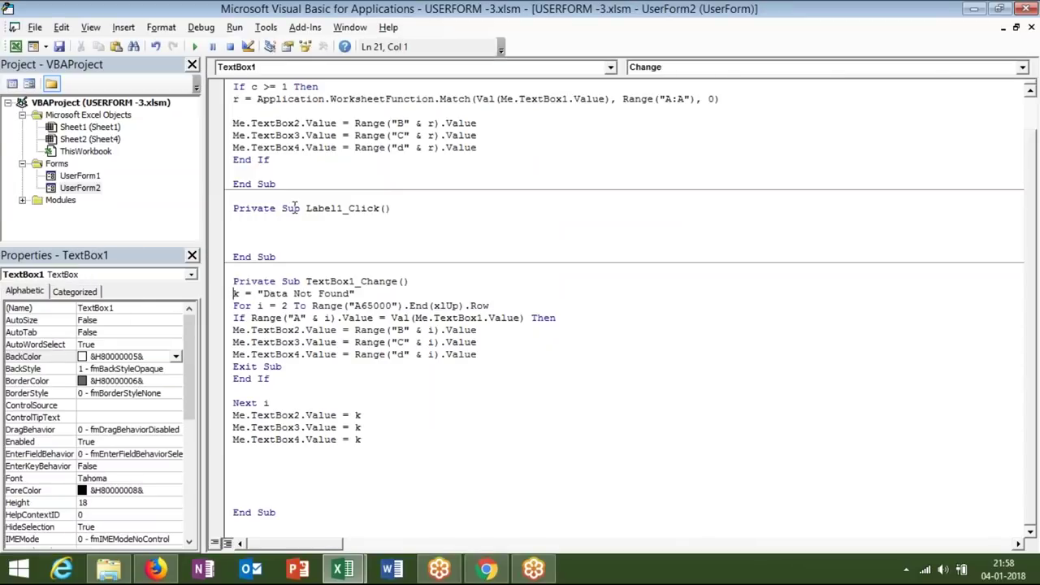
key("Return")
key("Return")
key("Return")
key("Up")
type("if me.te")
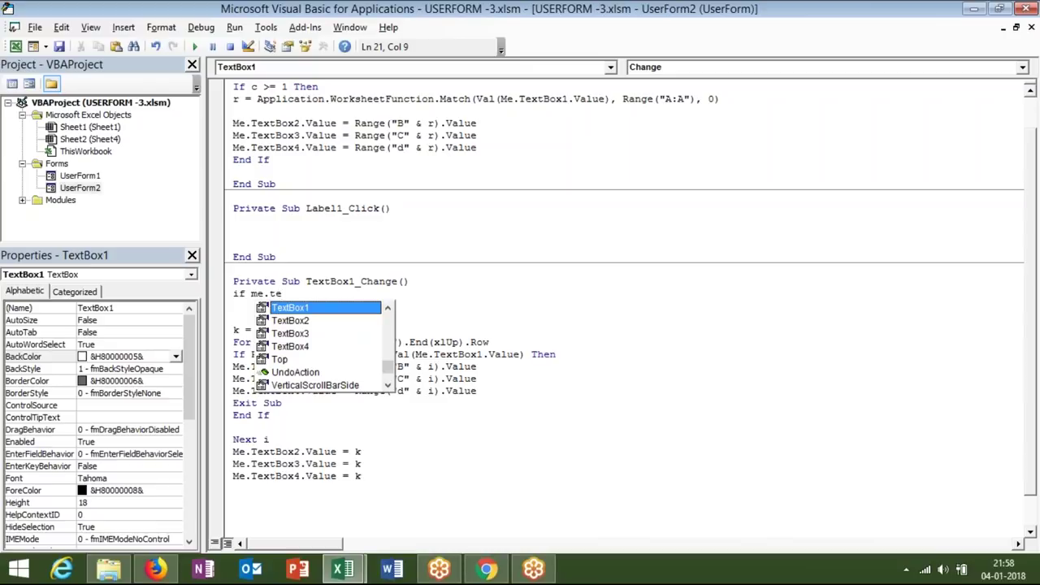
key("Tab")
type(".")
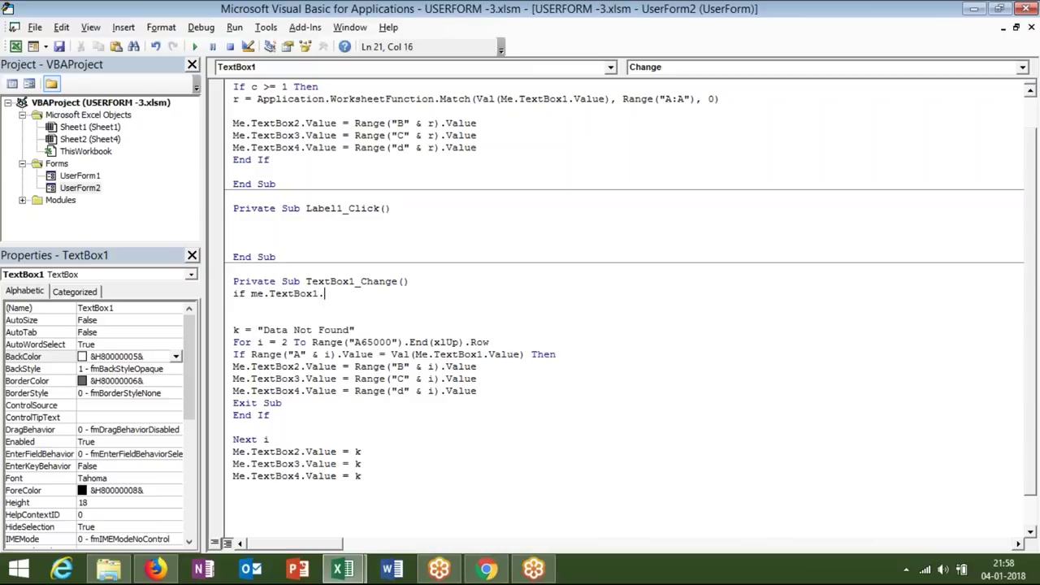
type("v")
key("Tab")
type("<>\"\" ")
type("then")
key("Return")
- Inside the If, add Me.CommandButton1.Visible = True
type("me")
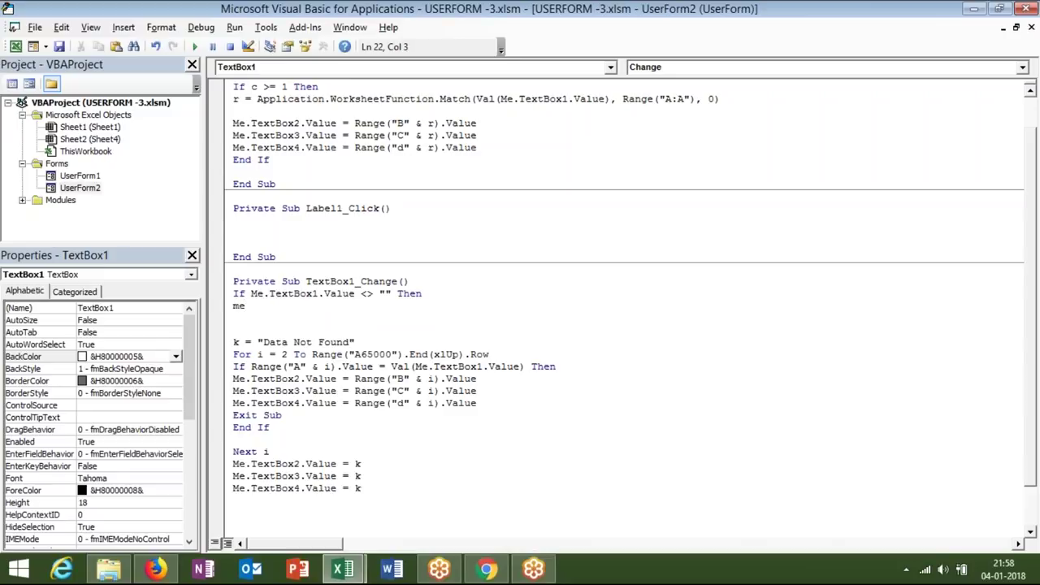
type(".co")
key("Tab")
type(".vi")
key("Tab")
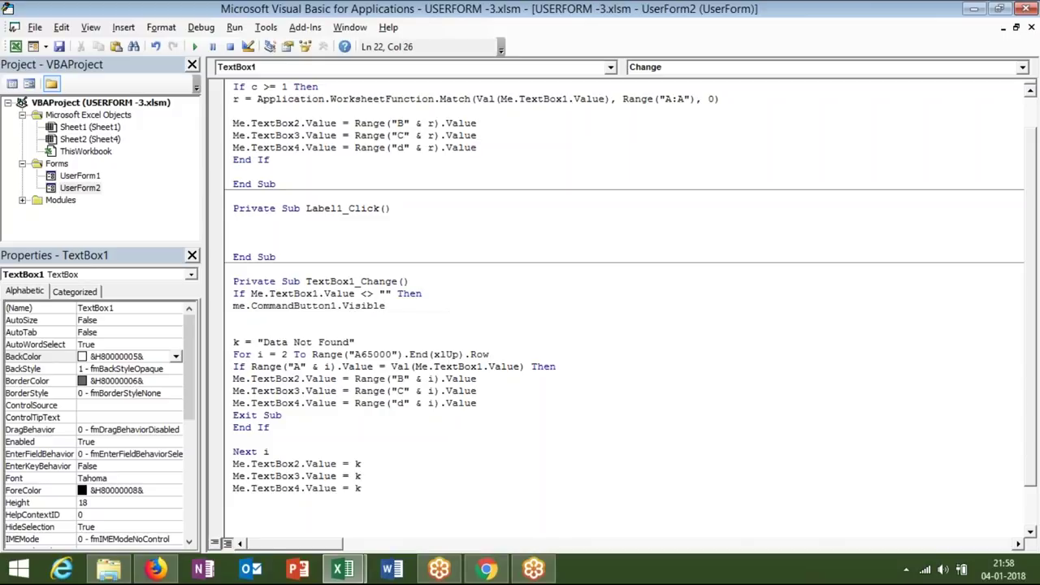
type("= t")
key("Tab")
key("Return")
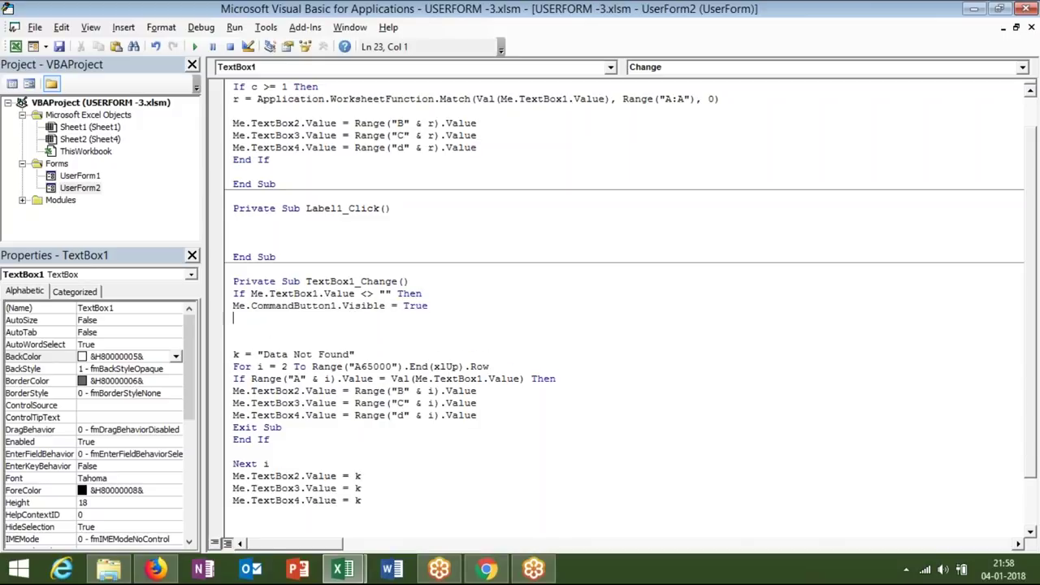
- Add an Else line below the True assignment, correcting the misspelt 'esle'
type("esle")
key("Return")
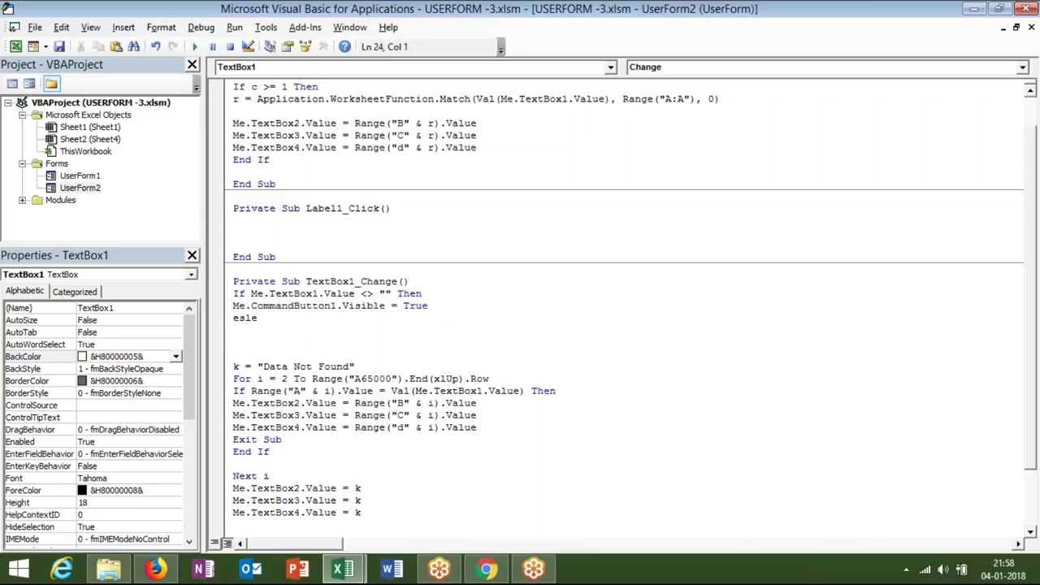
key("Up")
key("Right")
key("Delete")
key("Right")
type("s")
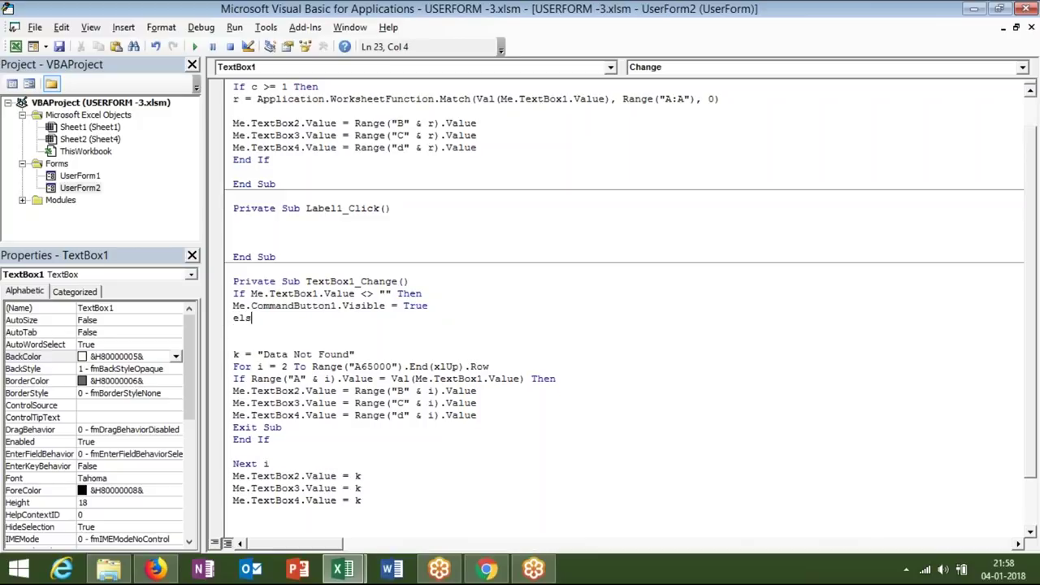
key("Down")
- Under Else set Me.CommandButton1.Visible = False and close the block with End If
key("Up")
key("shift+End")
key("ctrl+c")
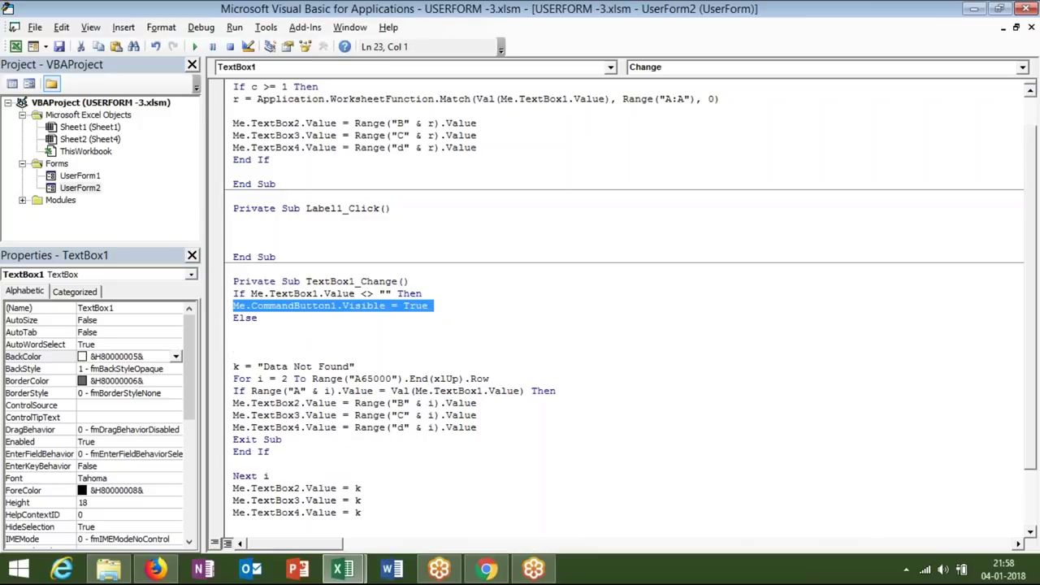
left_click(234, 318)
key("Down")
key("ctrl+v")
key("Return")
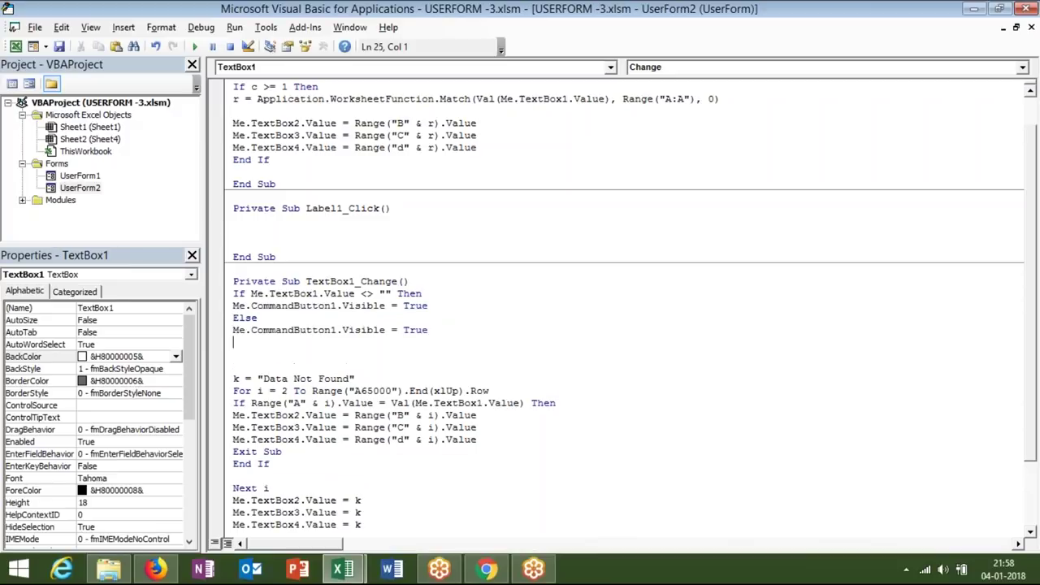
type("End If")
left_click(454, 331)
key("ctrl+shift+Left")
type("false")
left_click(451, 375)
- Run the form and repeatedly enter and delete roll 1 to watch the Check button show and hide
key("Up")
key("Up")
key("Up")
left_click(199, 47)
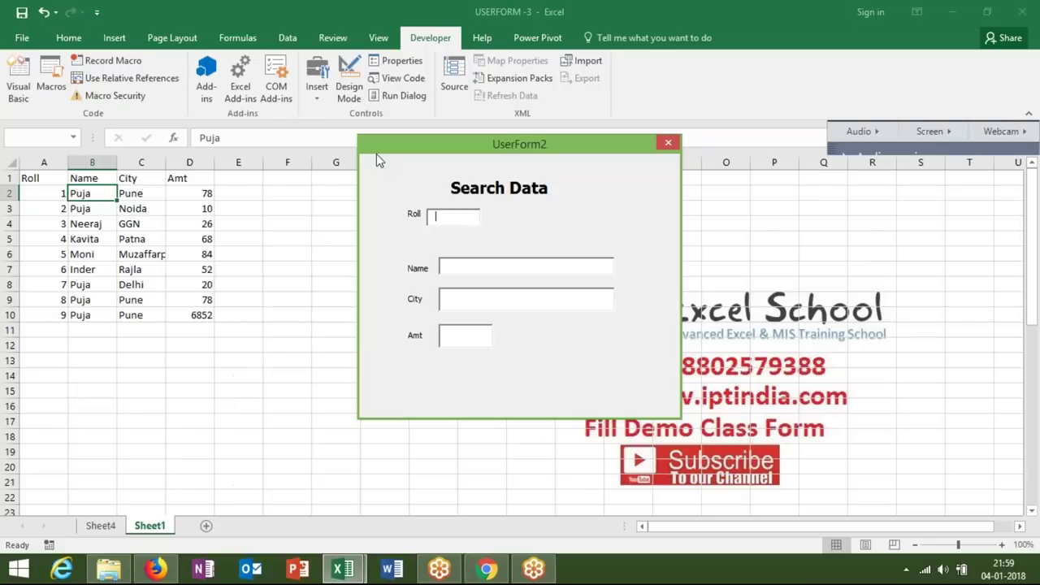
type("1")
key("BackSpace")
type("1")
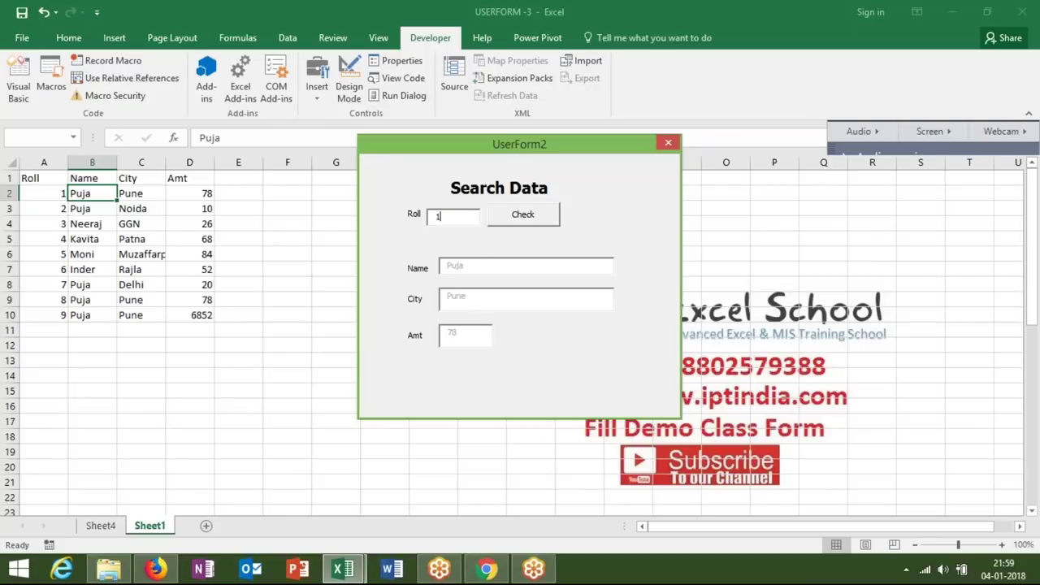
key("BackSpace")
type("1")
key("BackSpace")
type("1")
key("BackSpace")
type("1")
key("BackSpace")
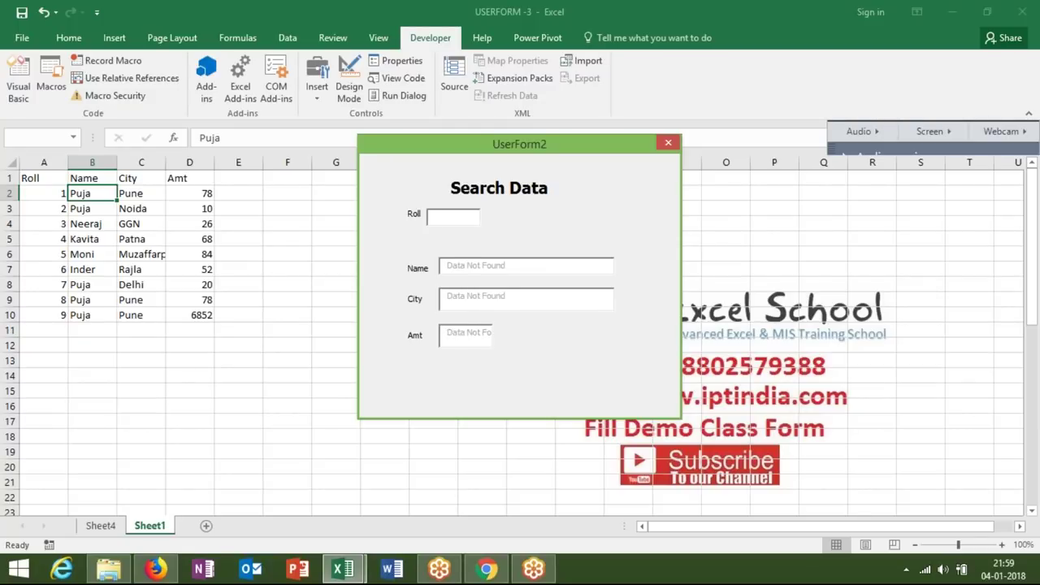
- Copy all of UserForm2's code and paste it into Sheet1 starting at cell G1
left_click(669, 143)
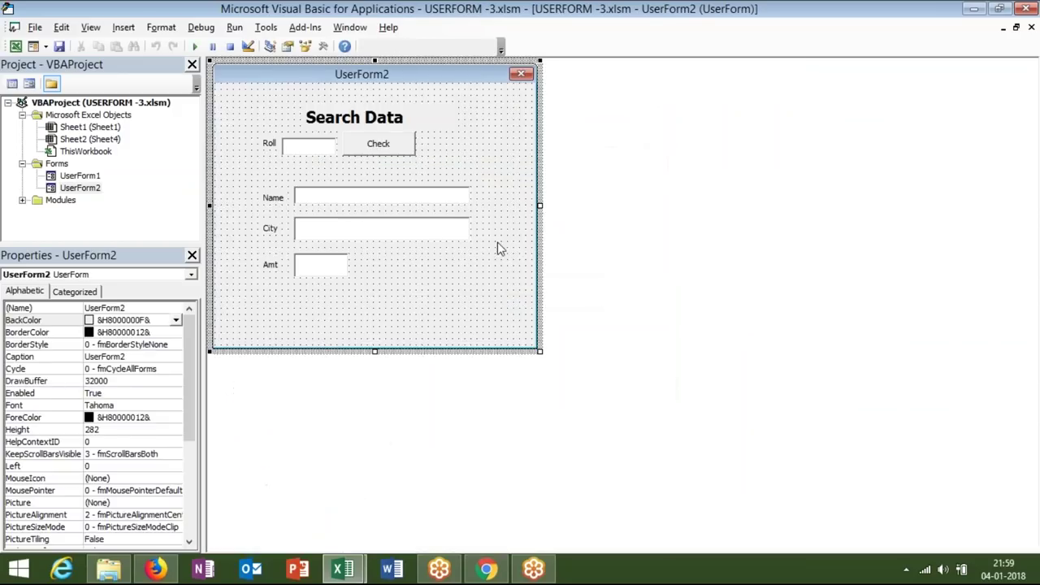
double_click(497, 246)
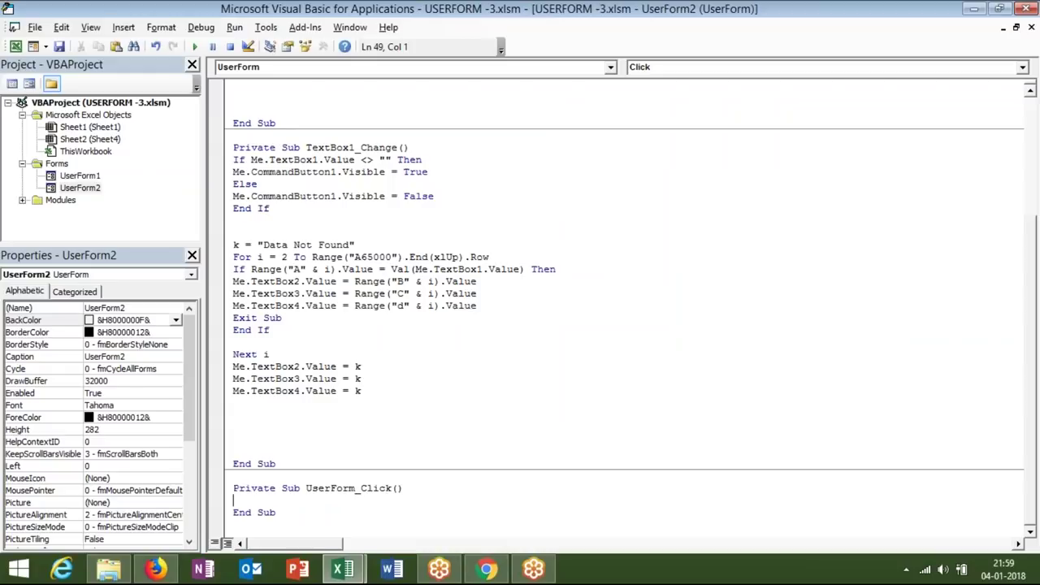
key("ctrl+a")
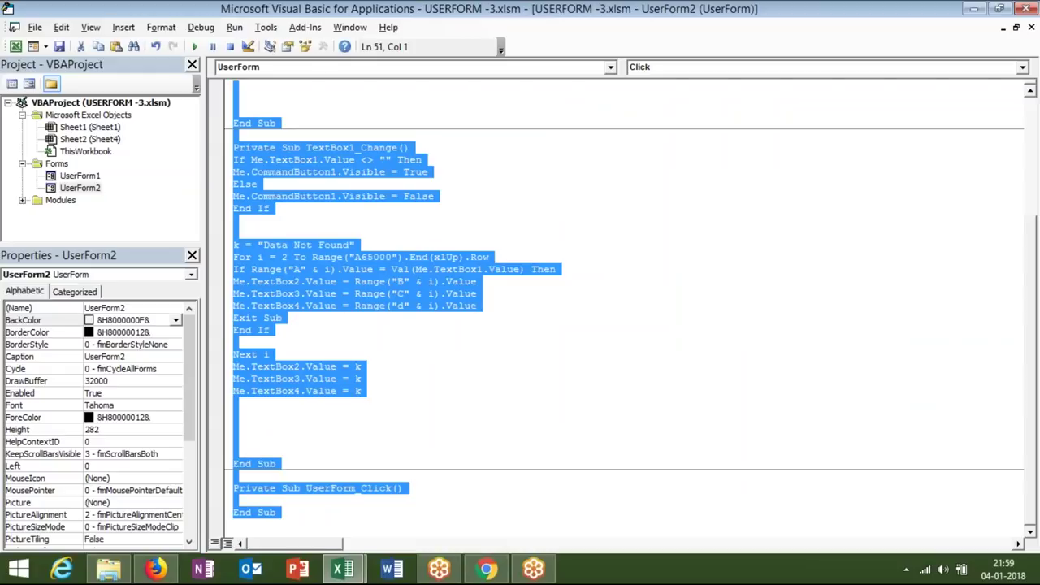
key("alt+F11")
left_click(335, 180)
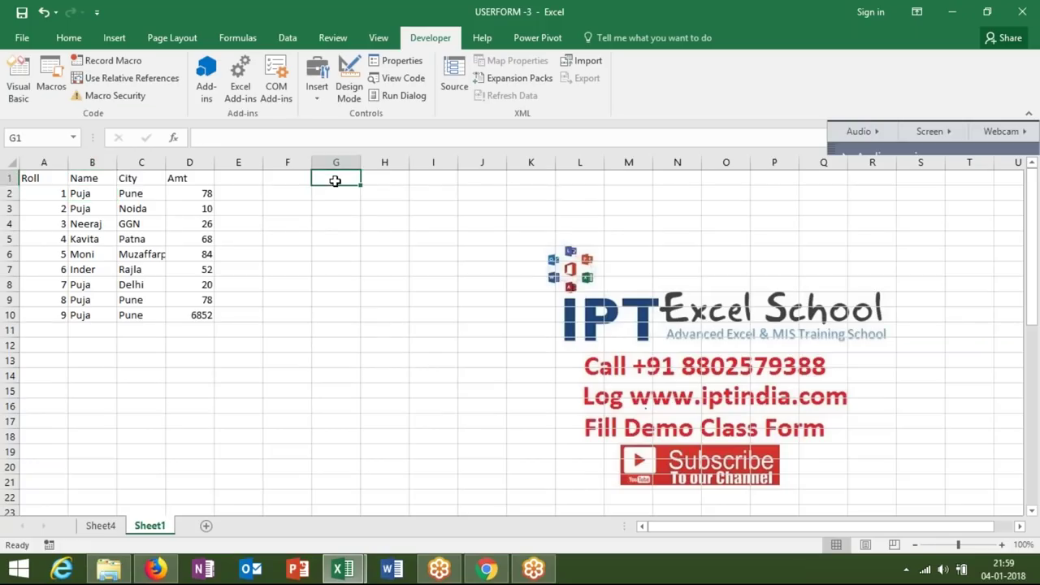
key("ctrl+v")
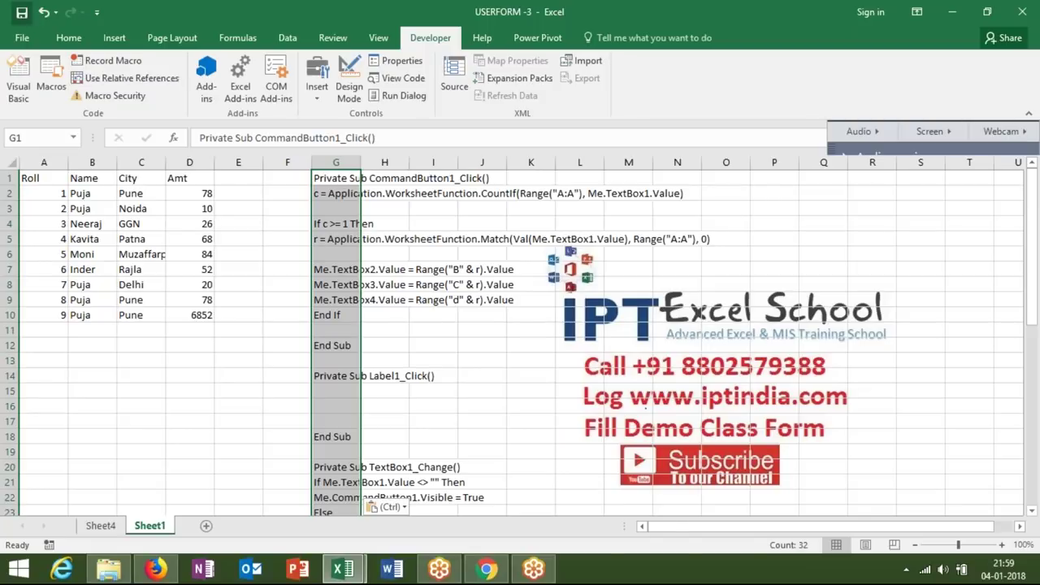
key("Escape")
left_click(487, 569)
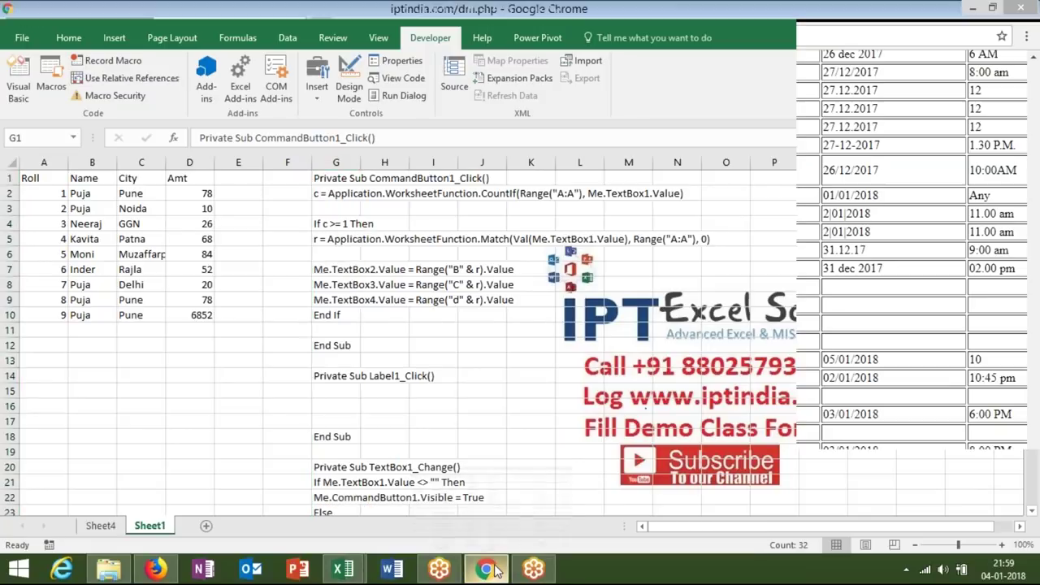
- In Gmail's Sent Mail, open the latest Join Link - Advanced Excel Class thread and Reply to all
left_click(89, 11)
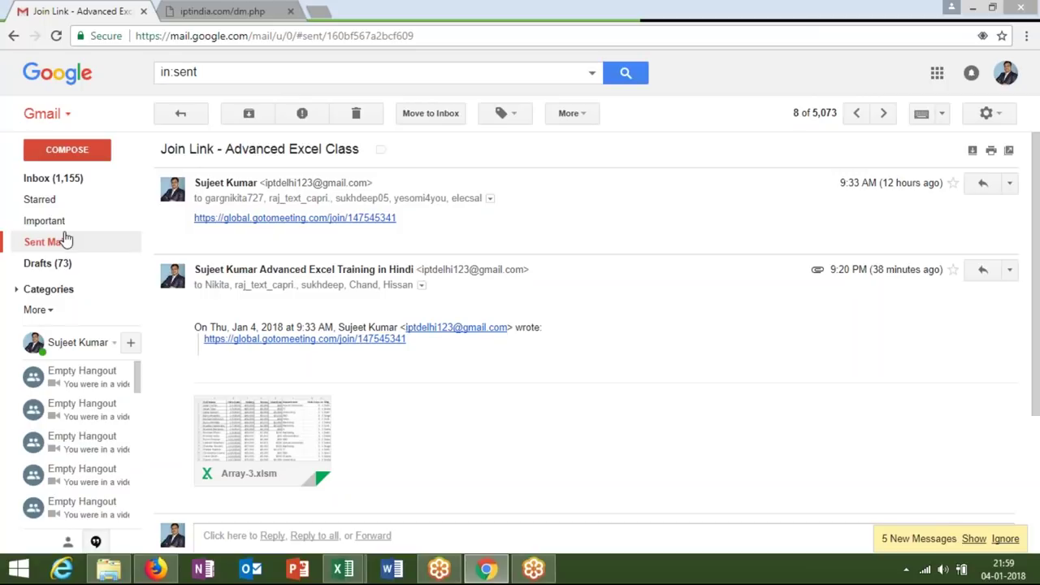
left_click(61, 244)
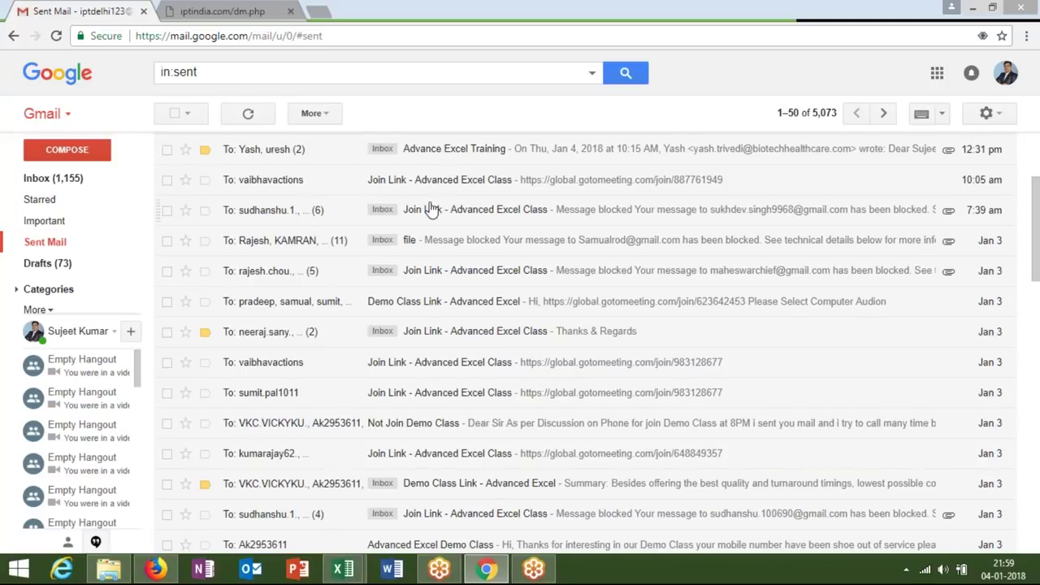
left_click(443, 164)
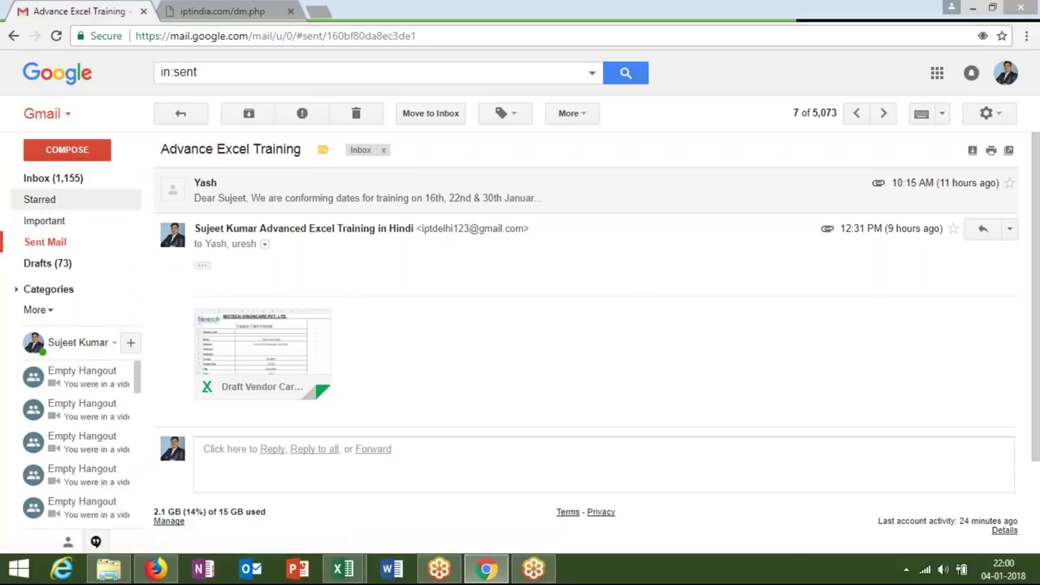
left_click(53, 246)
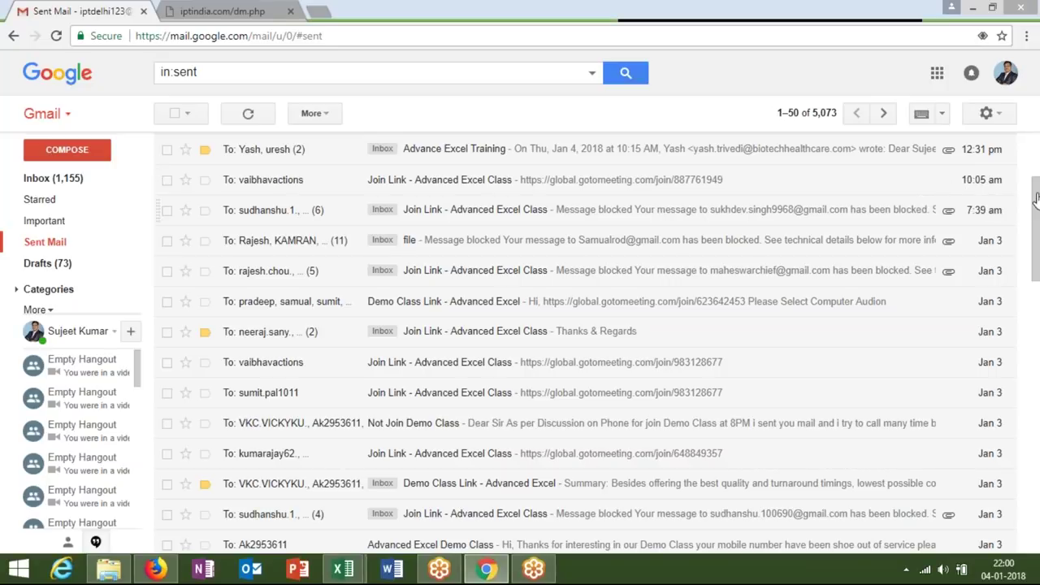
key("x")
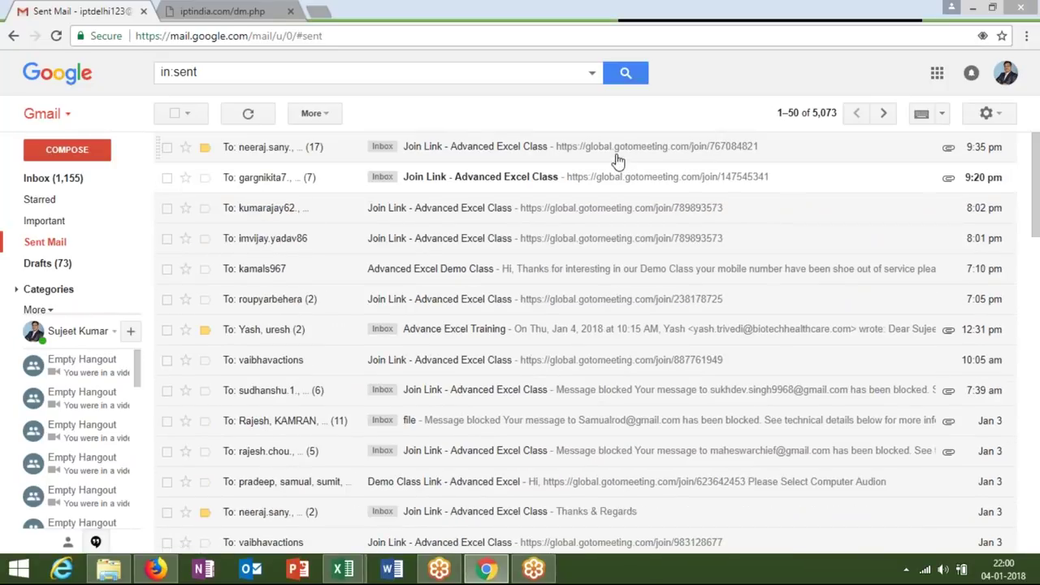
left_click(616, 157)
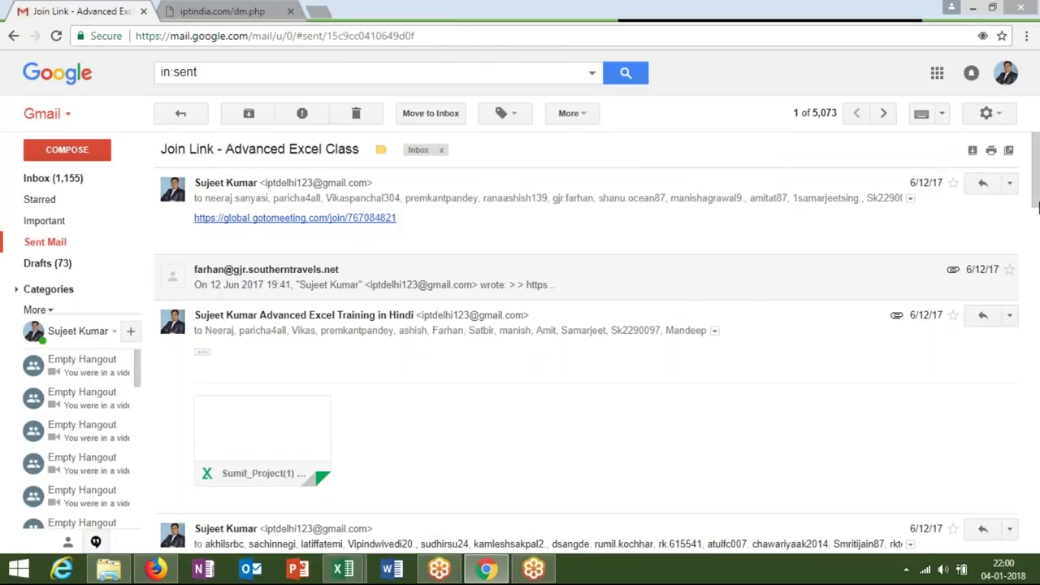
left_click_drag(1038, 205, 1037, 534)
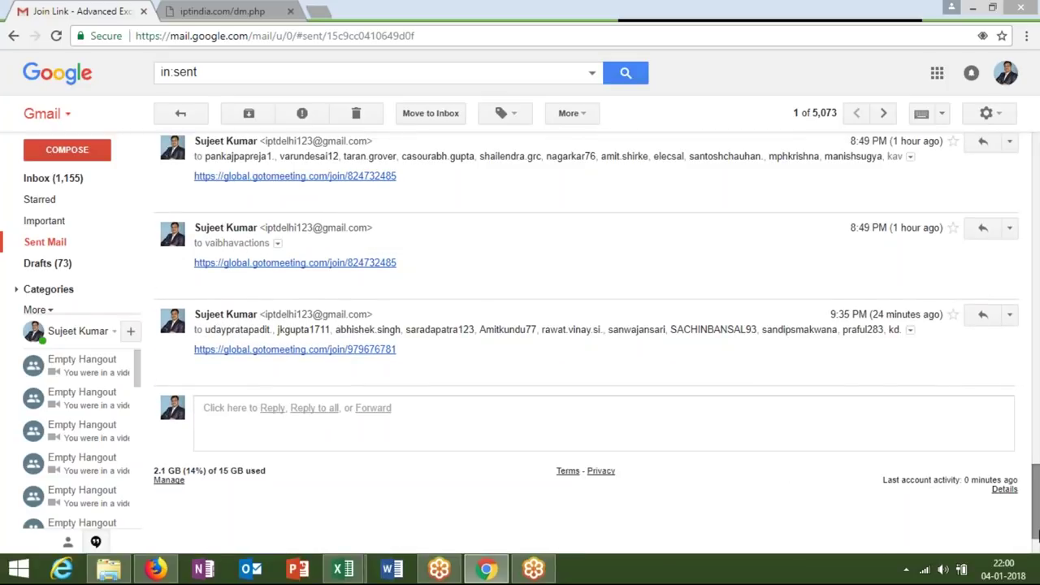
left_click(311, 409)
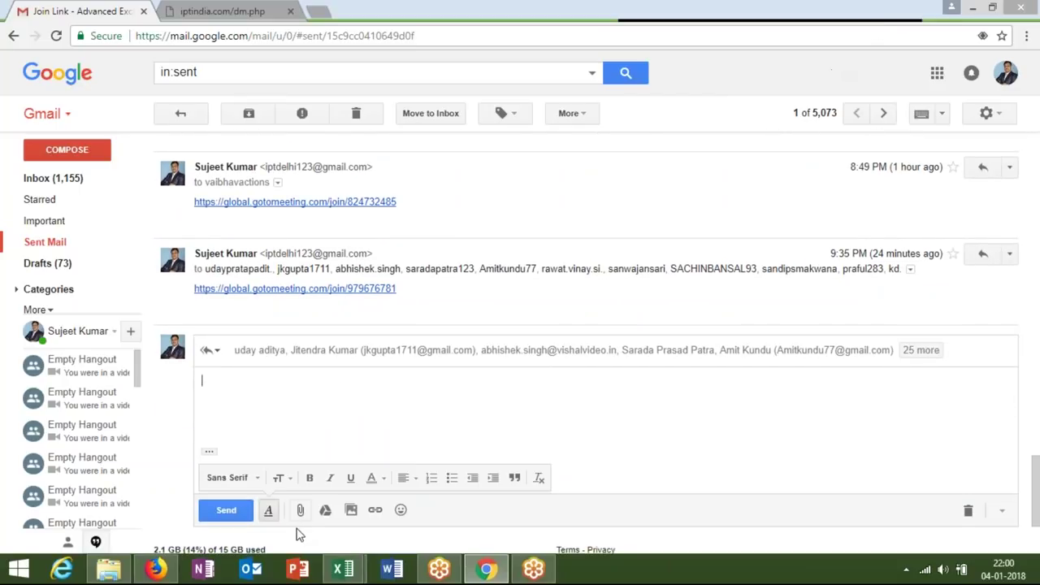
- Cancel the Gmail attachment picker and select the USERFORM -3 workbook in File Explorer's USERFORM folder
left_click(300, 512)
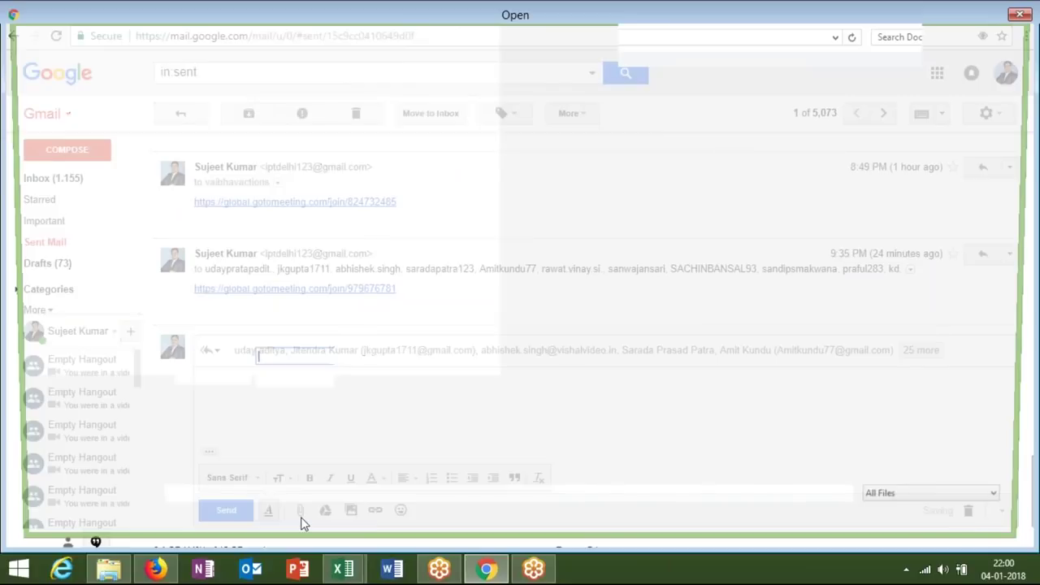
key("Escape")
key("alt+Tab")
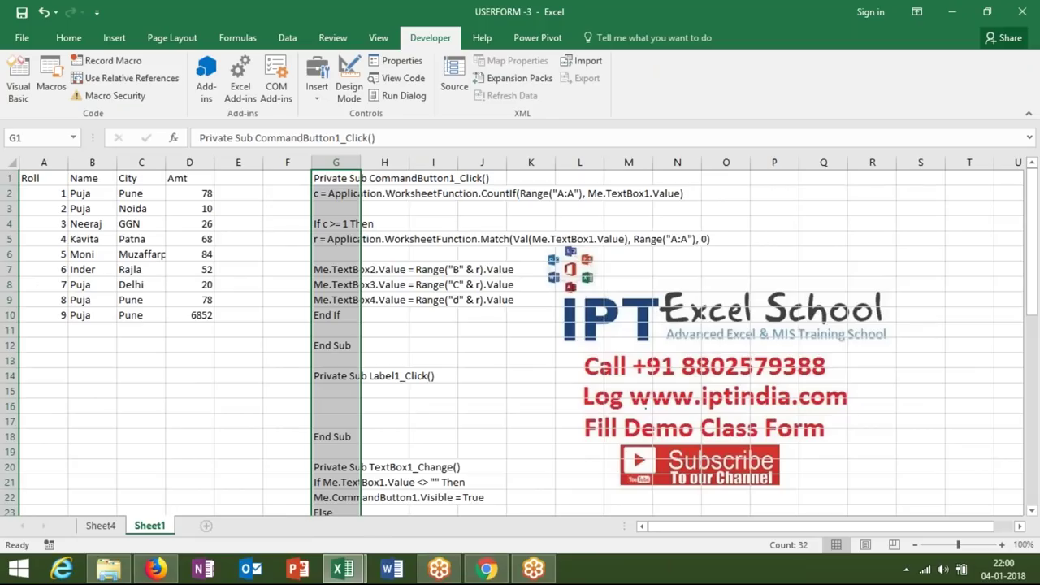
left_click(110, 573)
left_click(255, 411)
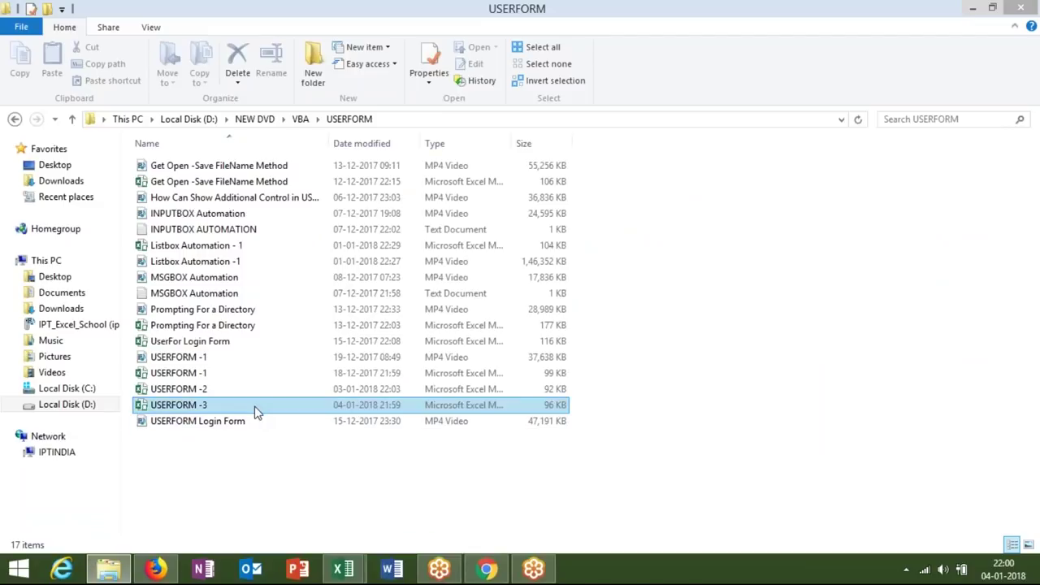
- Drag the USERFORM -3 workbook from the USERFORM folder over to the Gmail reply draft in Chrome
mouse_move(255, 410)
left_mouse_down()
mouse_move(151, 577)
mouse_move(486, 573)
left_mouse_up()
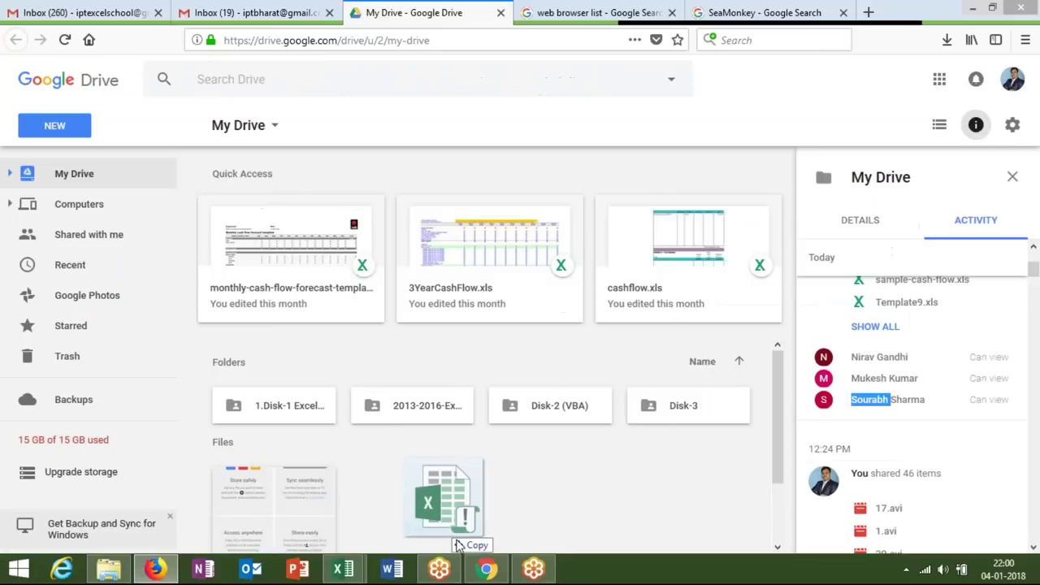
left_click_drag(486, 573, 490, 567)
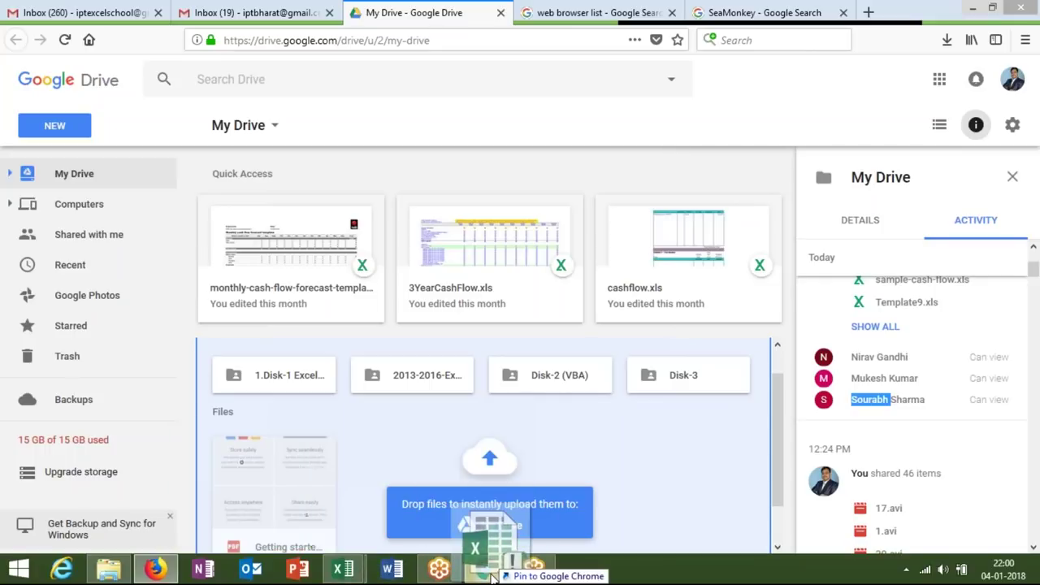
mouse_move(492, 577)
left_mouse_down()
mouse_move(488, 512)
mouse_move(498, 561)
left_mouse_up()
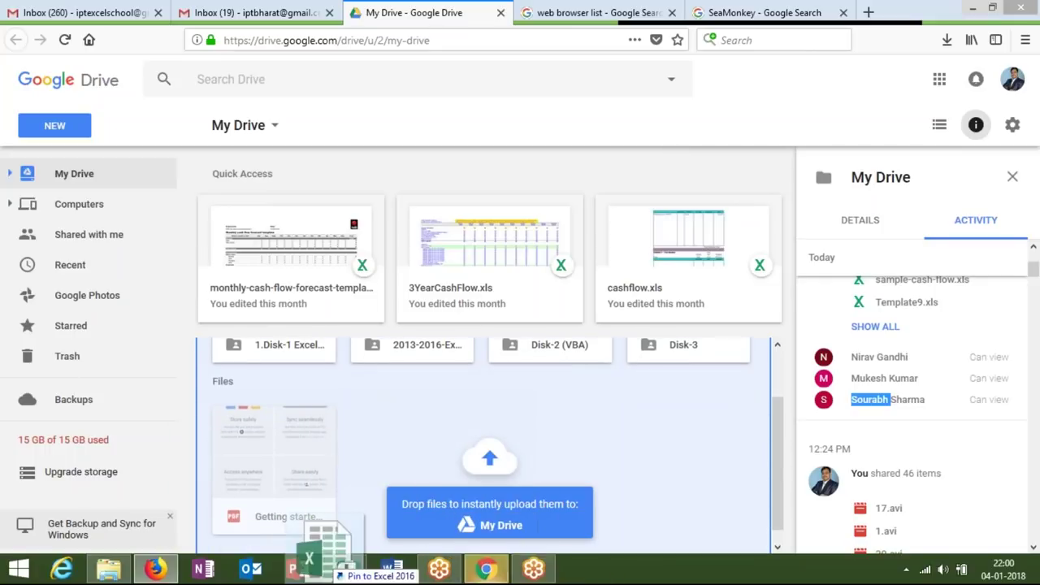
mouse_move(496, 574)
left_mouse_down()
mouse_move(145, 577)
mouse_move(203, 570)
left_mouse_up()
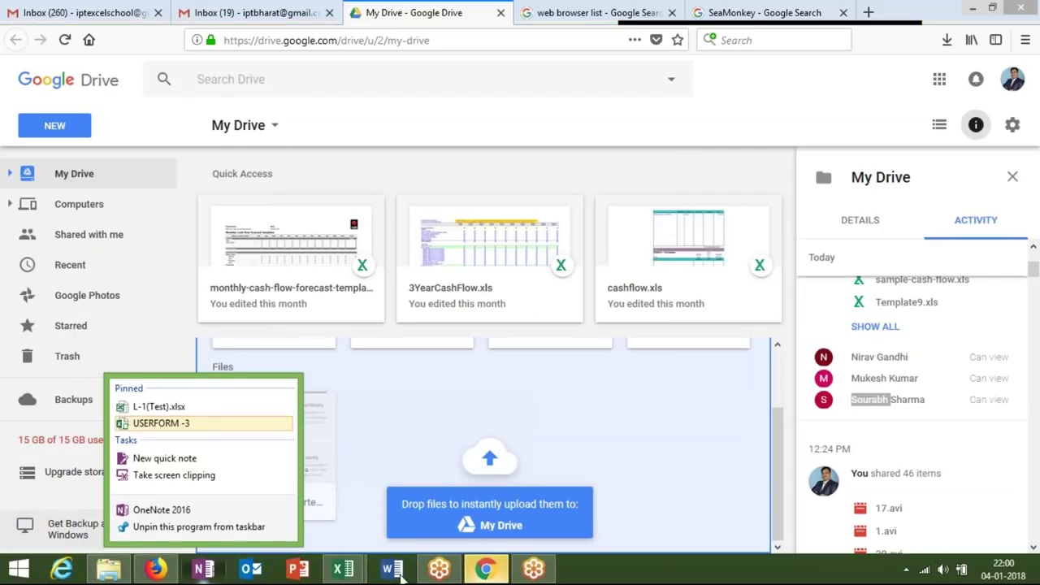
left_click(486, 569)
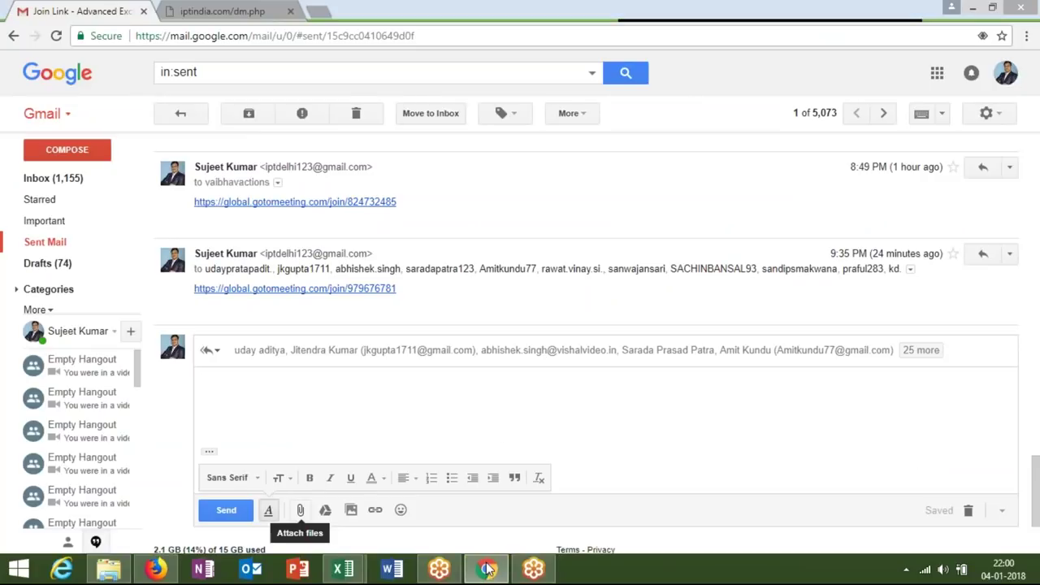
- Drop USERFORM -3.xlsm into the class-thread reply body as an attachment and send it
left_click(109, 569)
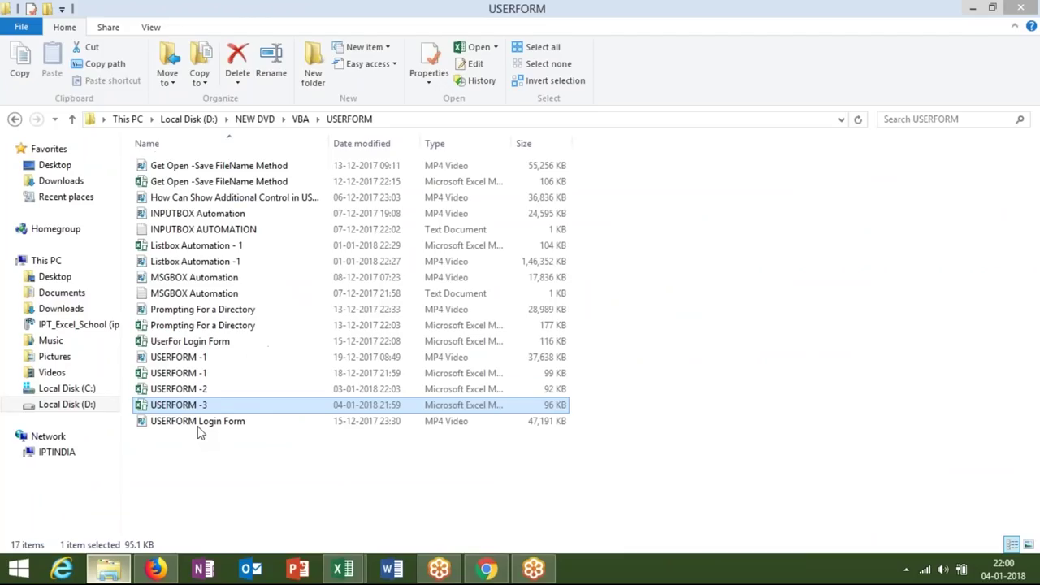
left_click_drag(213, 406, 490, 570)
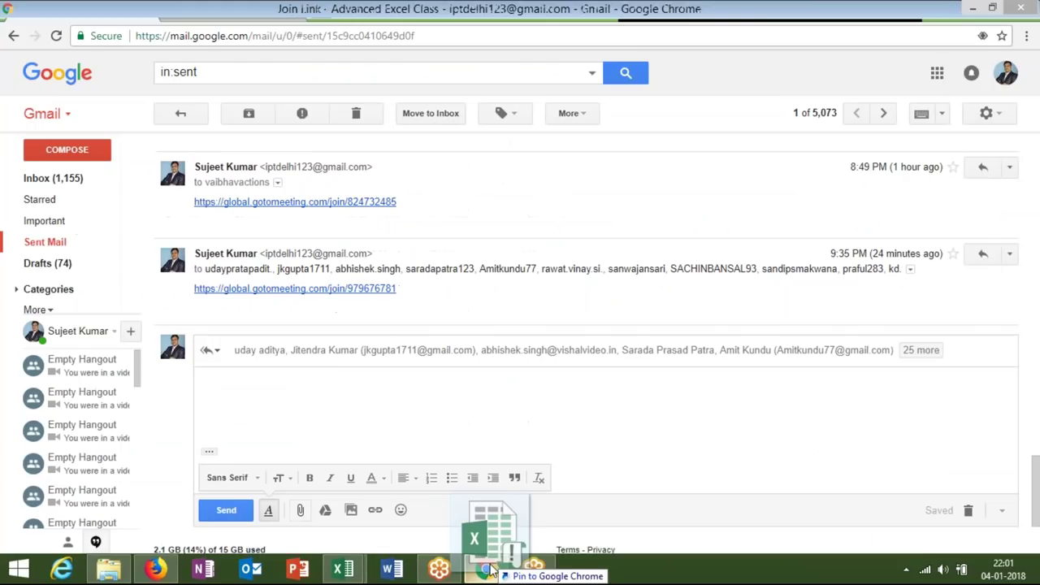
left_click_drag(490, 570, 479, 457)
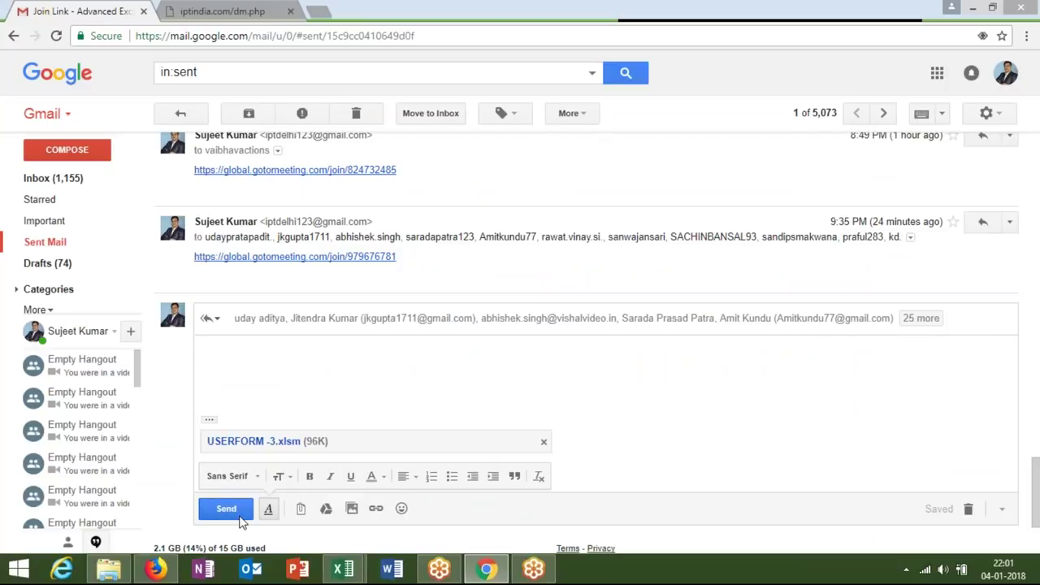
left_click(227, 510)
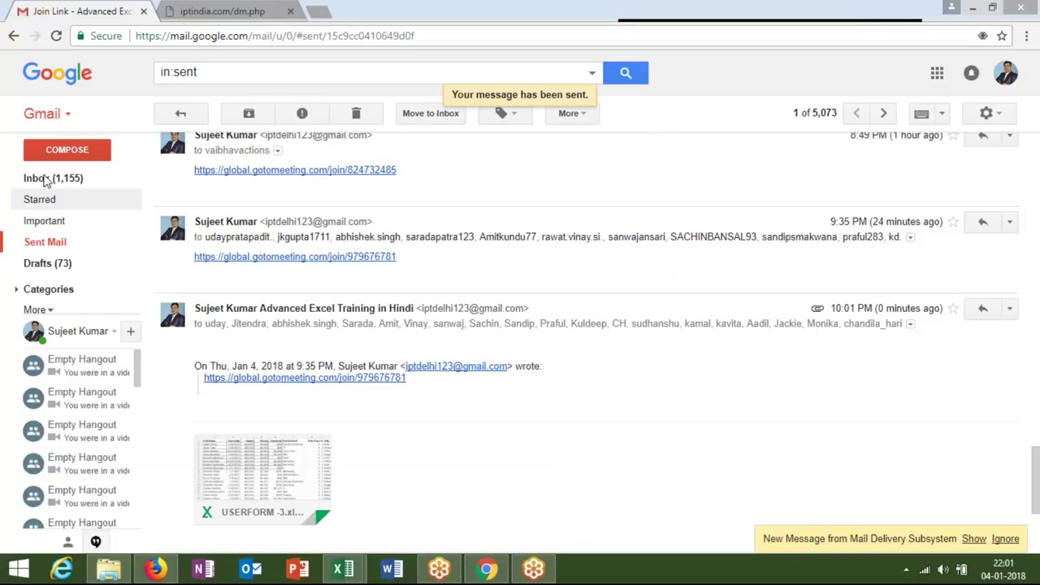
- Return Gmail to the Inbox and bring the USERFORM -3 Excel workbook back to the front
left_click(39, 177)
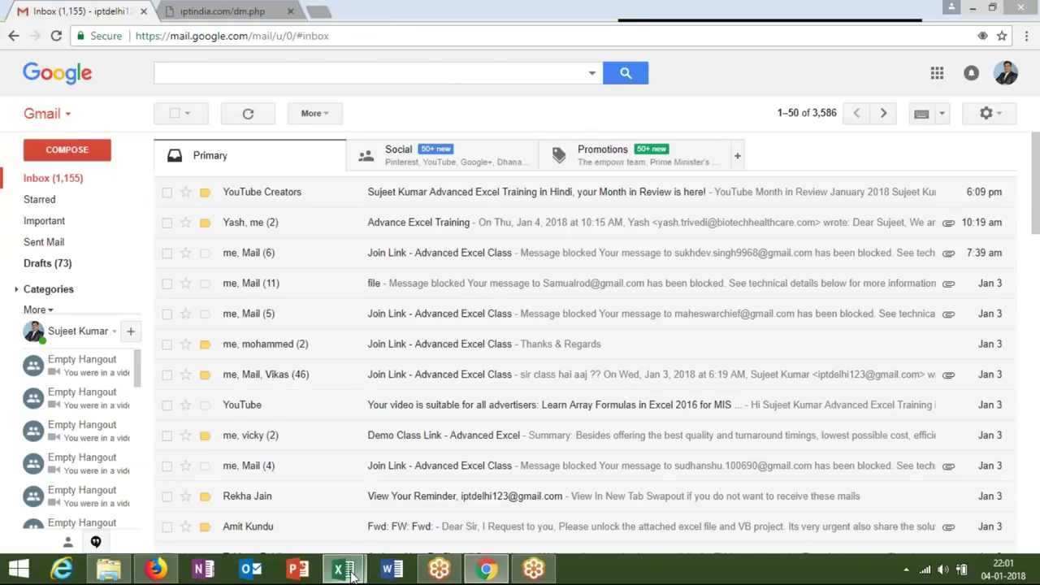
mouse_move(349, 570)
mouse_move(385, 539)
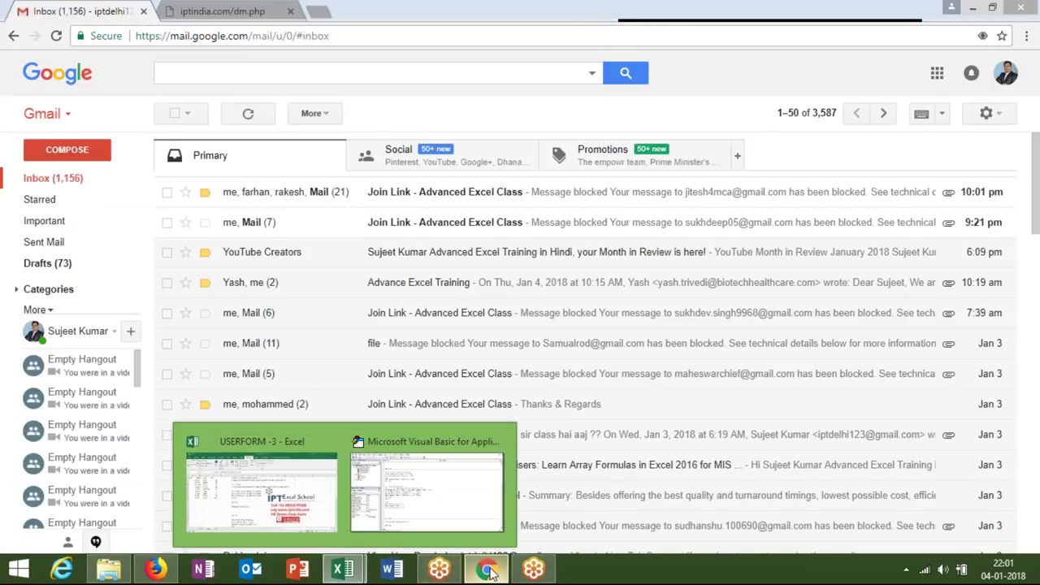
left_click(490, 572)
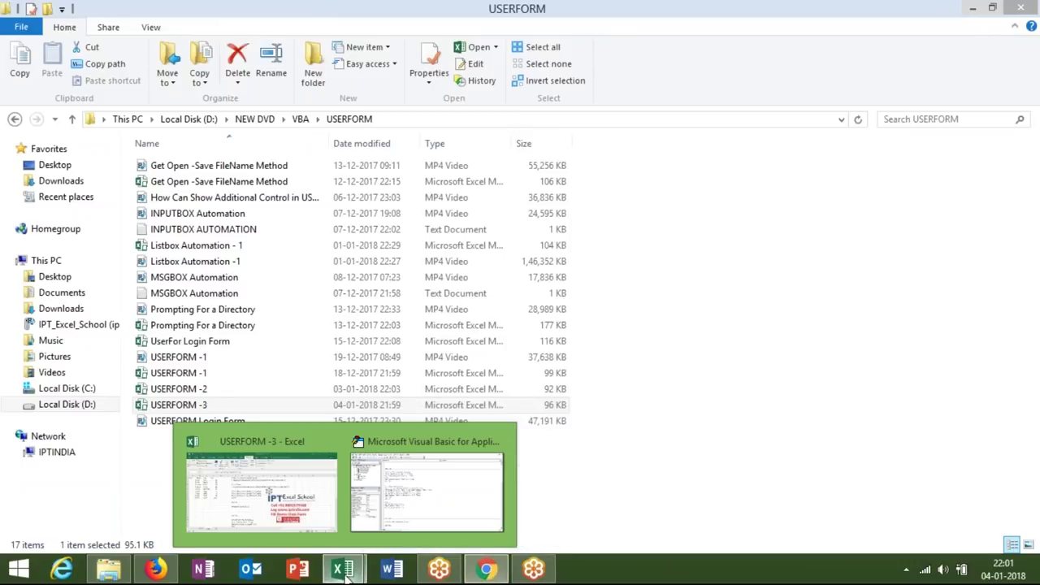
mouse_move(348, 571)
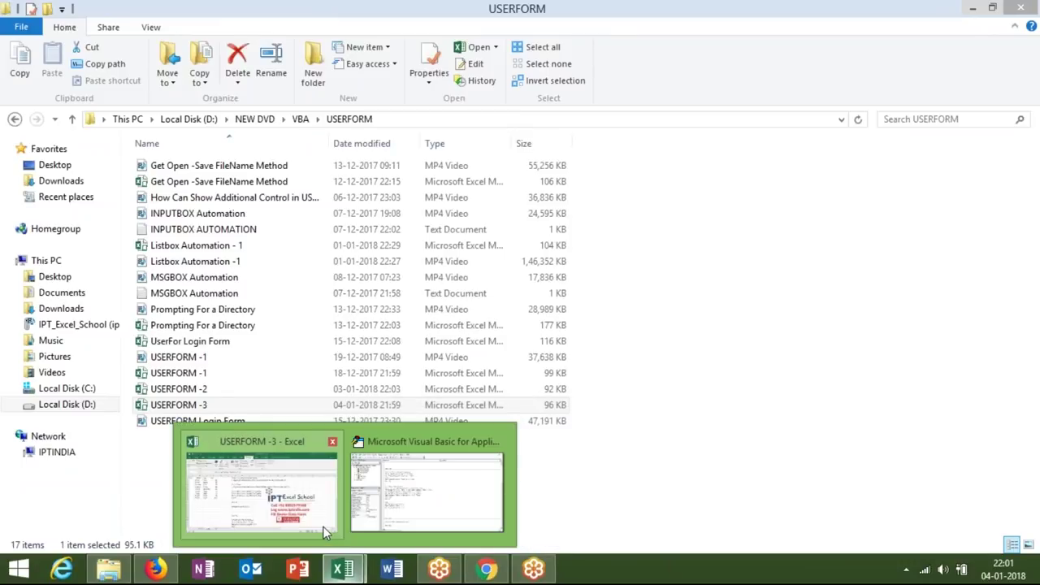
left_click(323, 533)
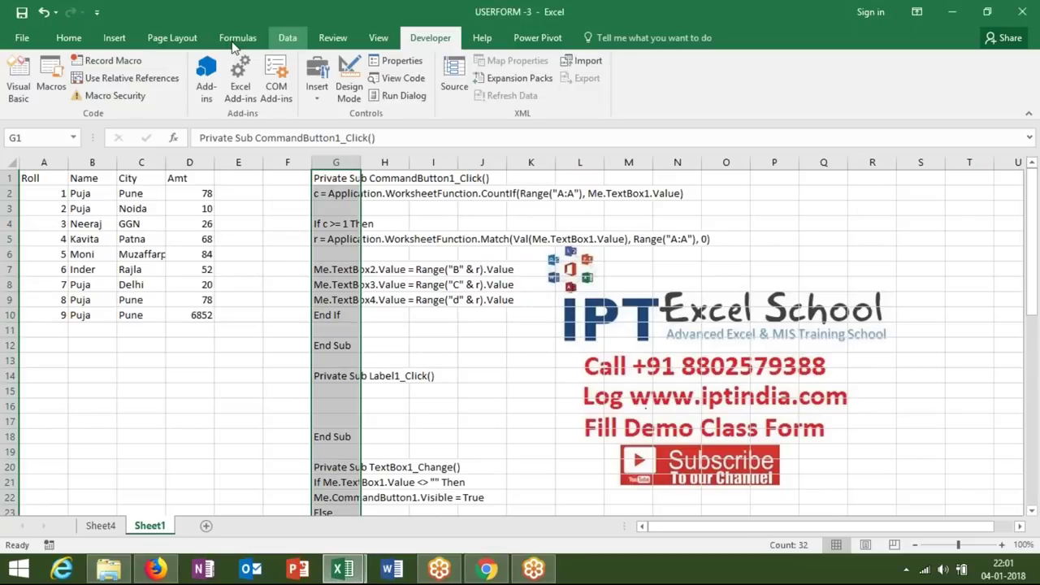
- Show the Definition tab of the Class_file connection's properties from Data > Connections
left_click(280, 39)
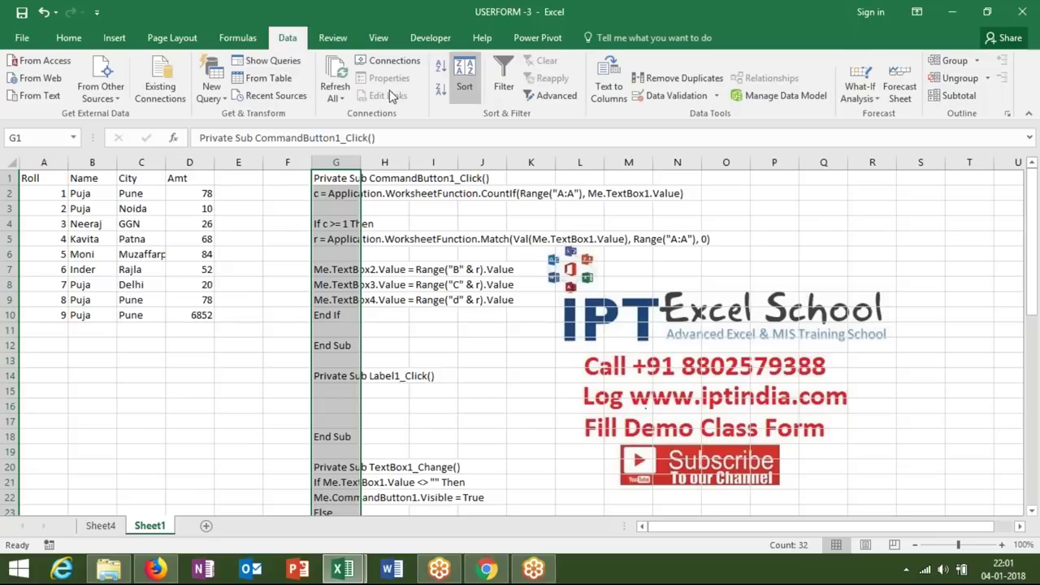
left_click(386, 61)
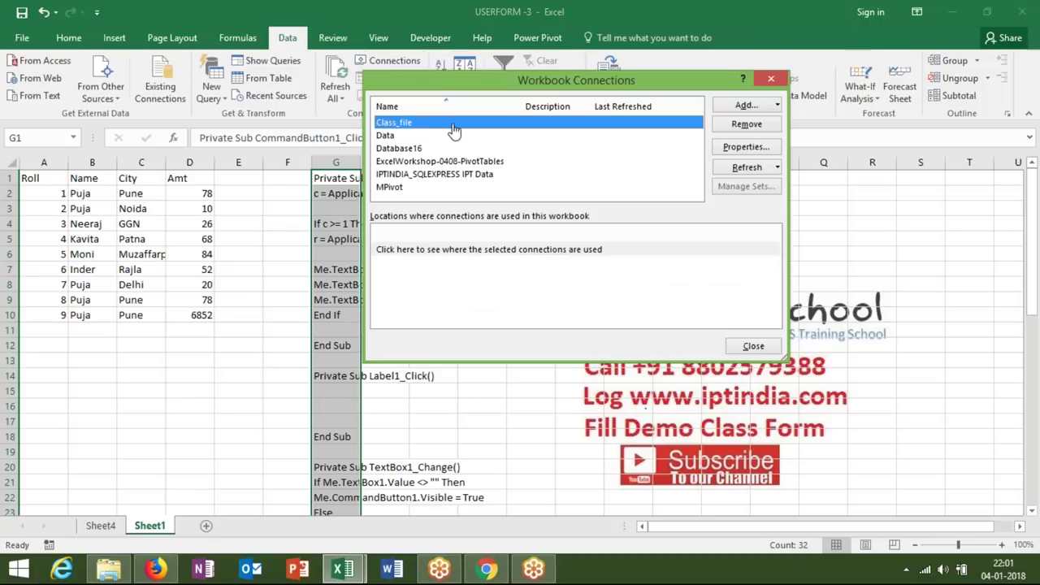
left_click(746, 147)
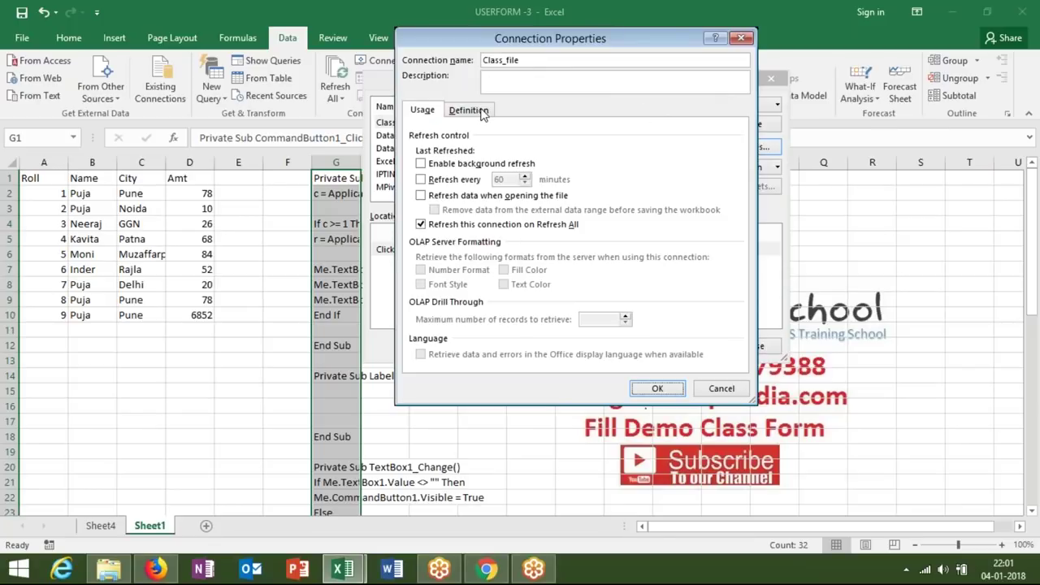
left_click(482, 111)
- Read through the end of the Class_file connection string, then go back to Gmail
left_click_drag(705, 219, 760, 215)
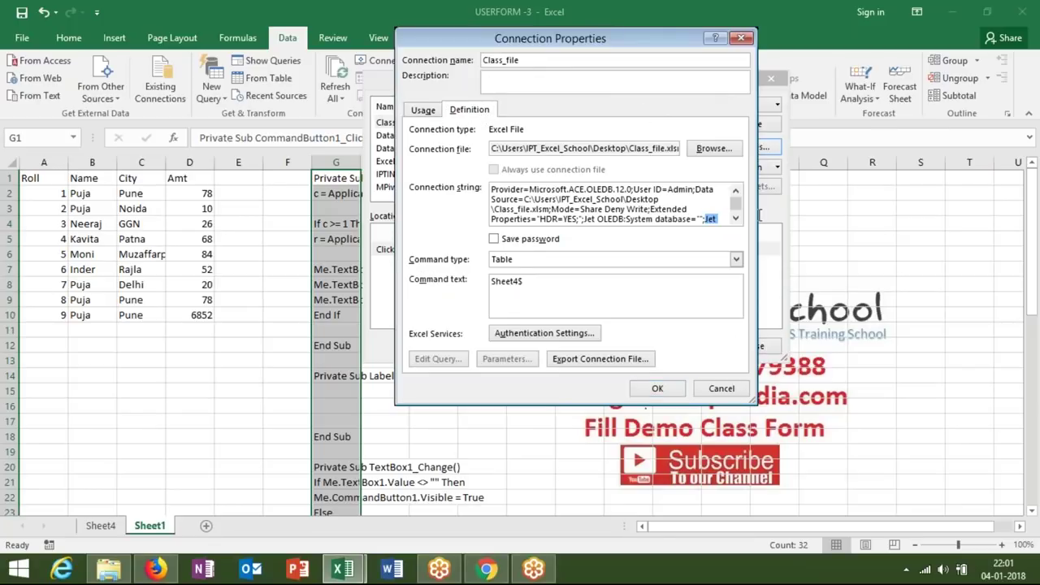
left_click(736, 219)
left_click(735, 219)
left_click(735, 219)
left_click(736, 219)
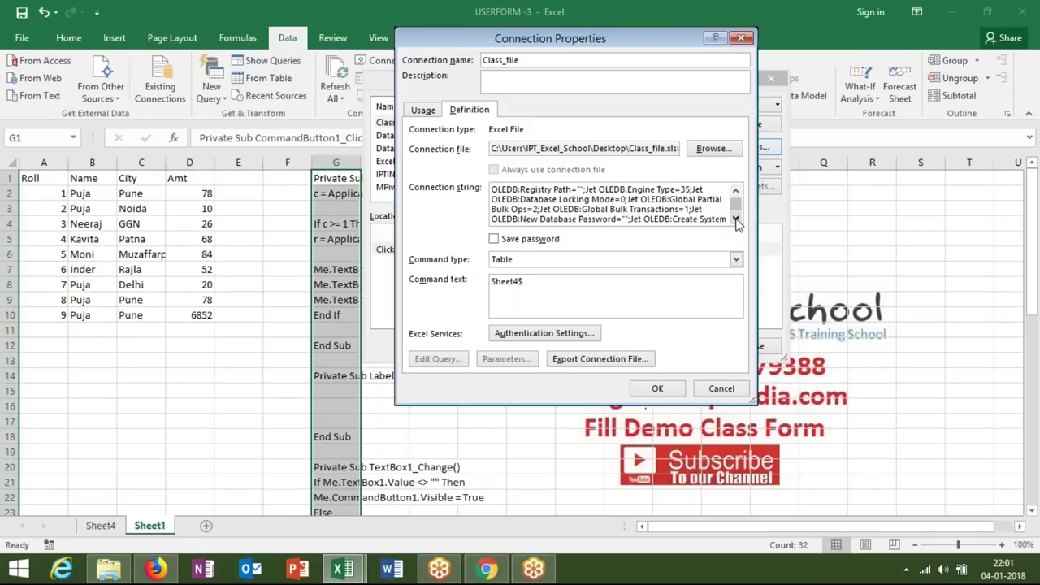
left_click(736, 220)
left_click(735, 219)
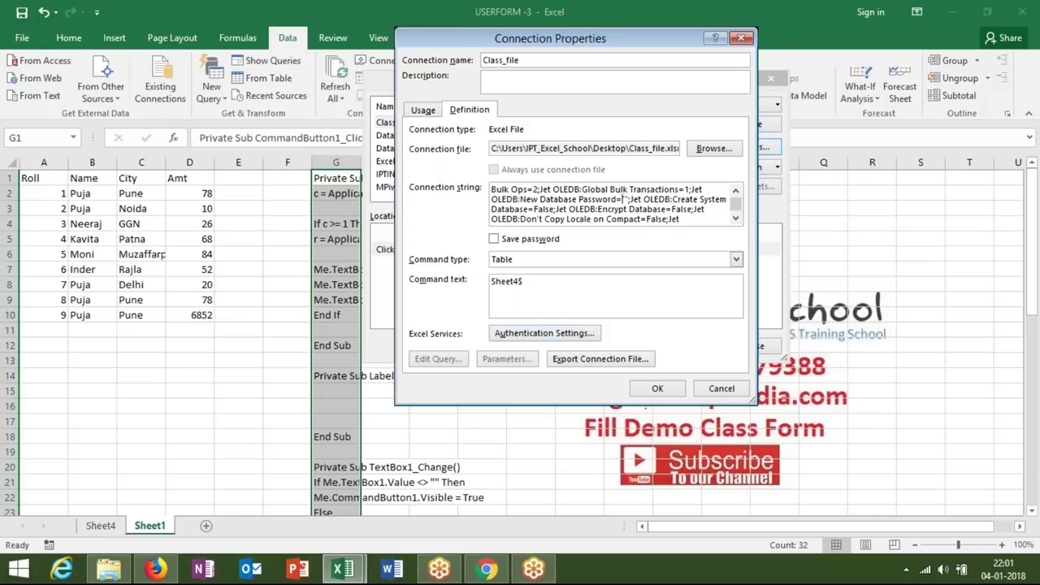
left_click(486, 569)
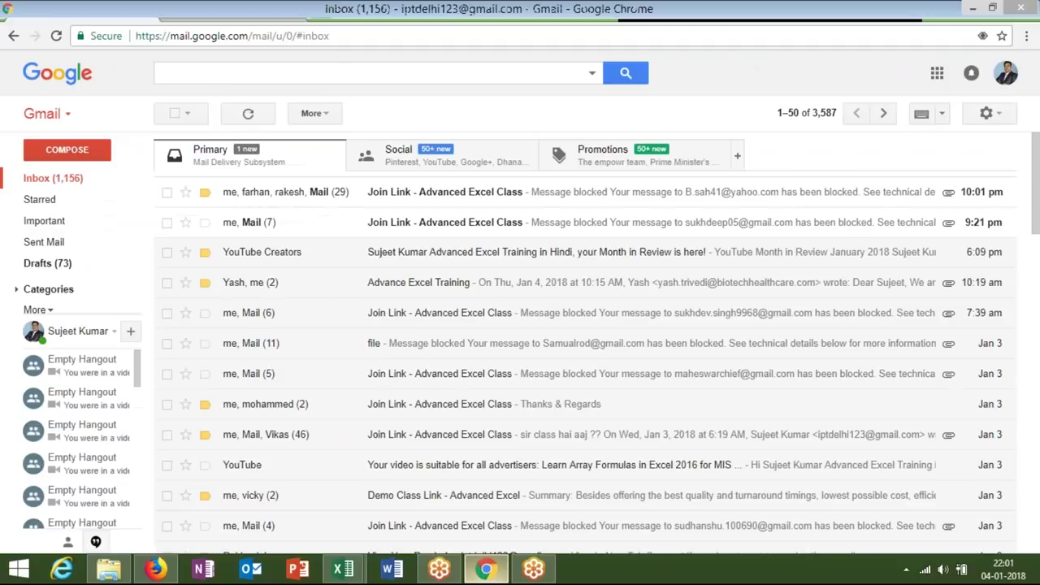
left_click(506, 201)
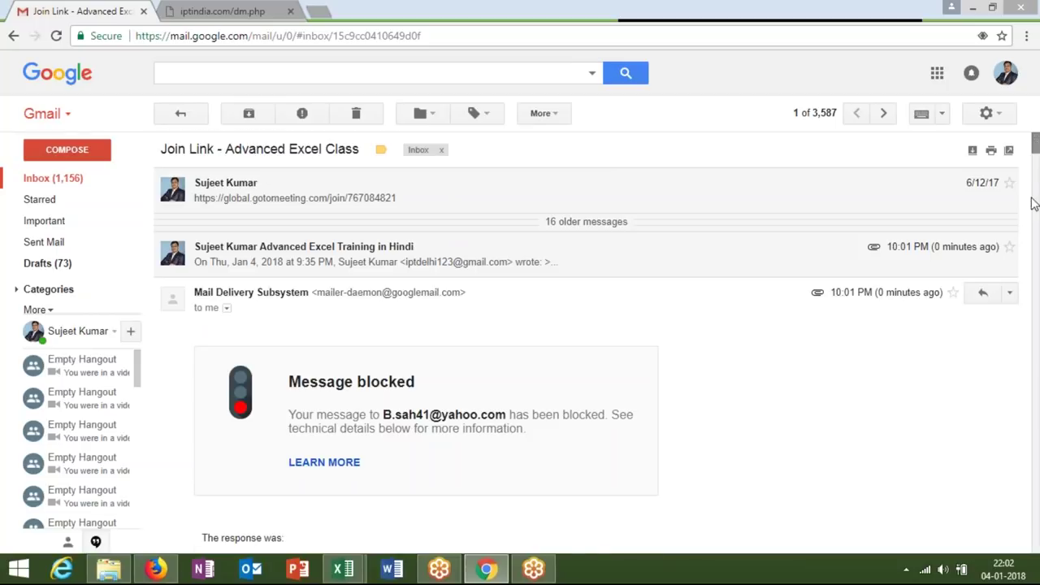
left_click_drag(1035, 142, 575, 268)
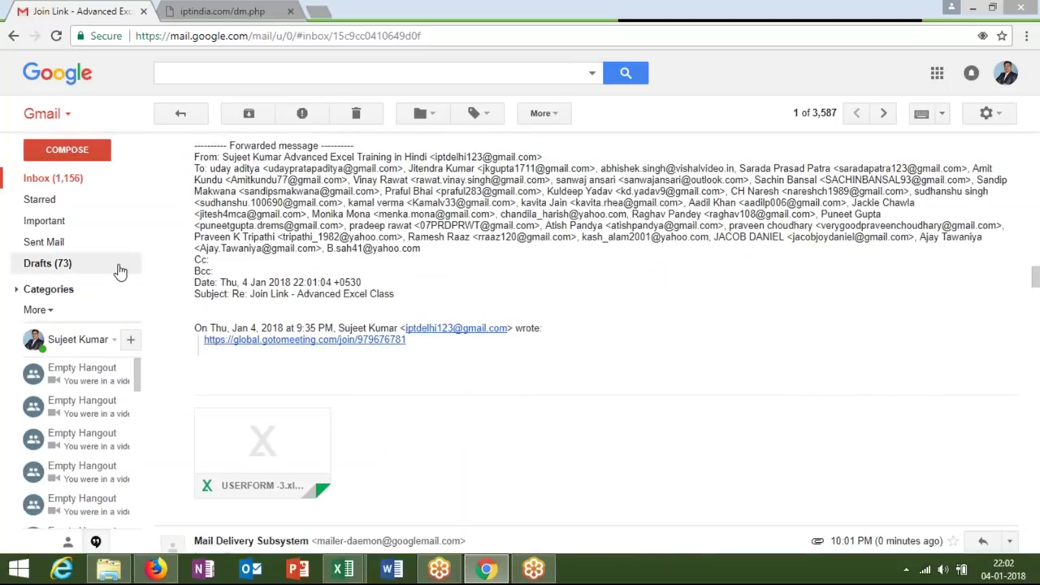
left_click(121, 268)
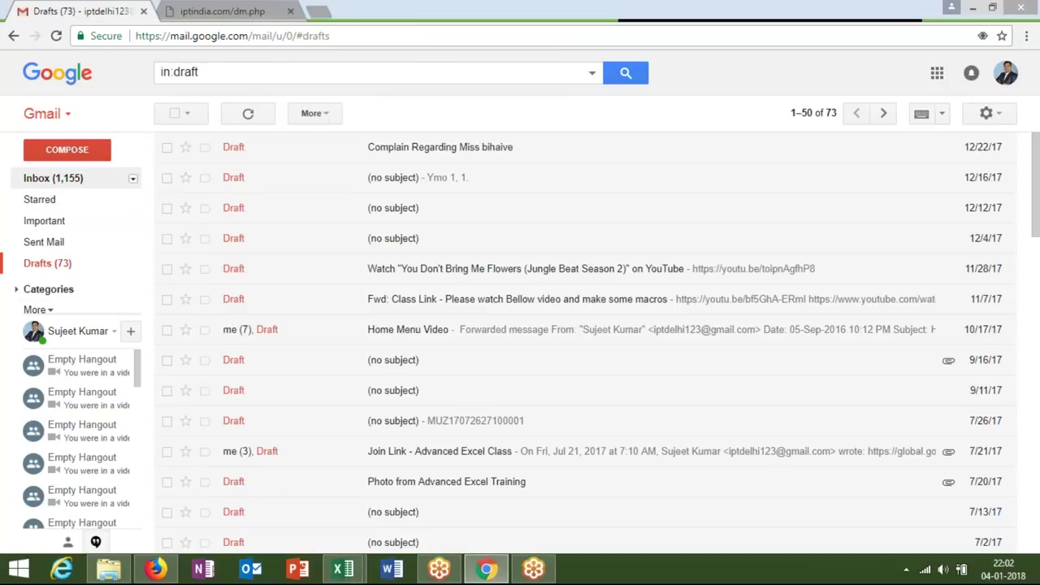
left_click(18, 180)
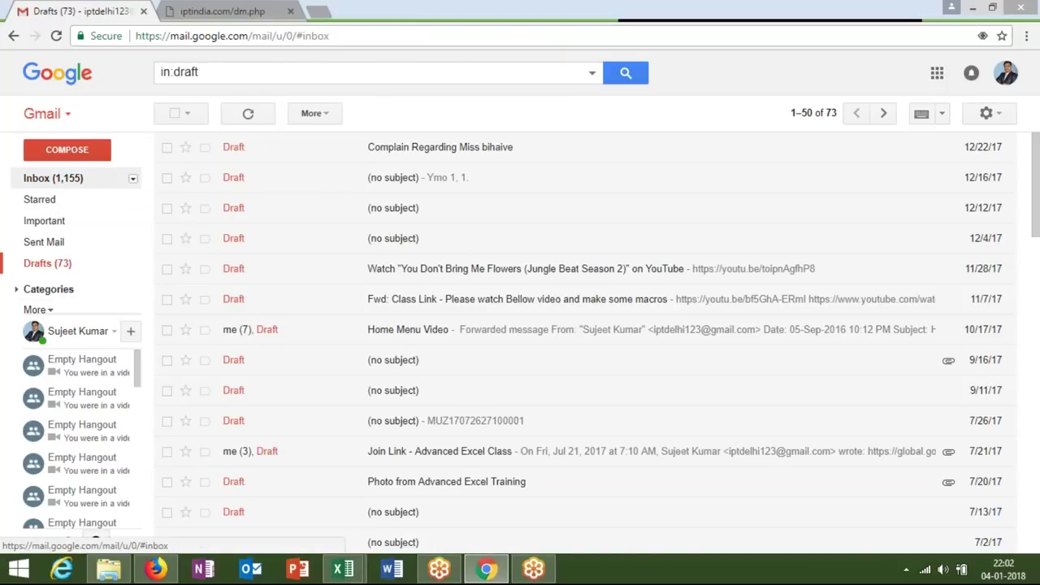